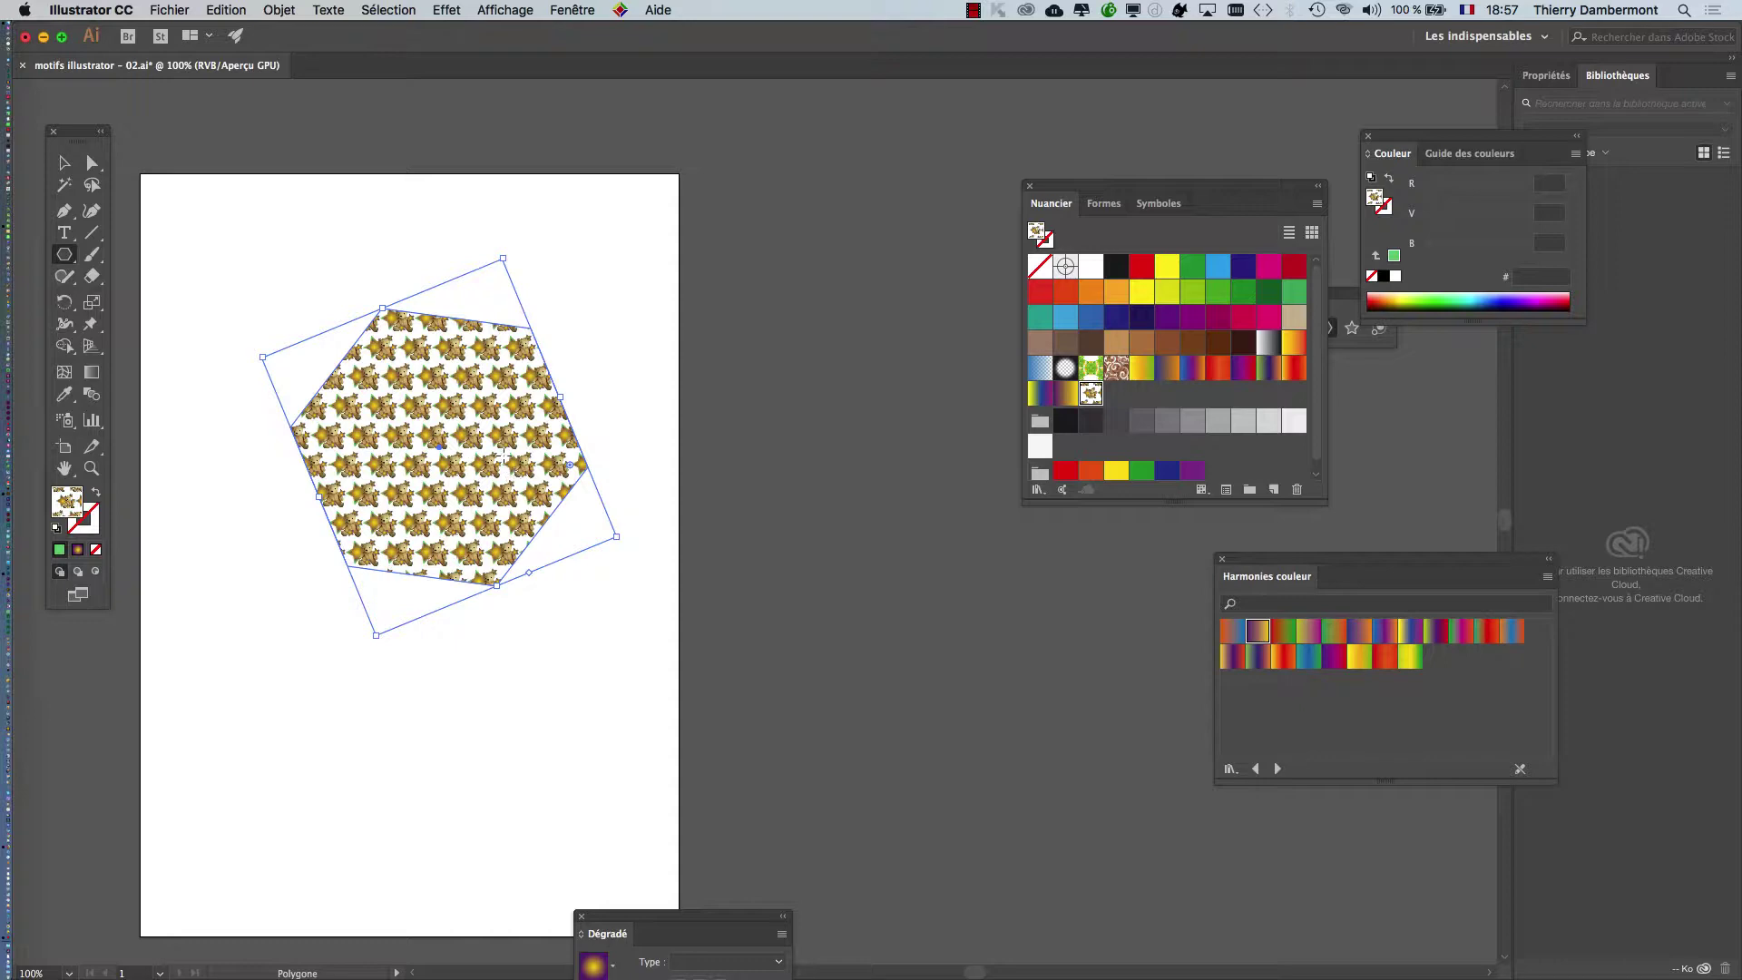
- Zoom in on the pattern-filled hexagon and select it with the Selection tool
{"action": "key", "text": "super+plus"}
{"action": "key", "text": "super+z"}
{"action": "key", "text": "super+shift+z"}
{"action": "key", "text": "super+plus"}
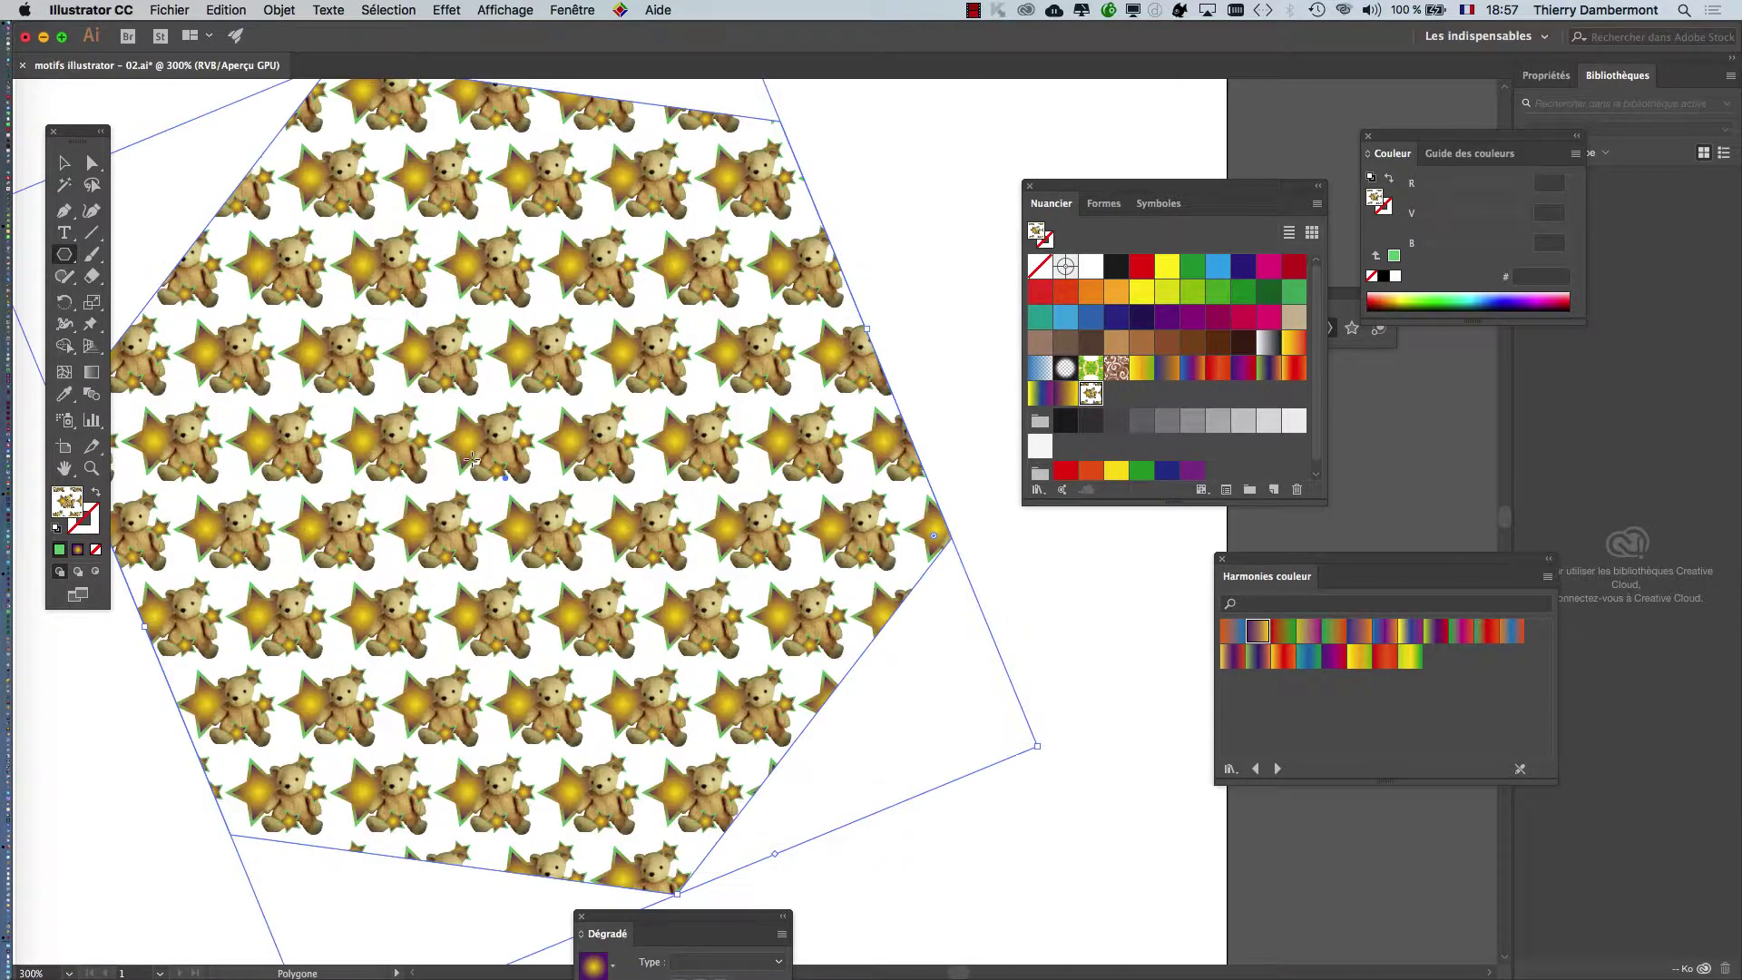
{"action": "key", "text": "super+minus"}
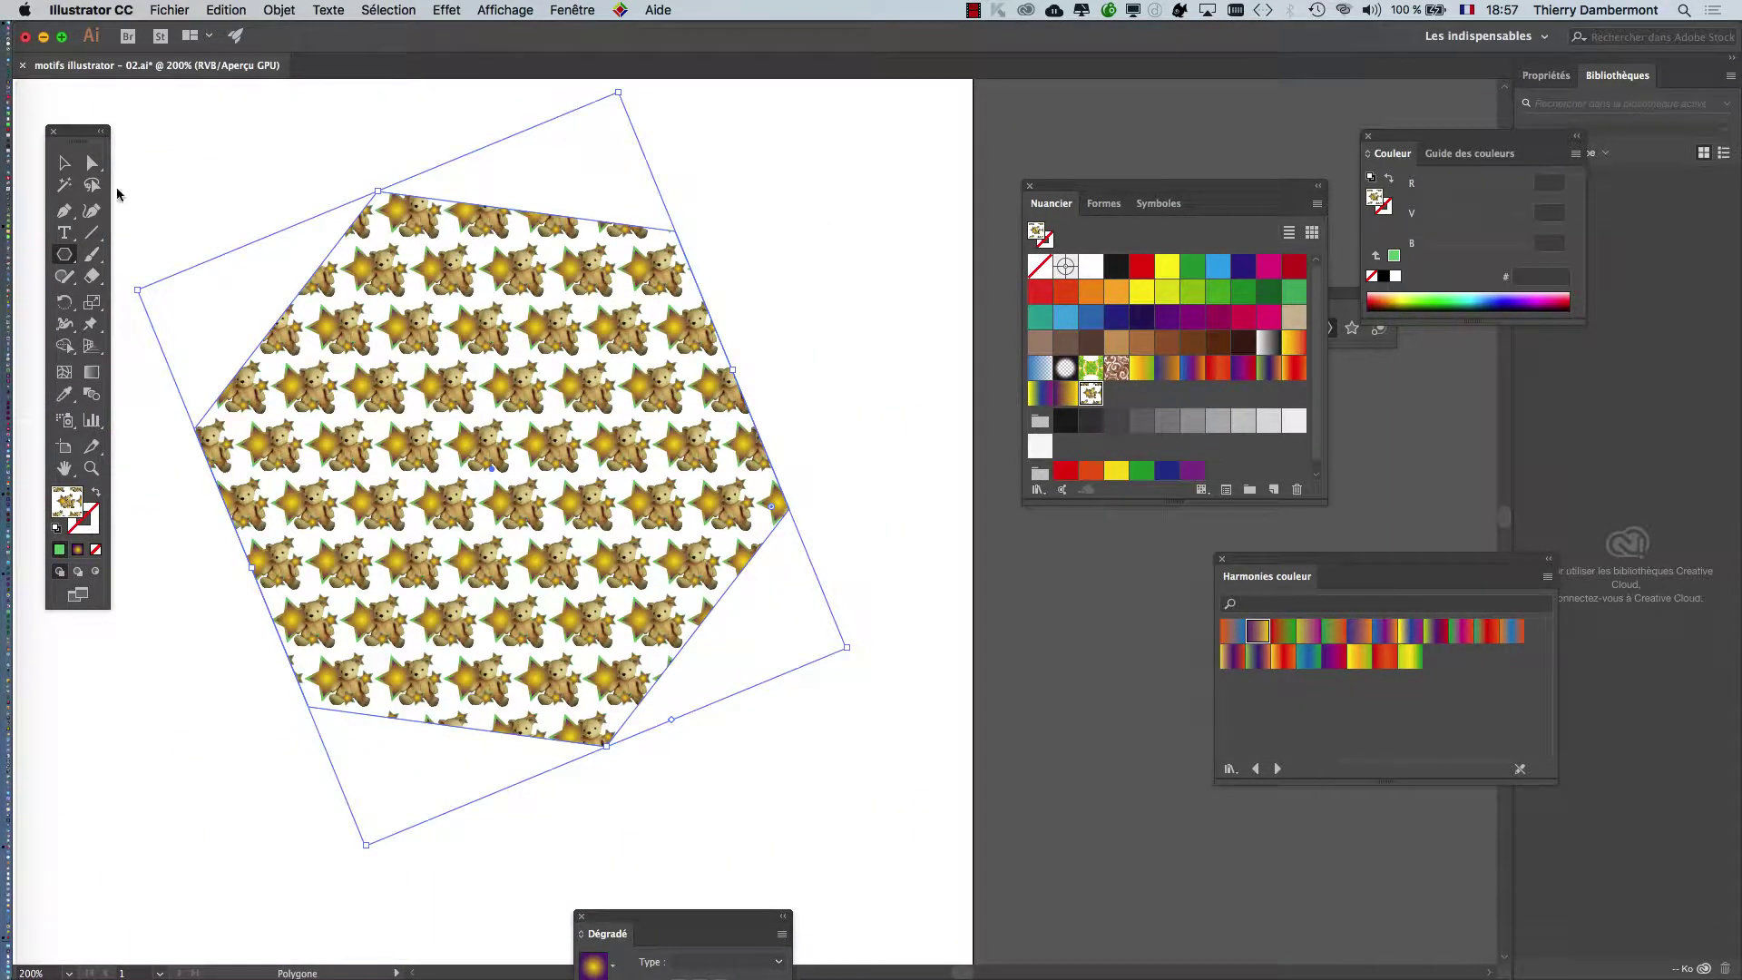
{"action": "left_click", "coordinate": [64, 163]}
{"action": "left_click", "coordinate": [192, 179]}
{"action": "left_click", "coordinate": [338, 253]}
{"action": "scroll", "coordinate": [386, 406], "scroll_direction": "down", "scroll_amount": 1}
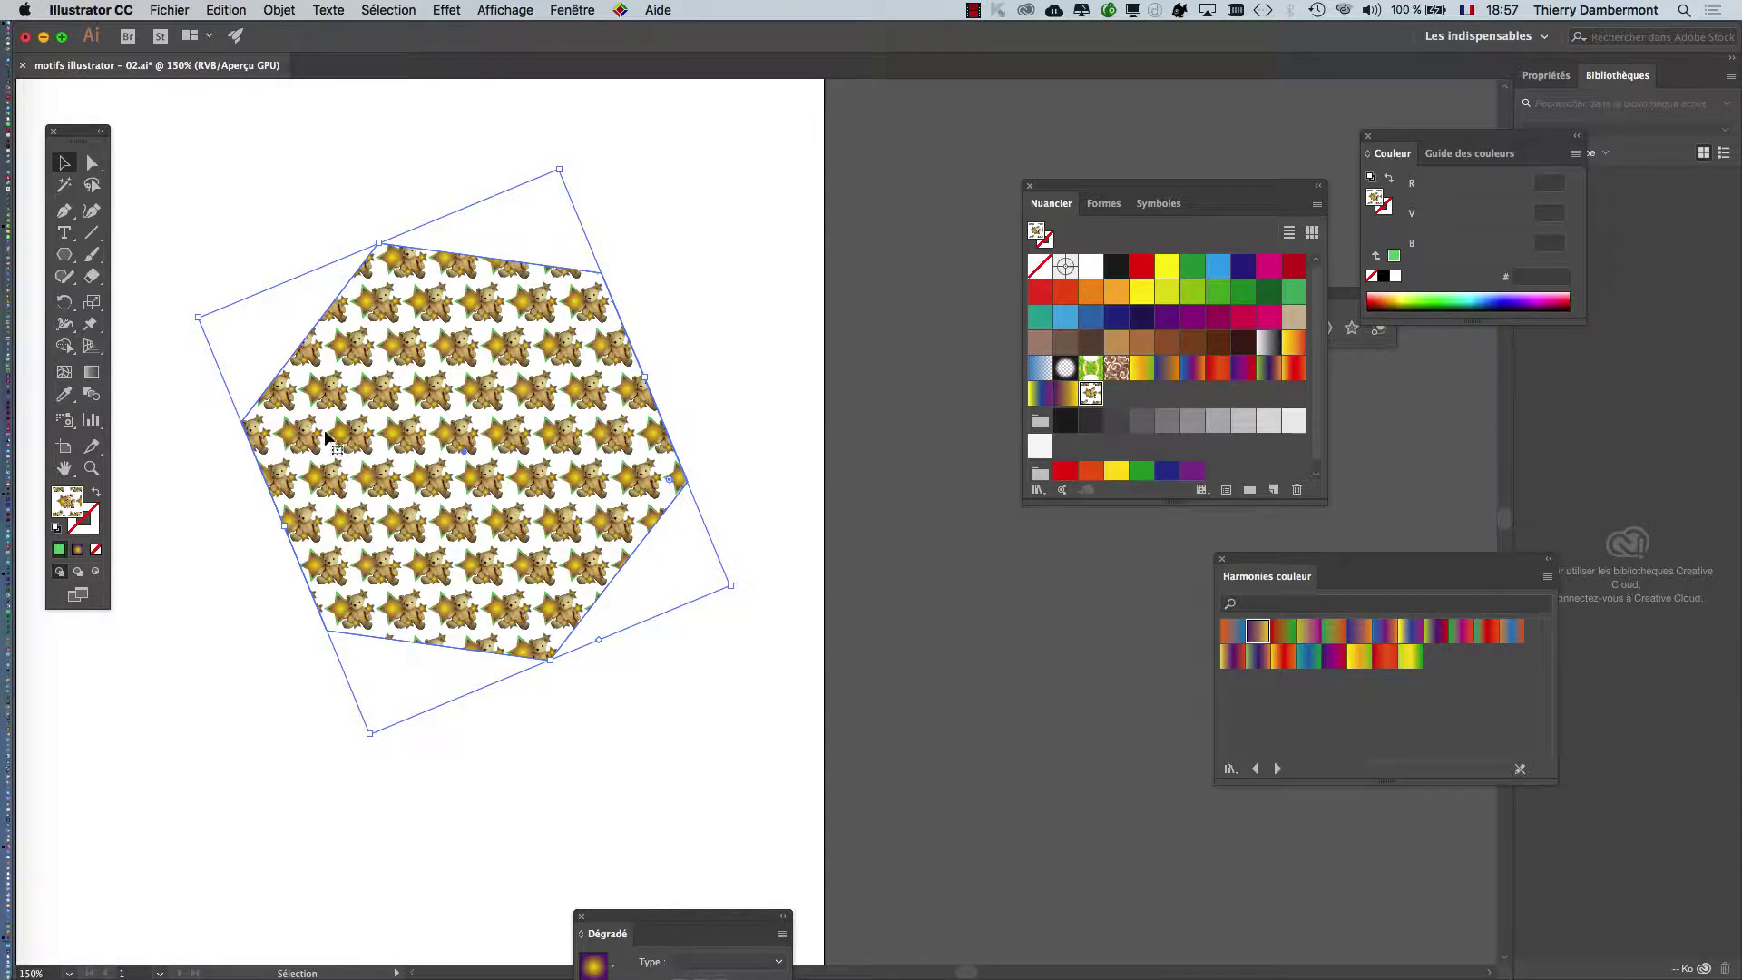
- Make the Scale tool active, checking the other transform tools in its flyout
{"action": "left_click", "coordinate": [93, 306]}
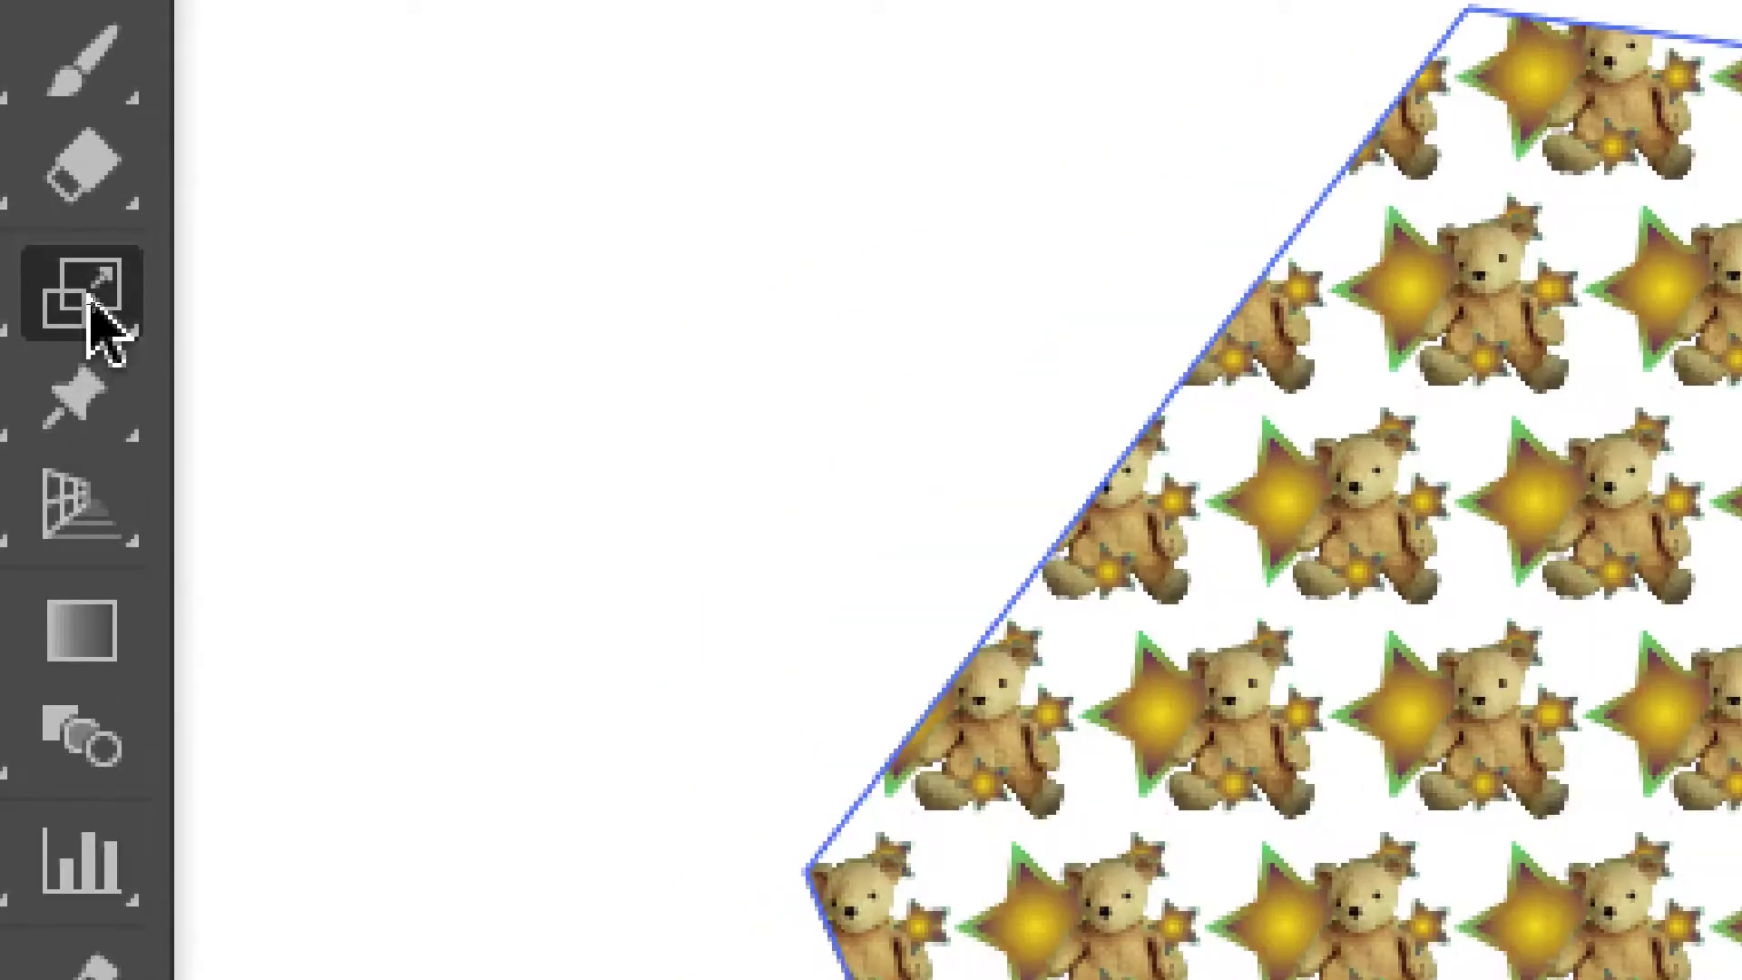
{"action": "left_click", "coordinate": [94, 308]}
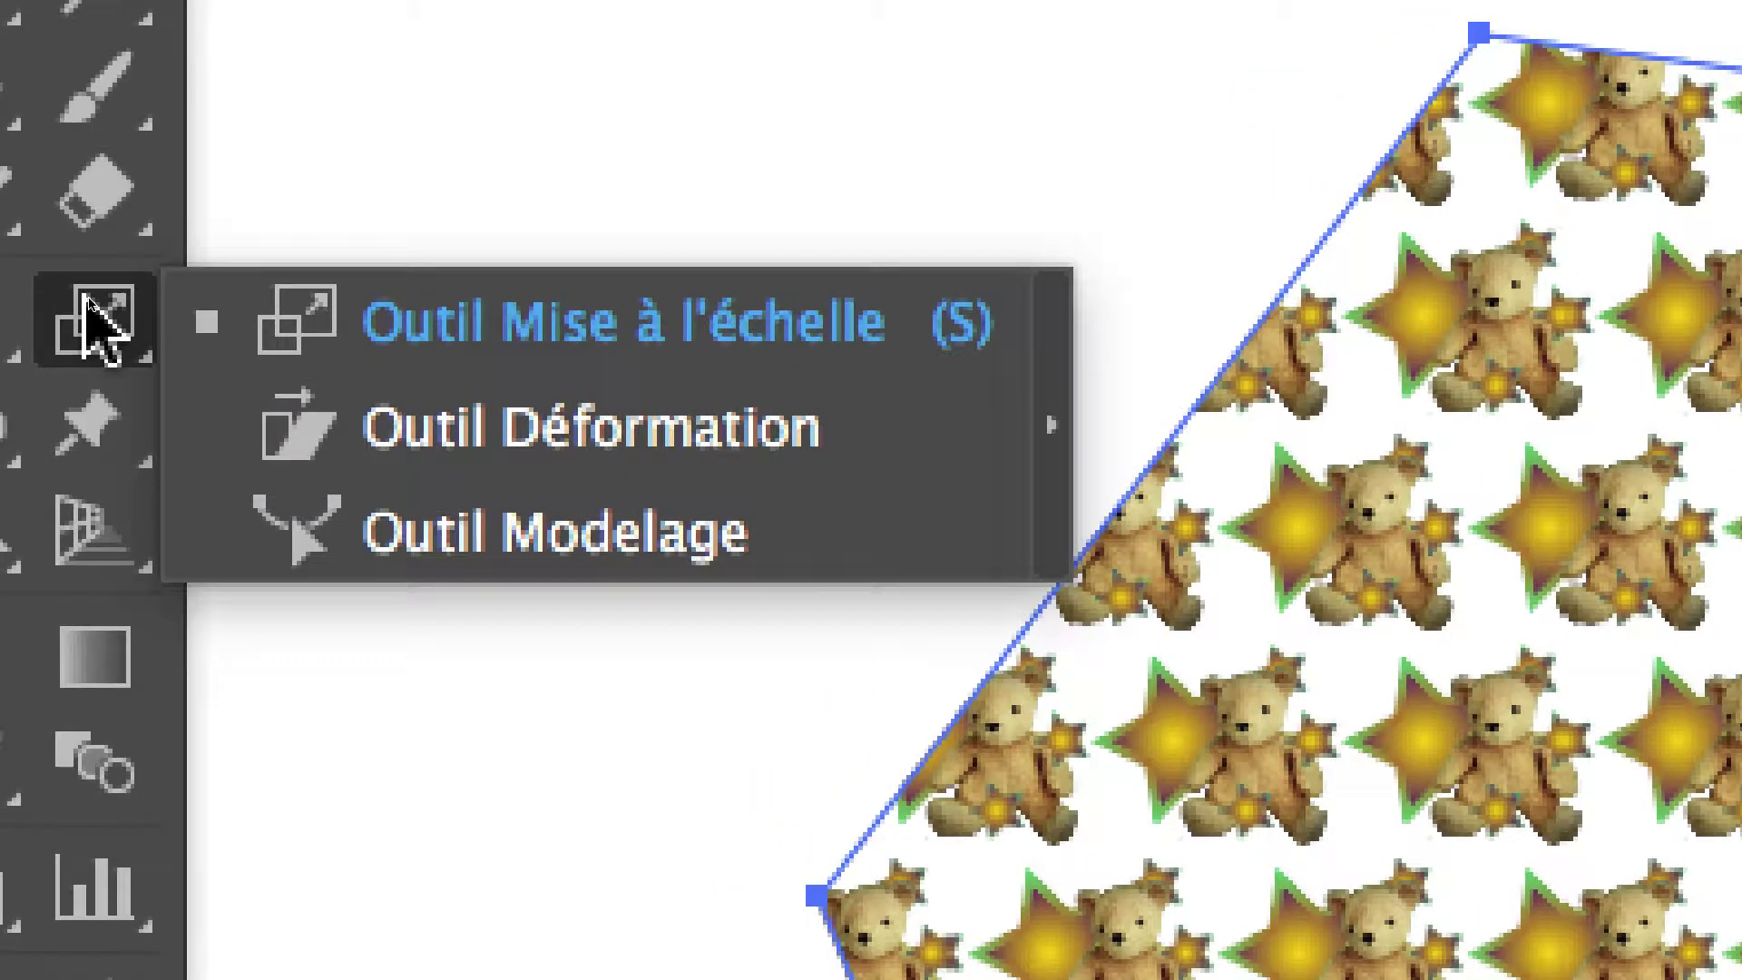
{"action": "left_click", "coordinate": [86, 302]}
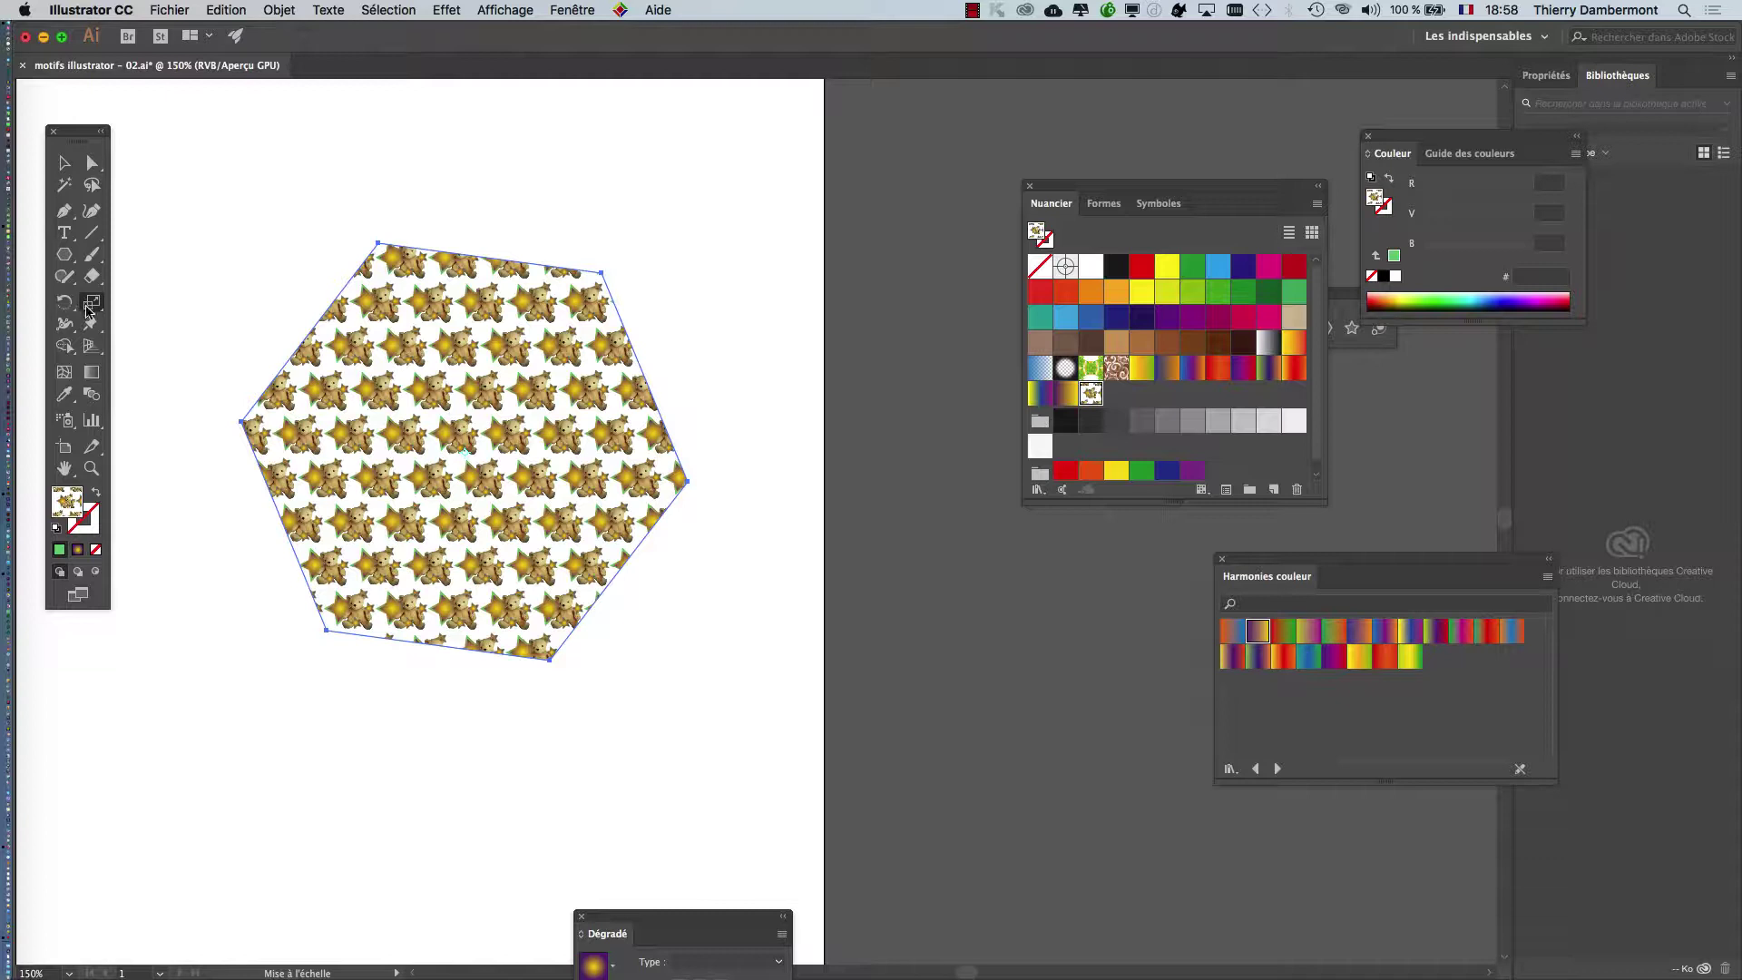
- In the Scale dialog, enable Transformation de motifs, disable Transformation d'objets, and turn on Aperçu
{"action": "double_click", "coordinate": [88, 309]}
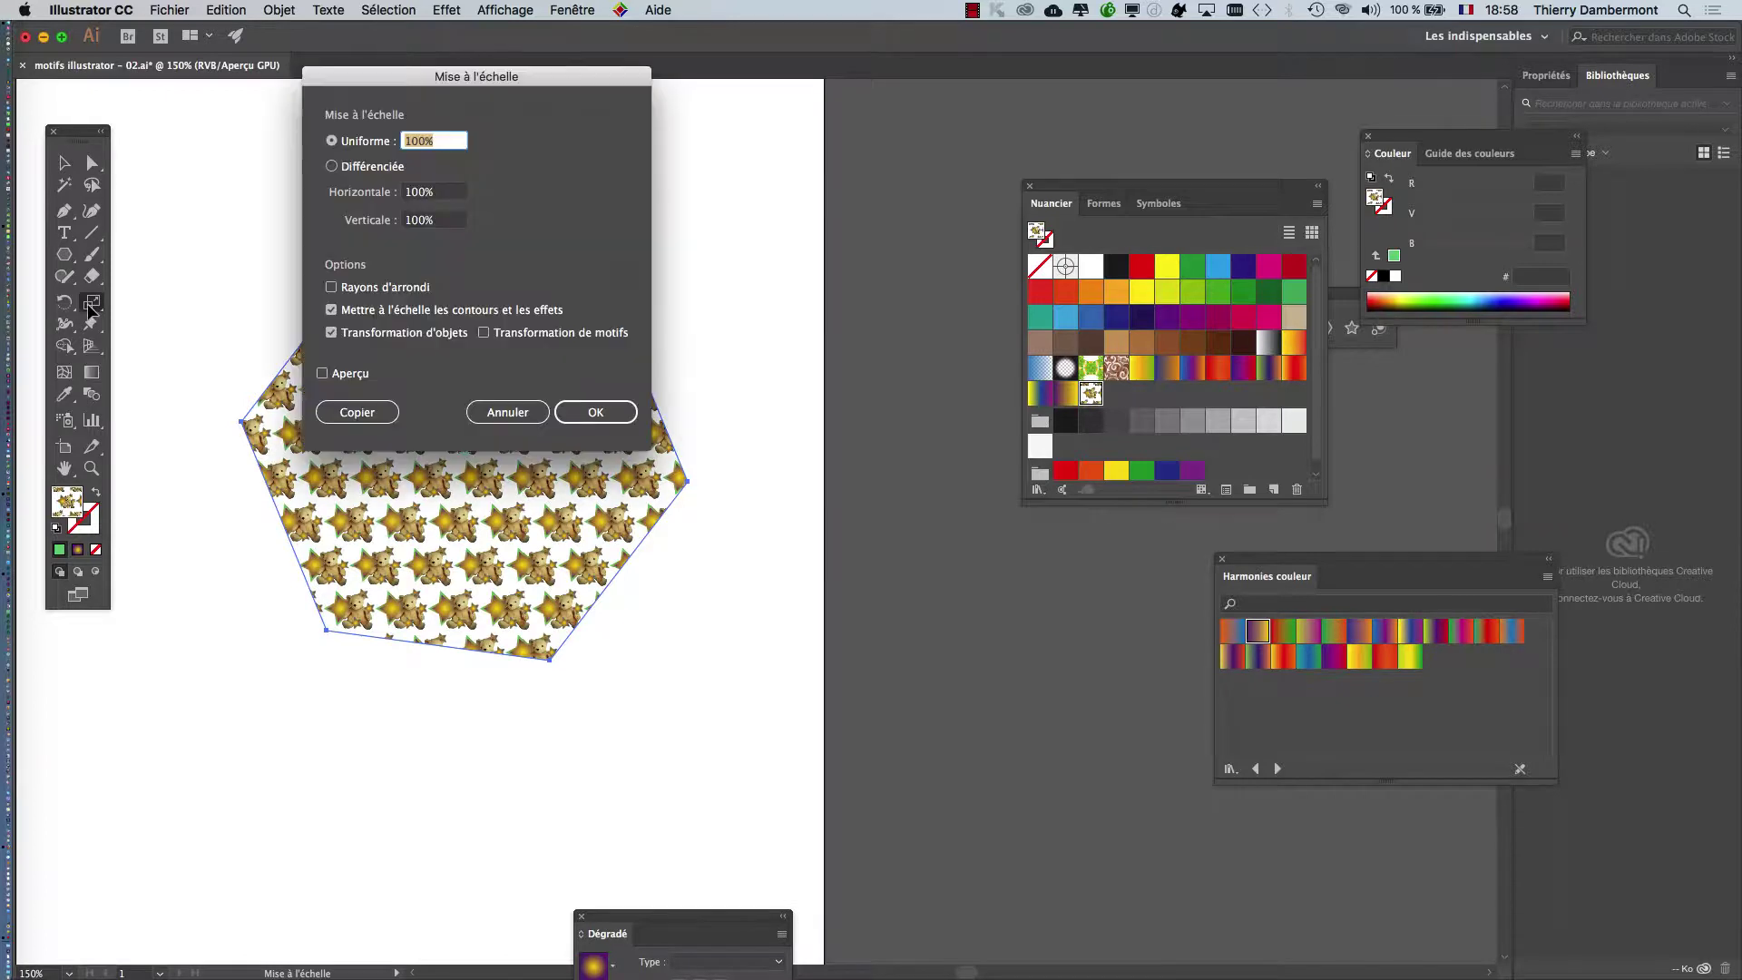
{"action": "left_click_drag", "start_coordinate": [396, 79], "coordinate": [797, 76]}
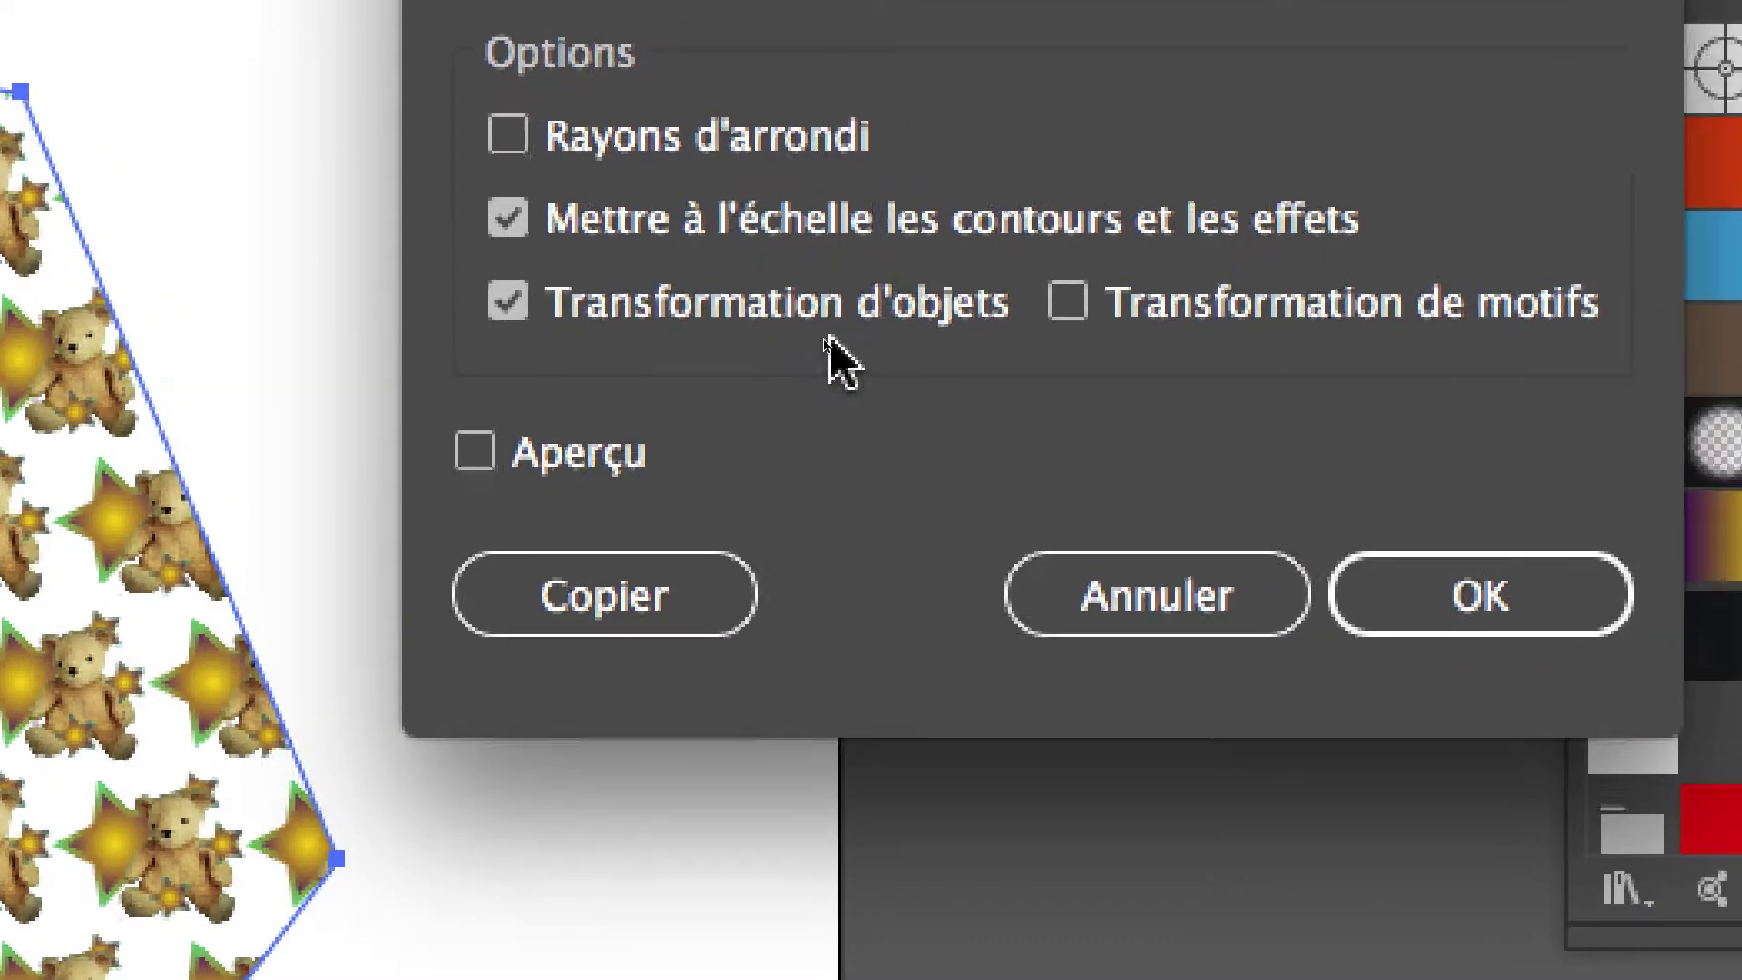
{"action": "left_click", "coordinate": [1067, 302]}
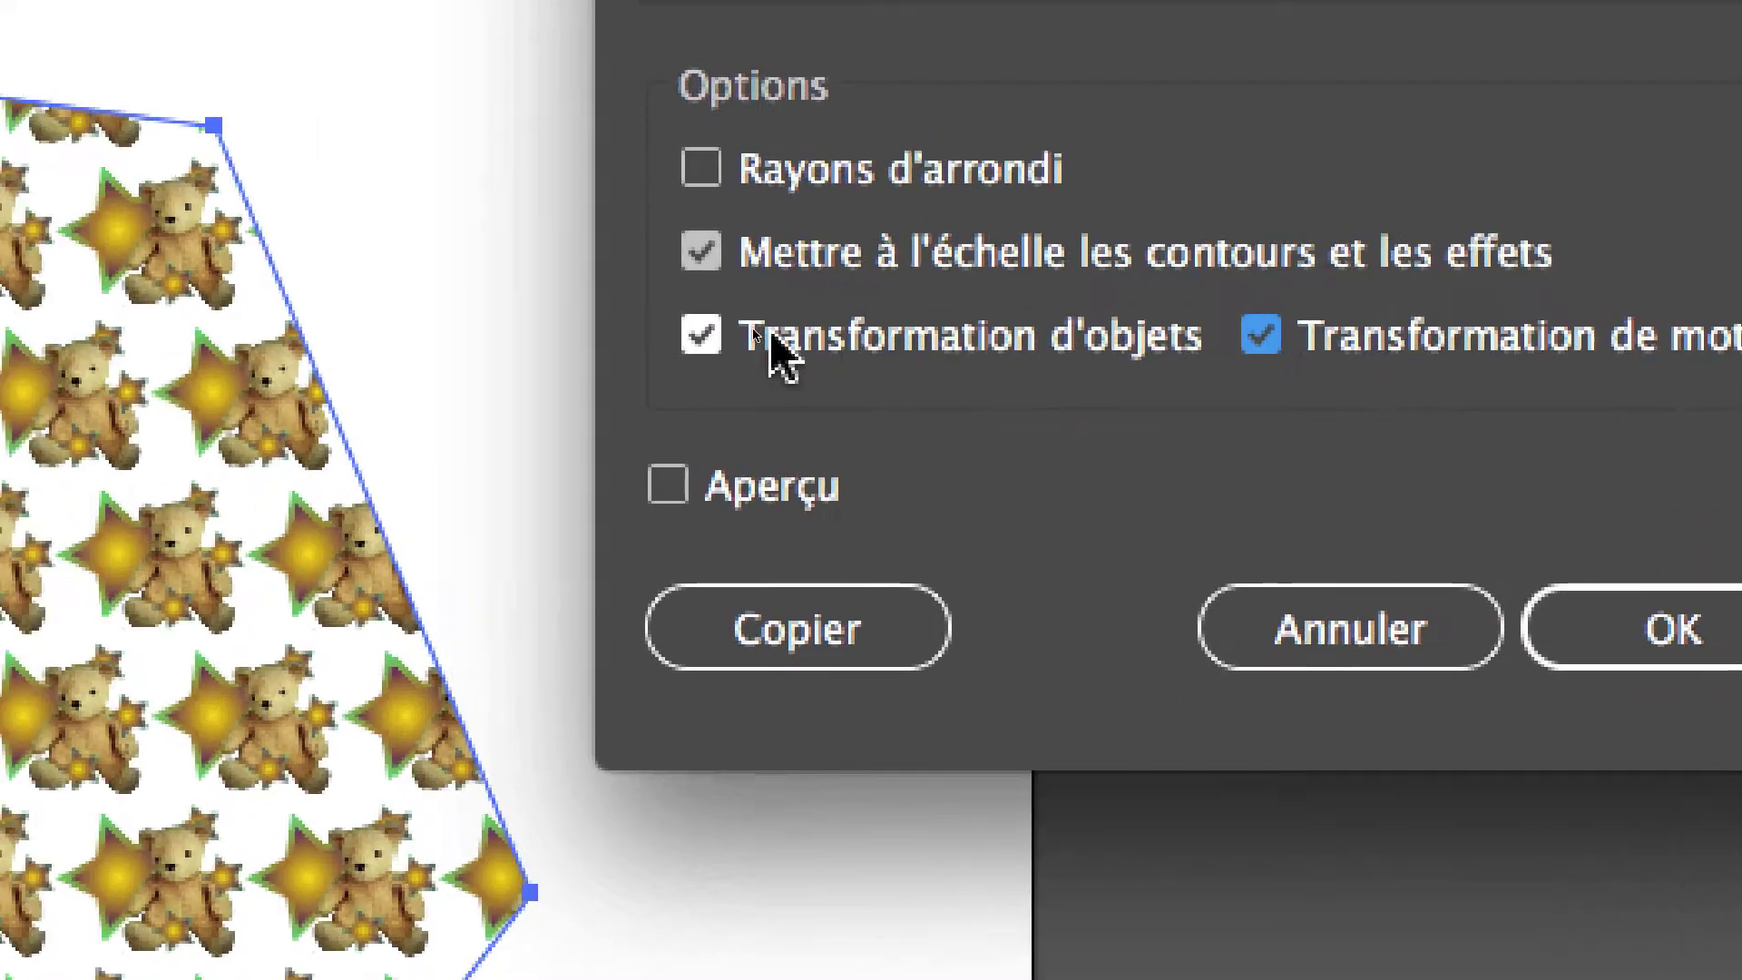
{"action": "left_click", "coordinate": [771, 334]}
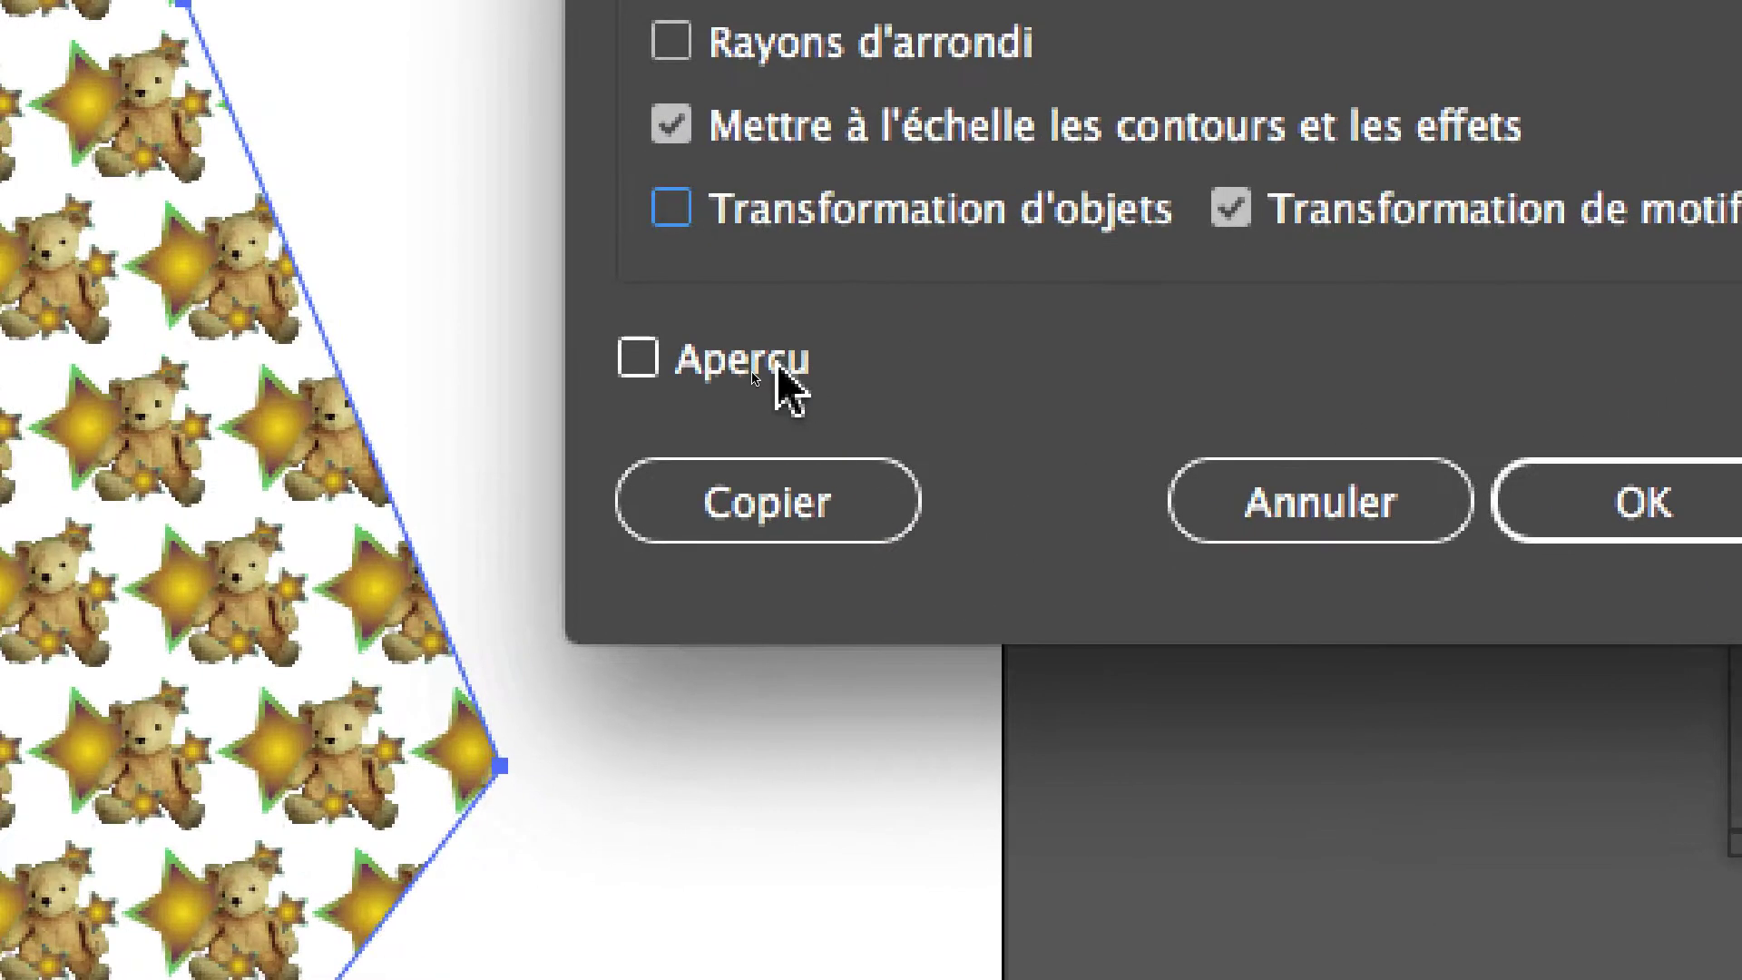
{"action": "left_click", "coordinate": [776, 374]}
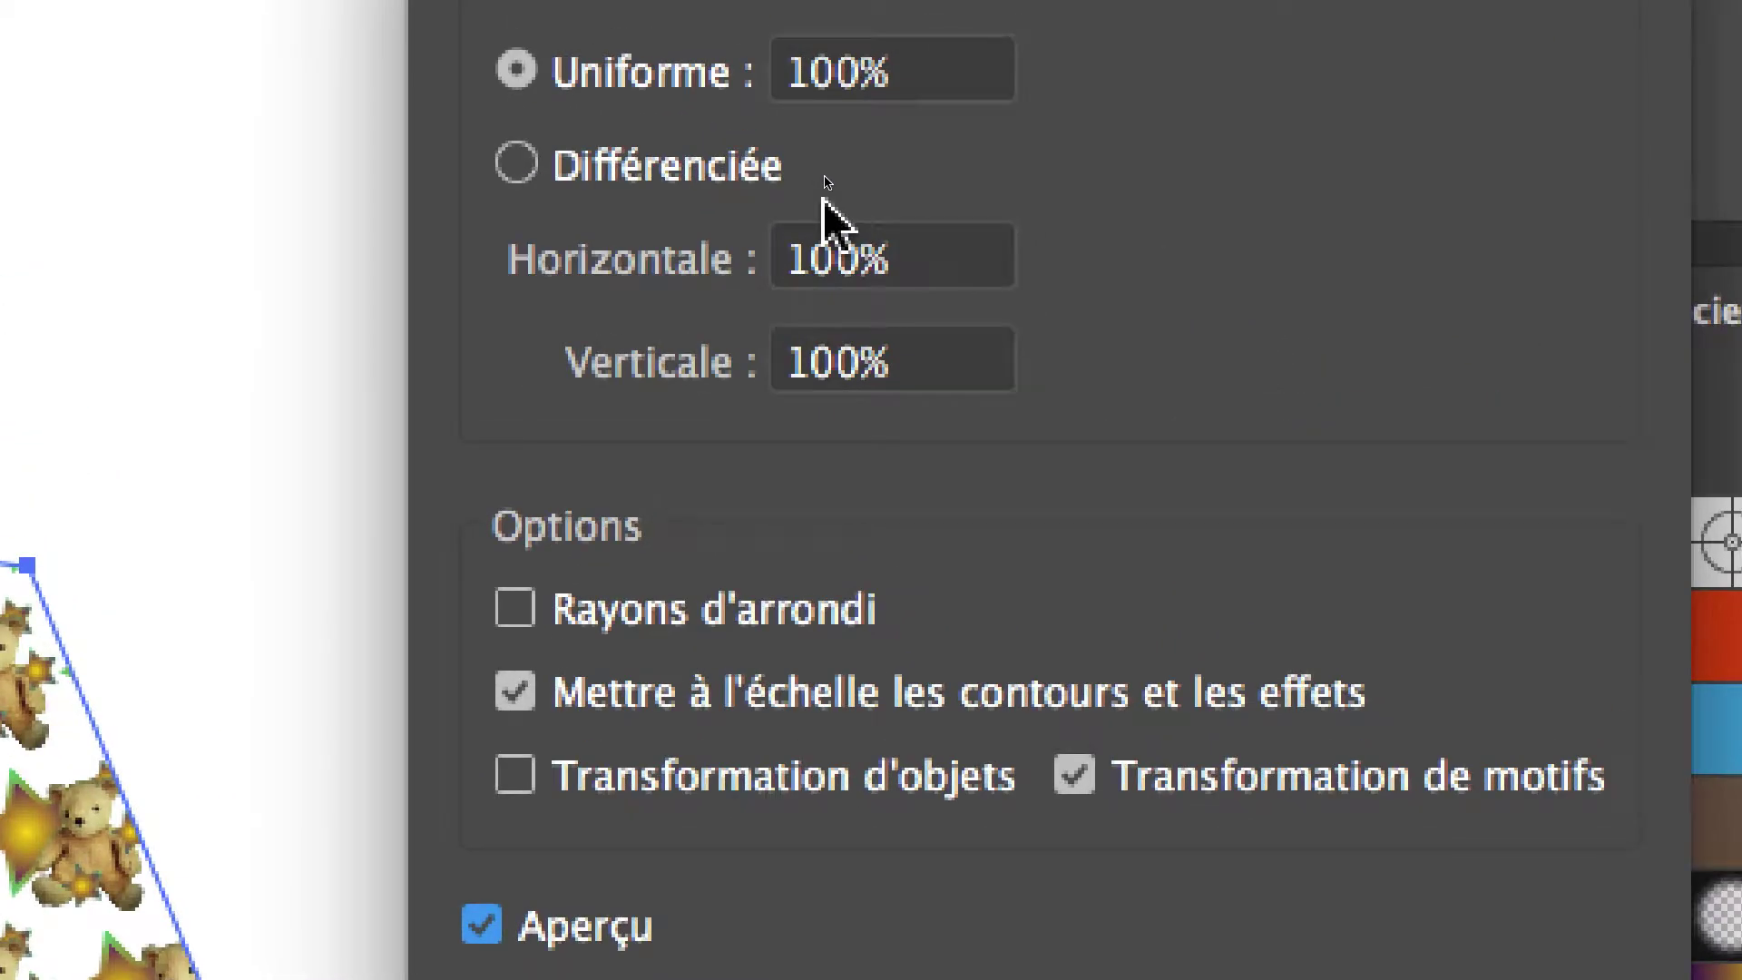
- Try pattern scale values: 200% and 50% uniform, then 200% horizontal
{"action": "double_click", "coordinate": [840, 174]}
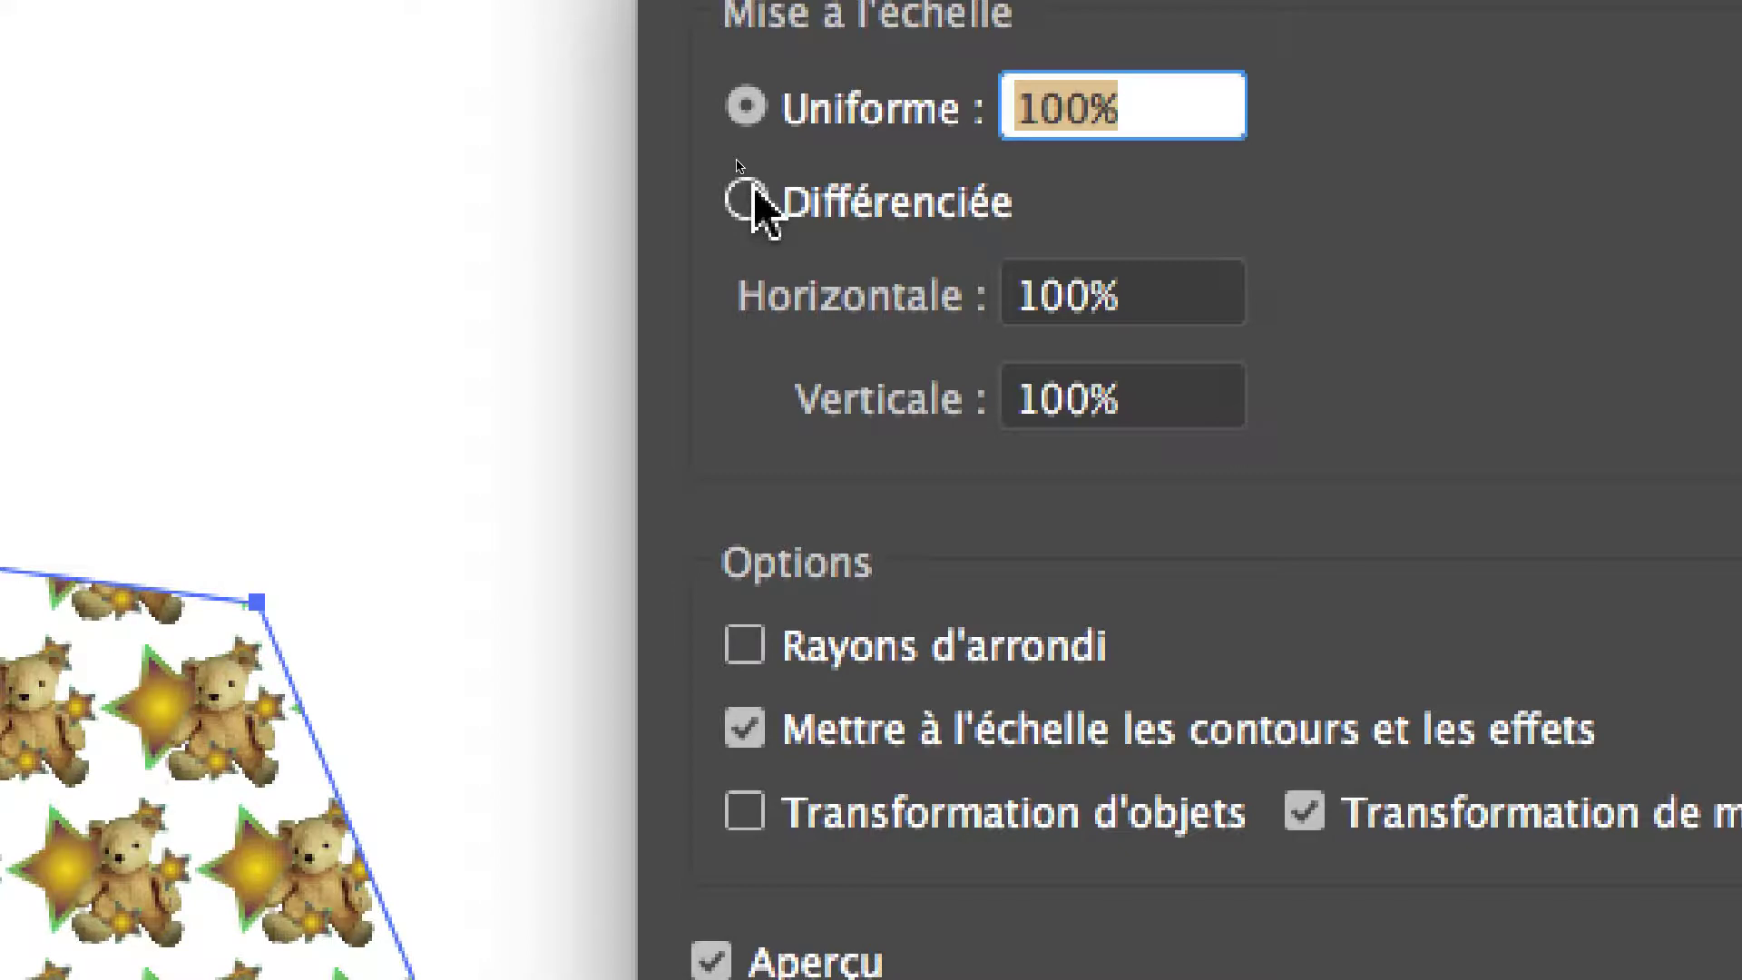
{"action": "type", "text": "200"}
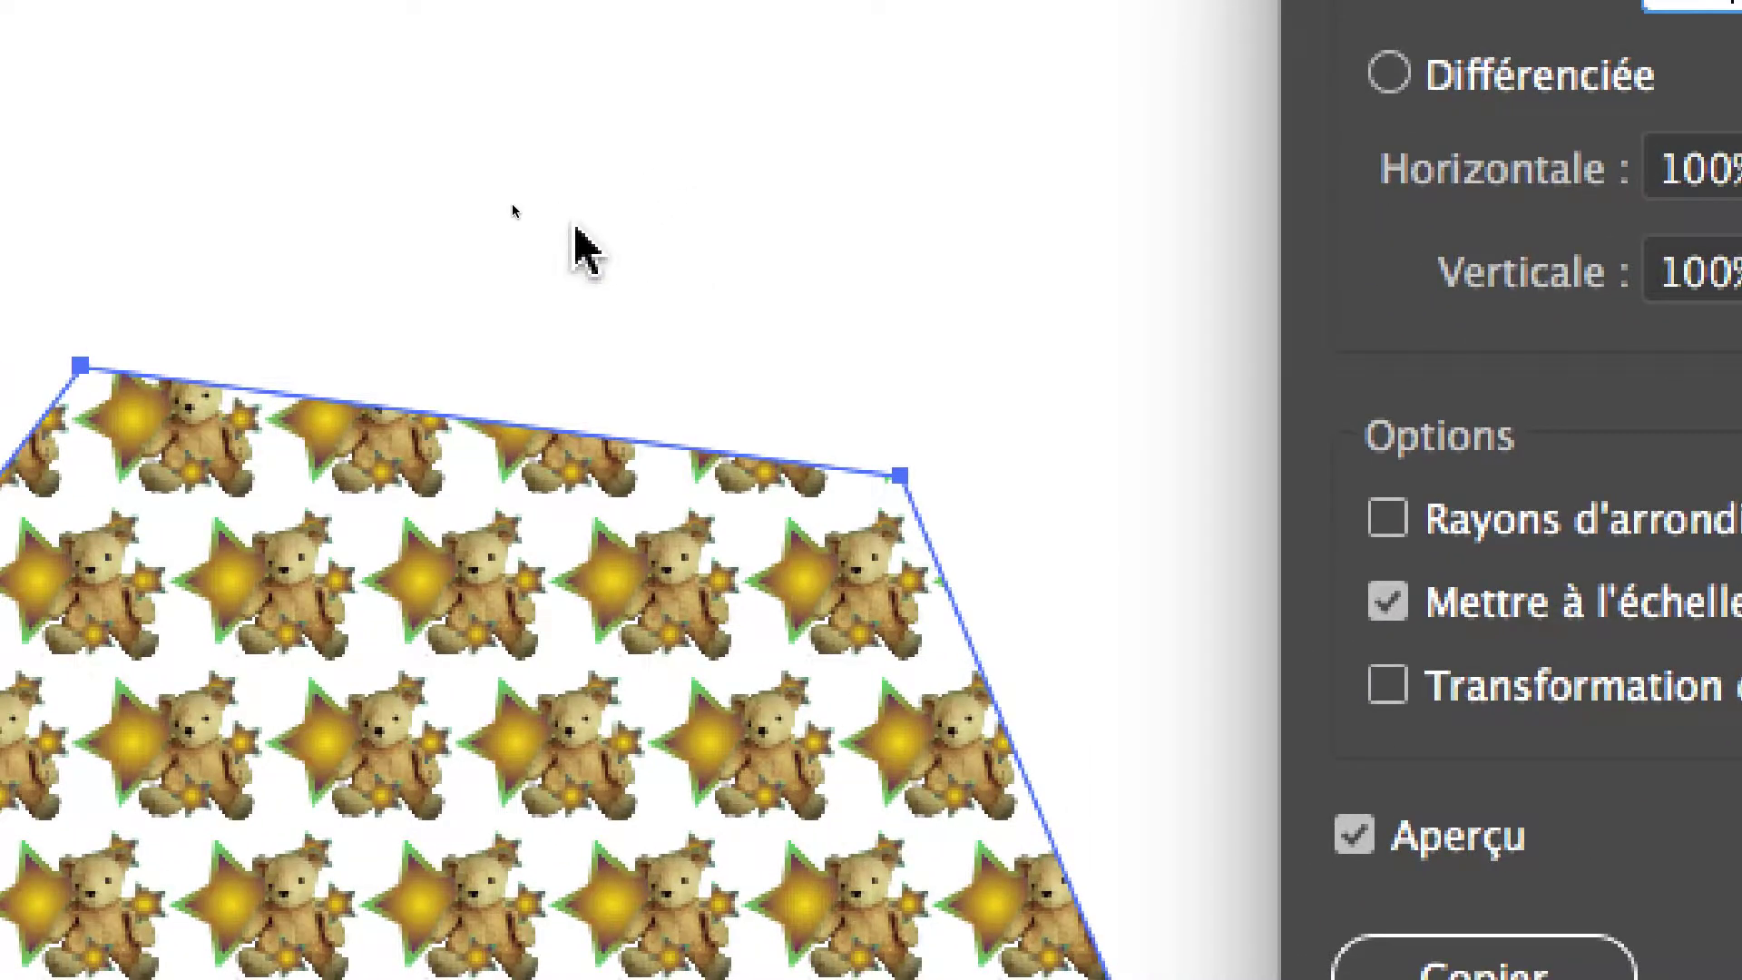
{"action": "key", "text": "Tab"}
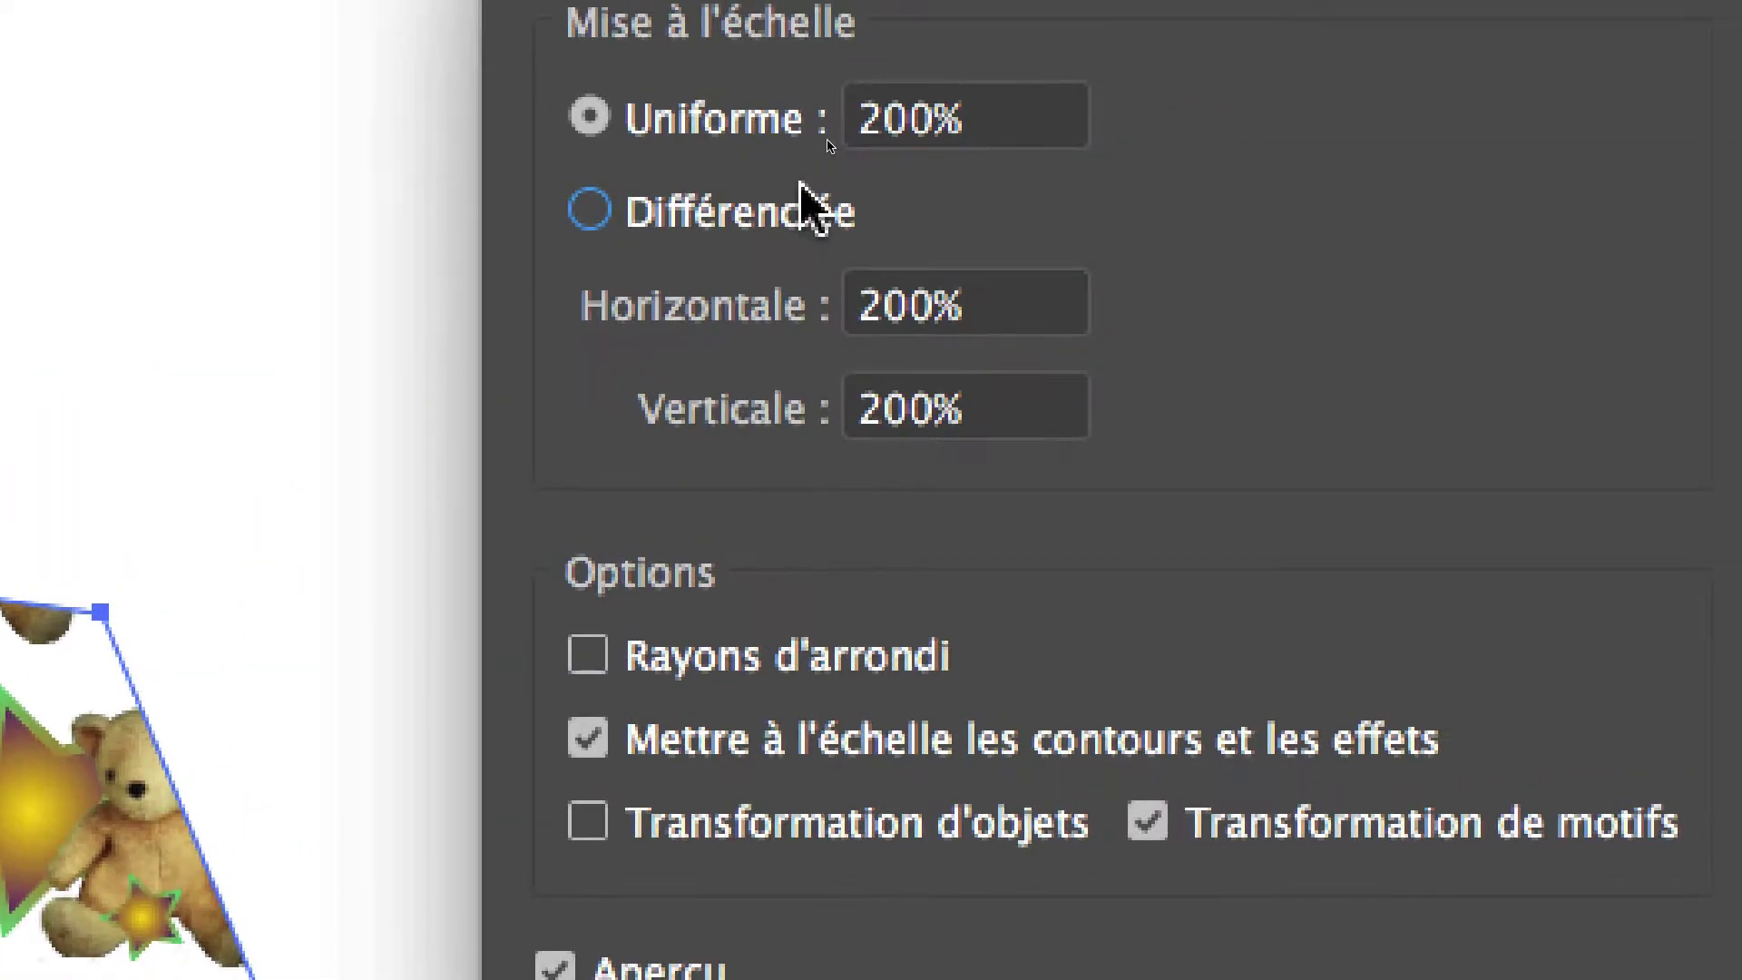
{"action": "left_click", "coordinate": [848, 162]}
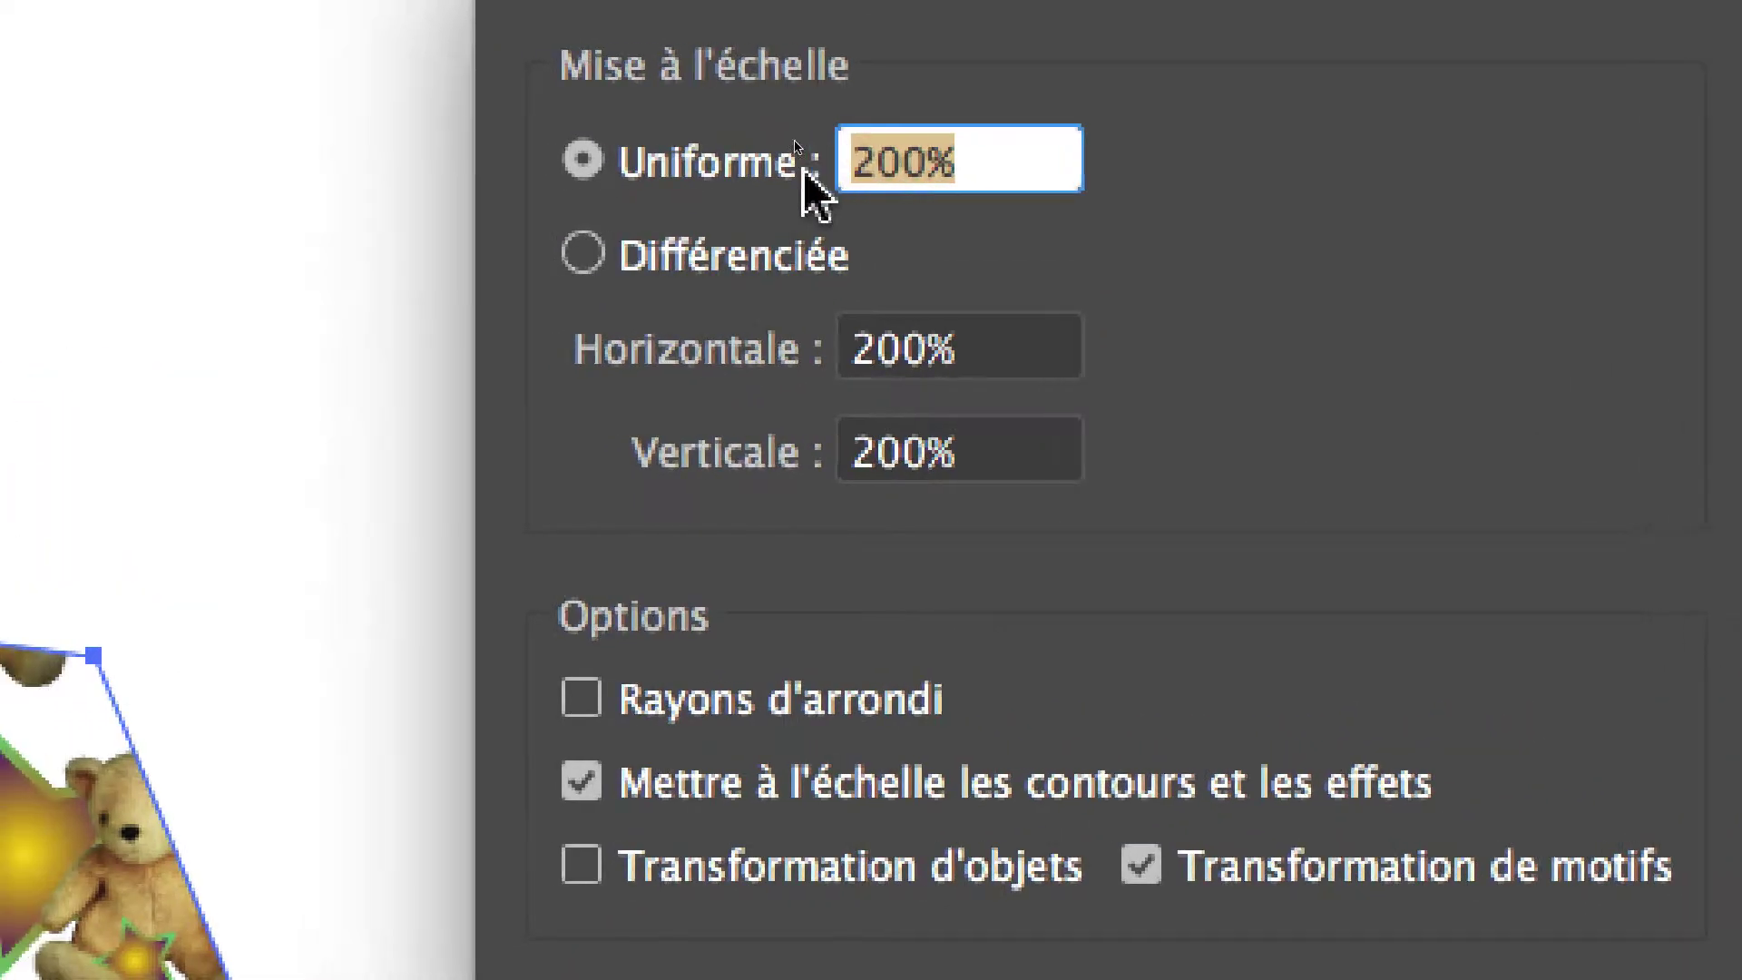
{"action": "type", "text": "50"}
{"action": "key", "text": "Tab"}
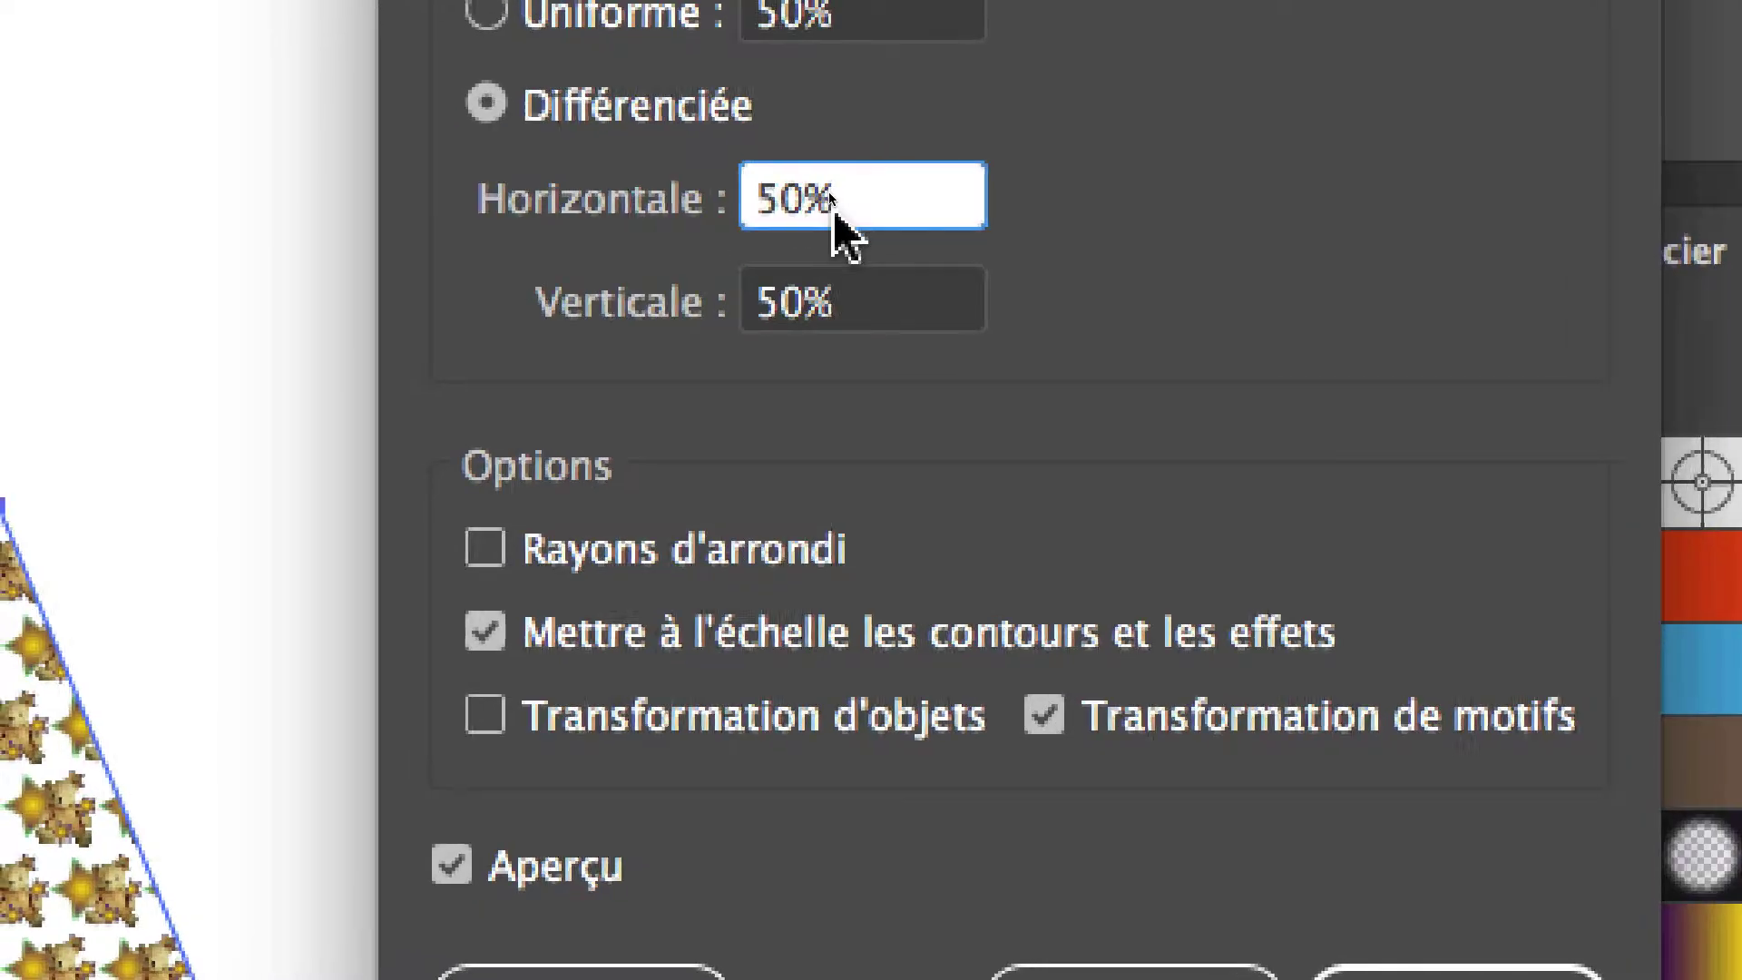
{"action": "left_click_drag", "start_coordinate": [1025, 264], "coordinate": [810, 237]}
{"action": "type", "text": "20"}
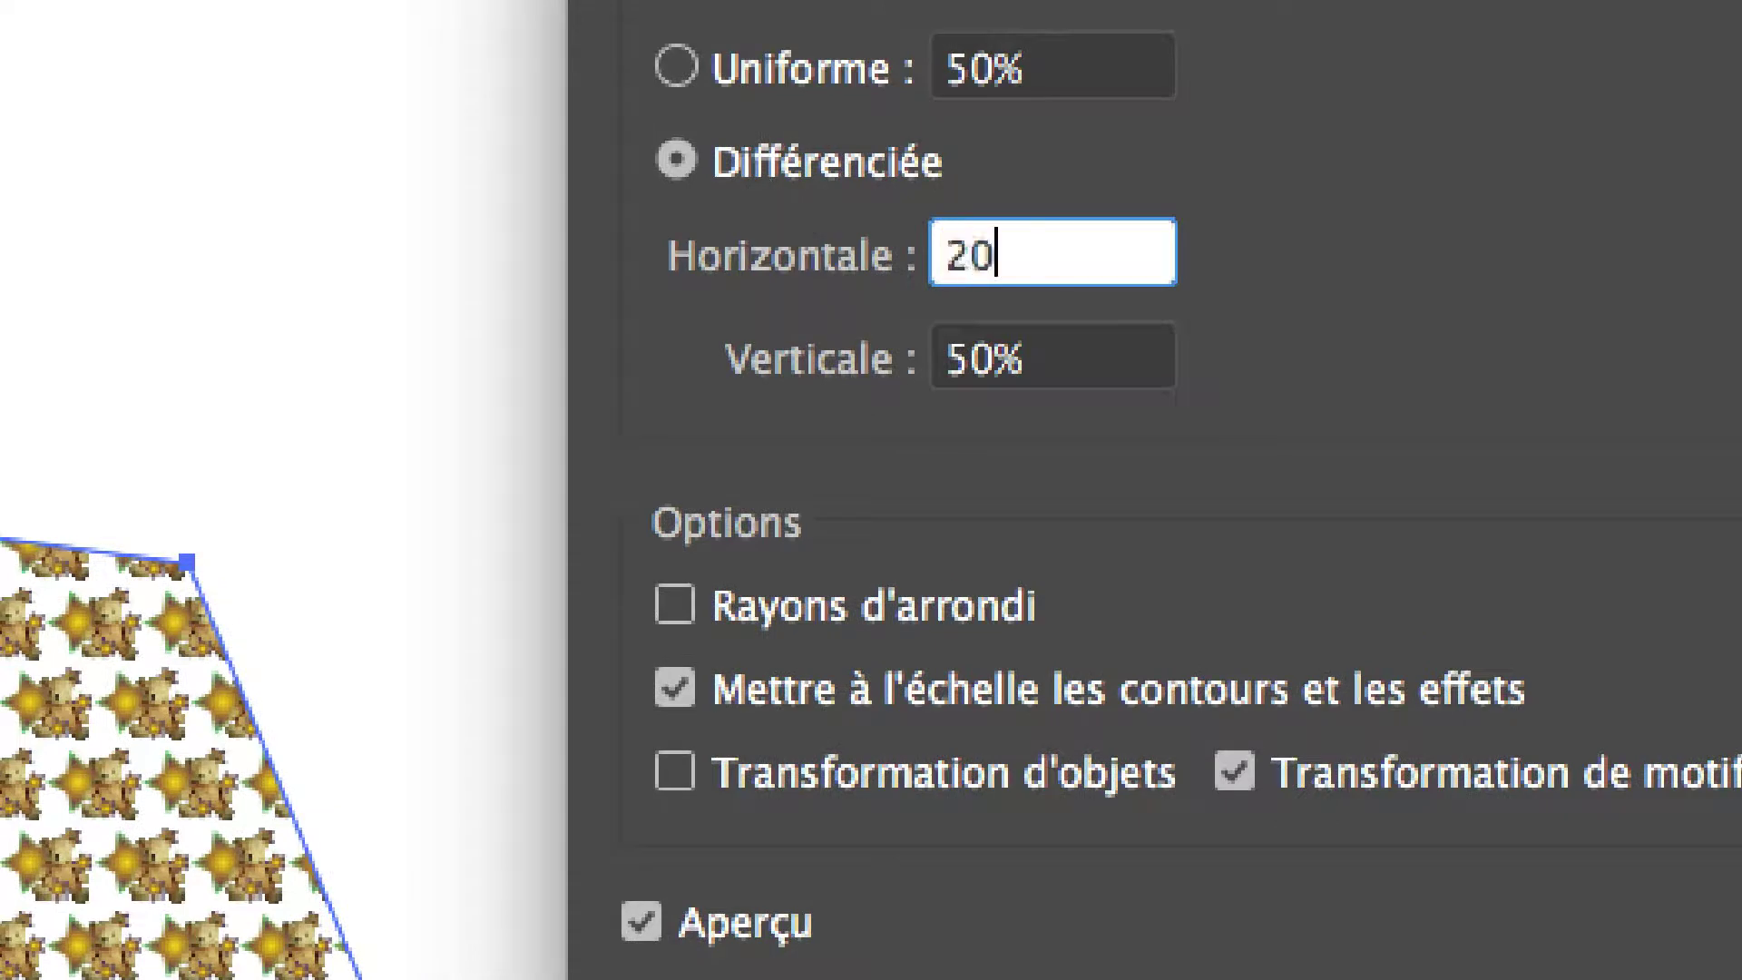
{"action": "type", "text": "0"}
{"action": "key", "text": "Tab"}
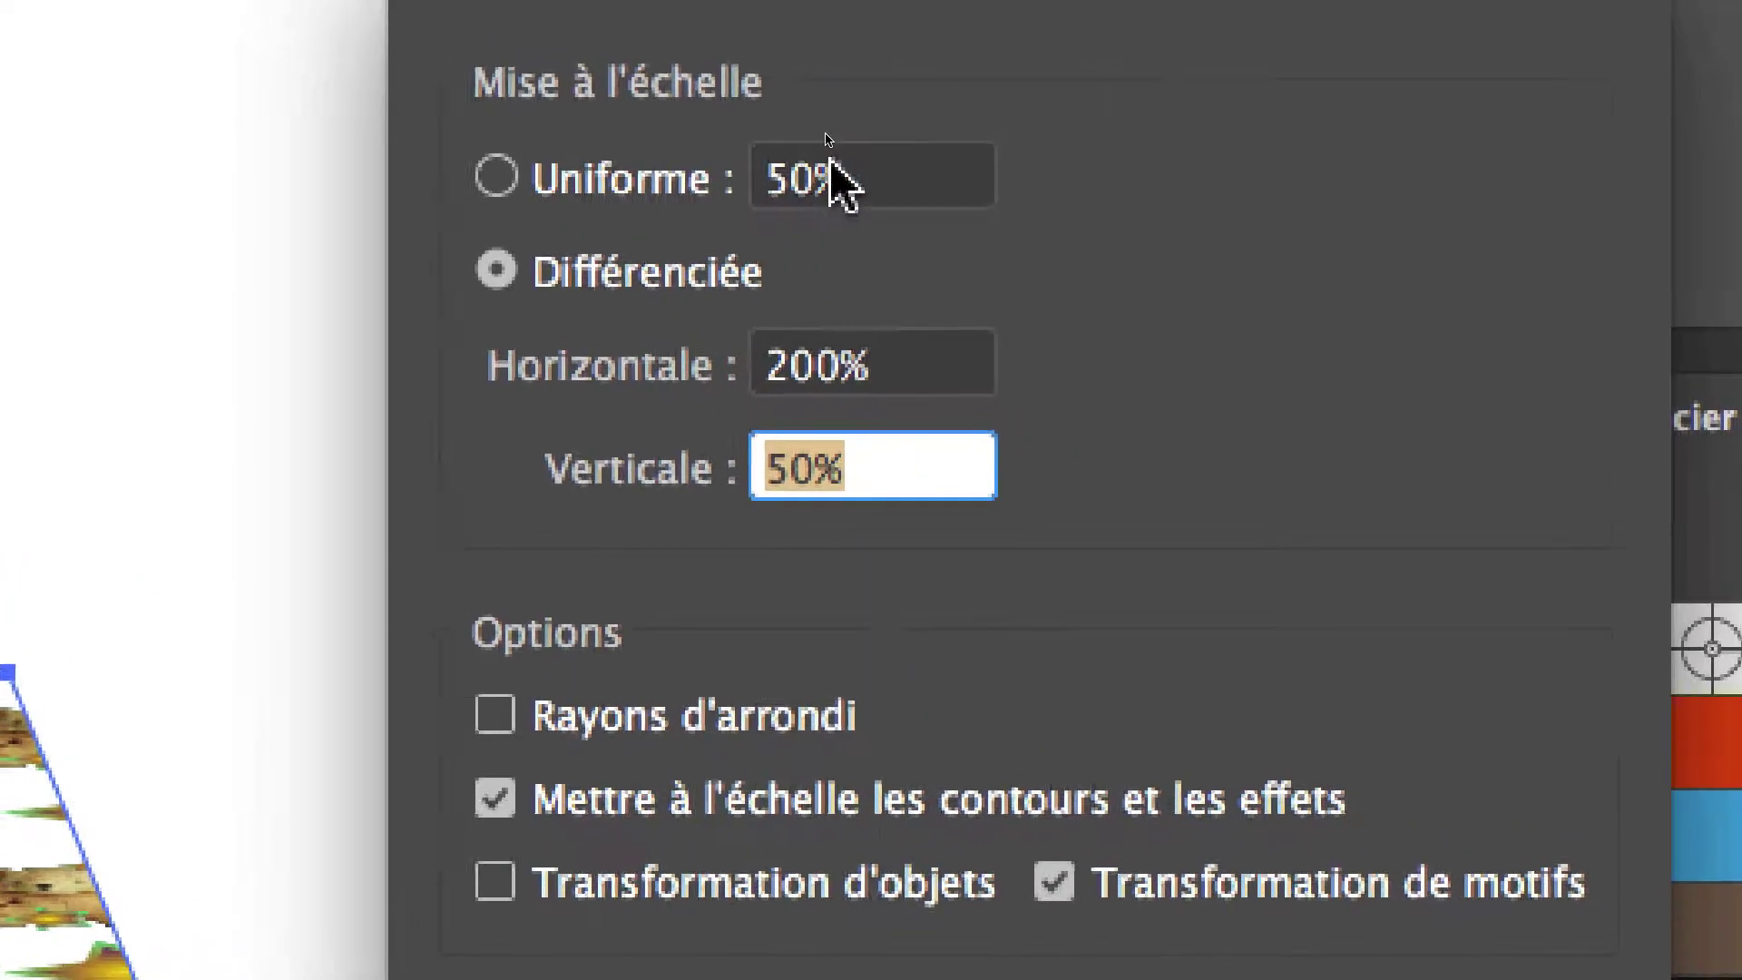
- Set uniform pattern scale back to 200% and move the dialog off the hexagon
{"action": "left_click", "coordinate": [843, 128]}
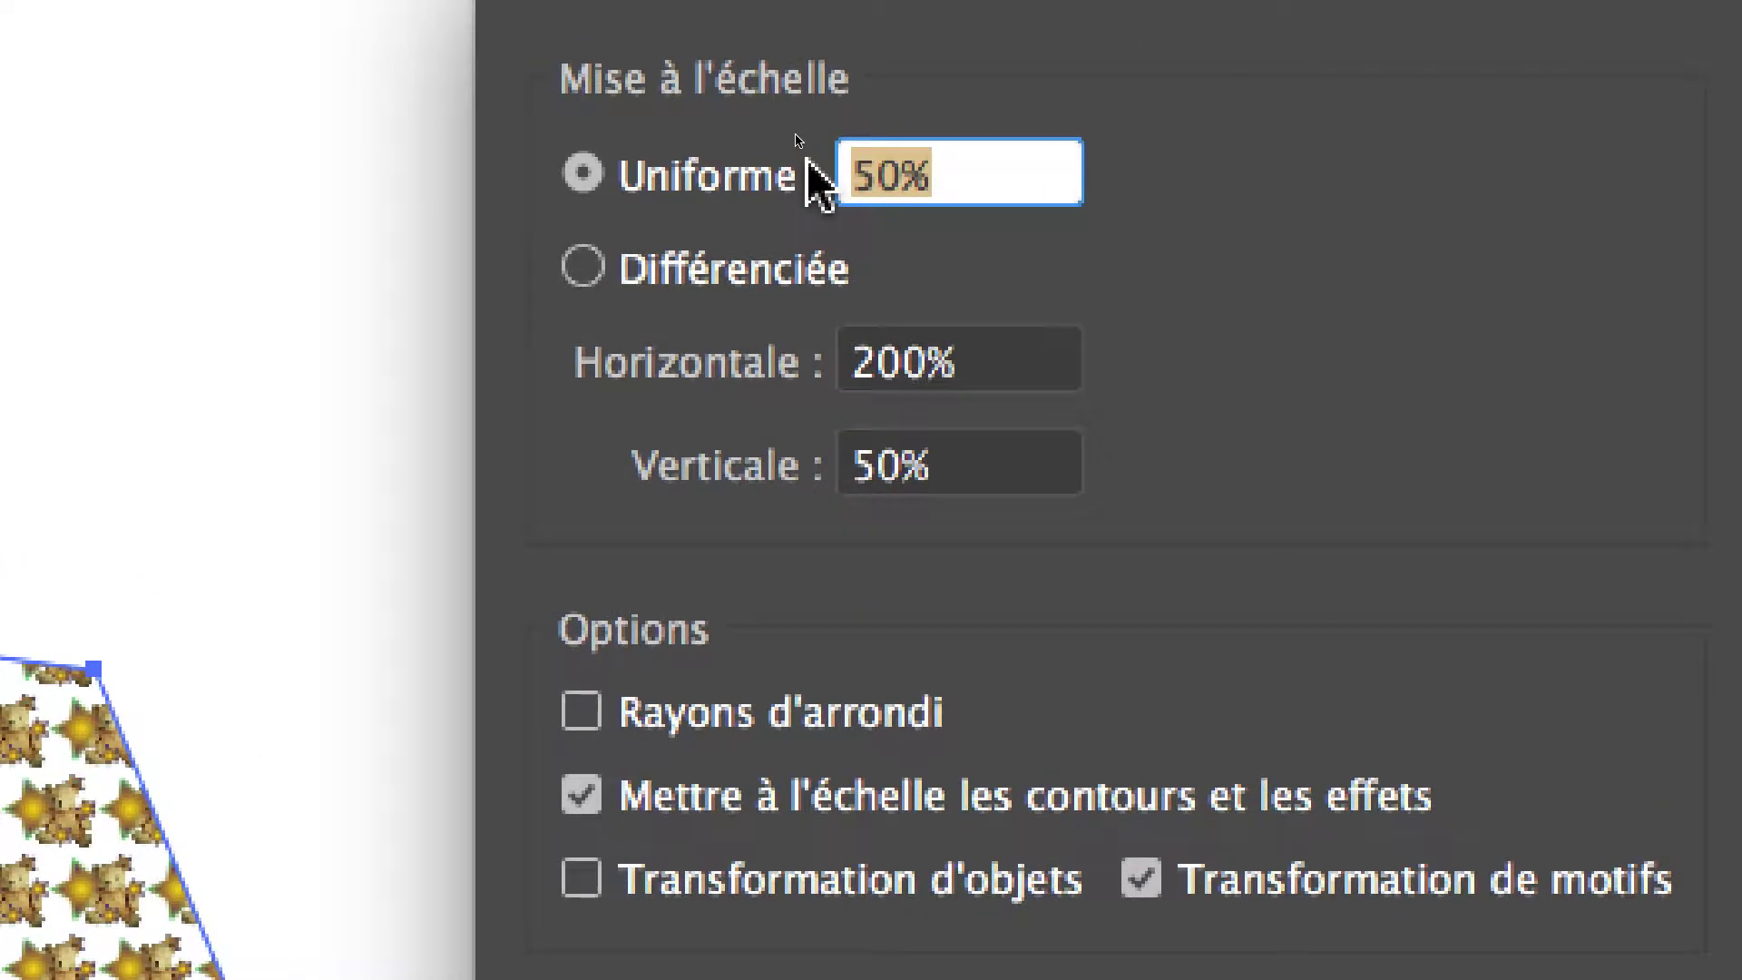
{"action": "type", "text": "200"}
{"action": "key", "text": "Tab"}
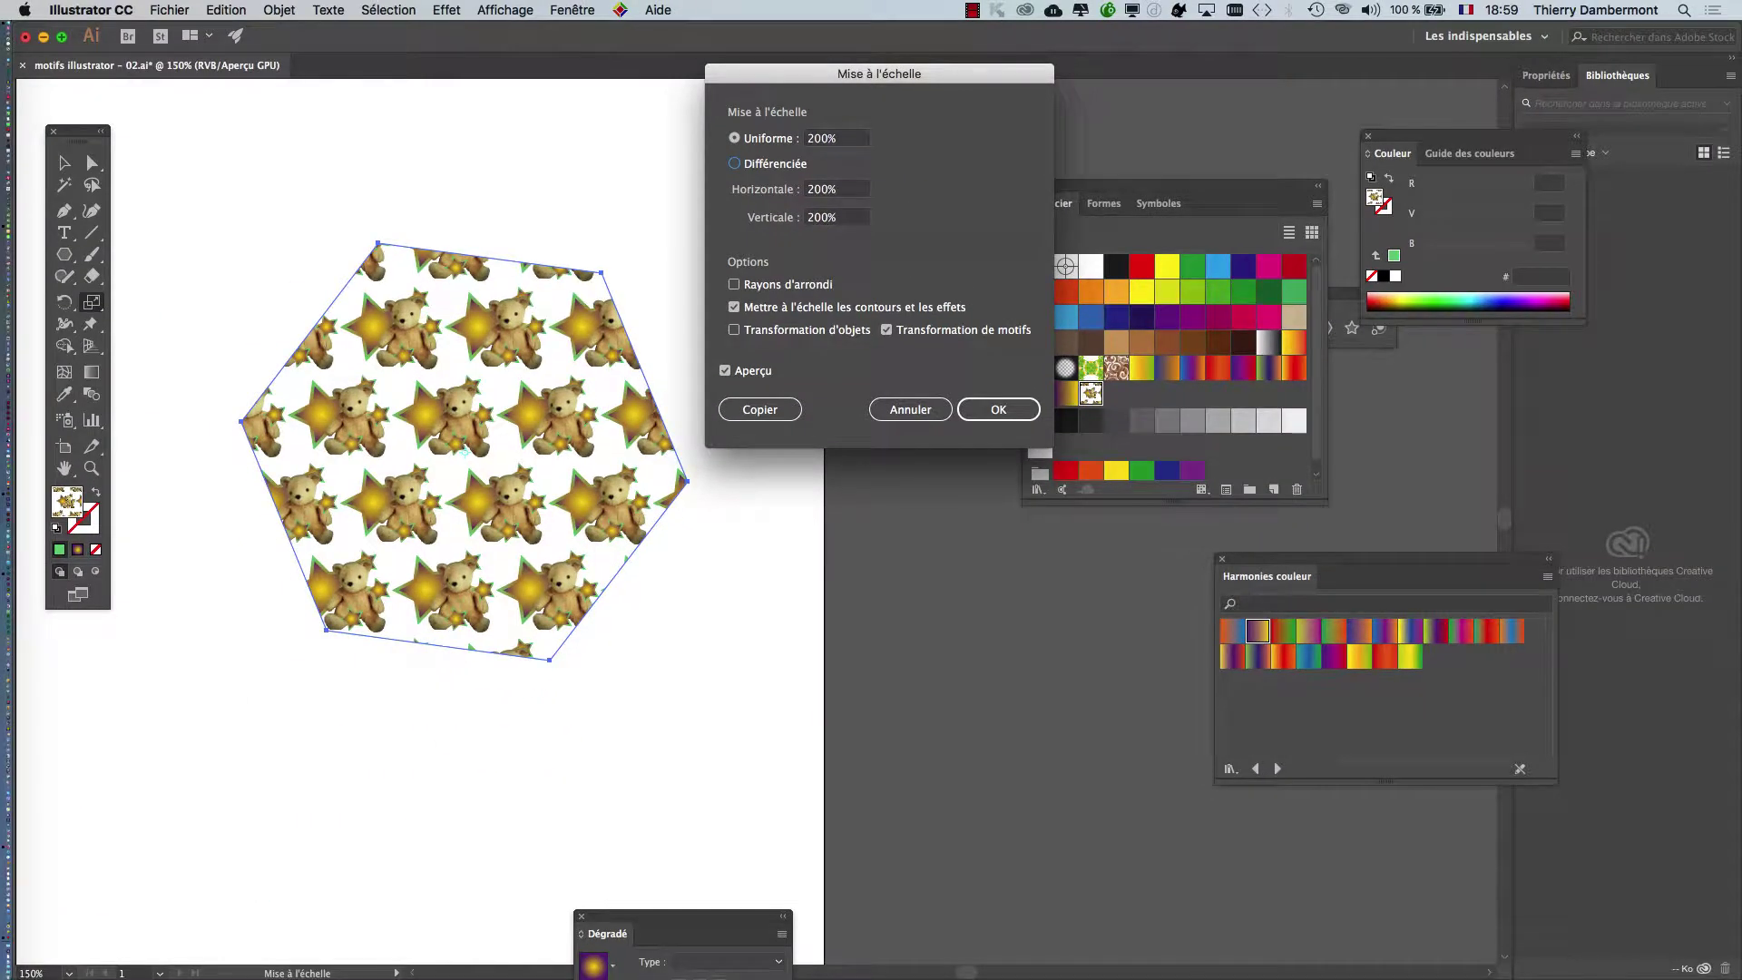
{"action": "left_click_drag", "start_coordinate": [907, 74], "coordinate": [1016, 116]}
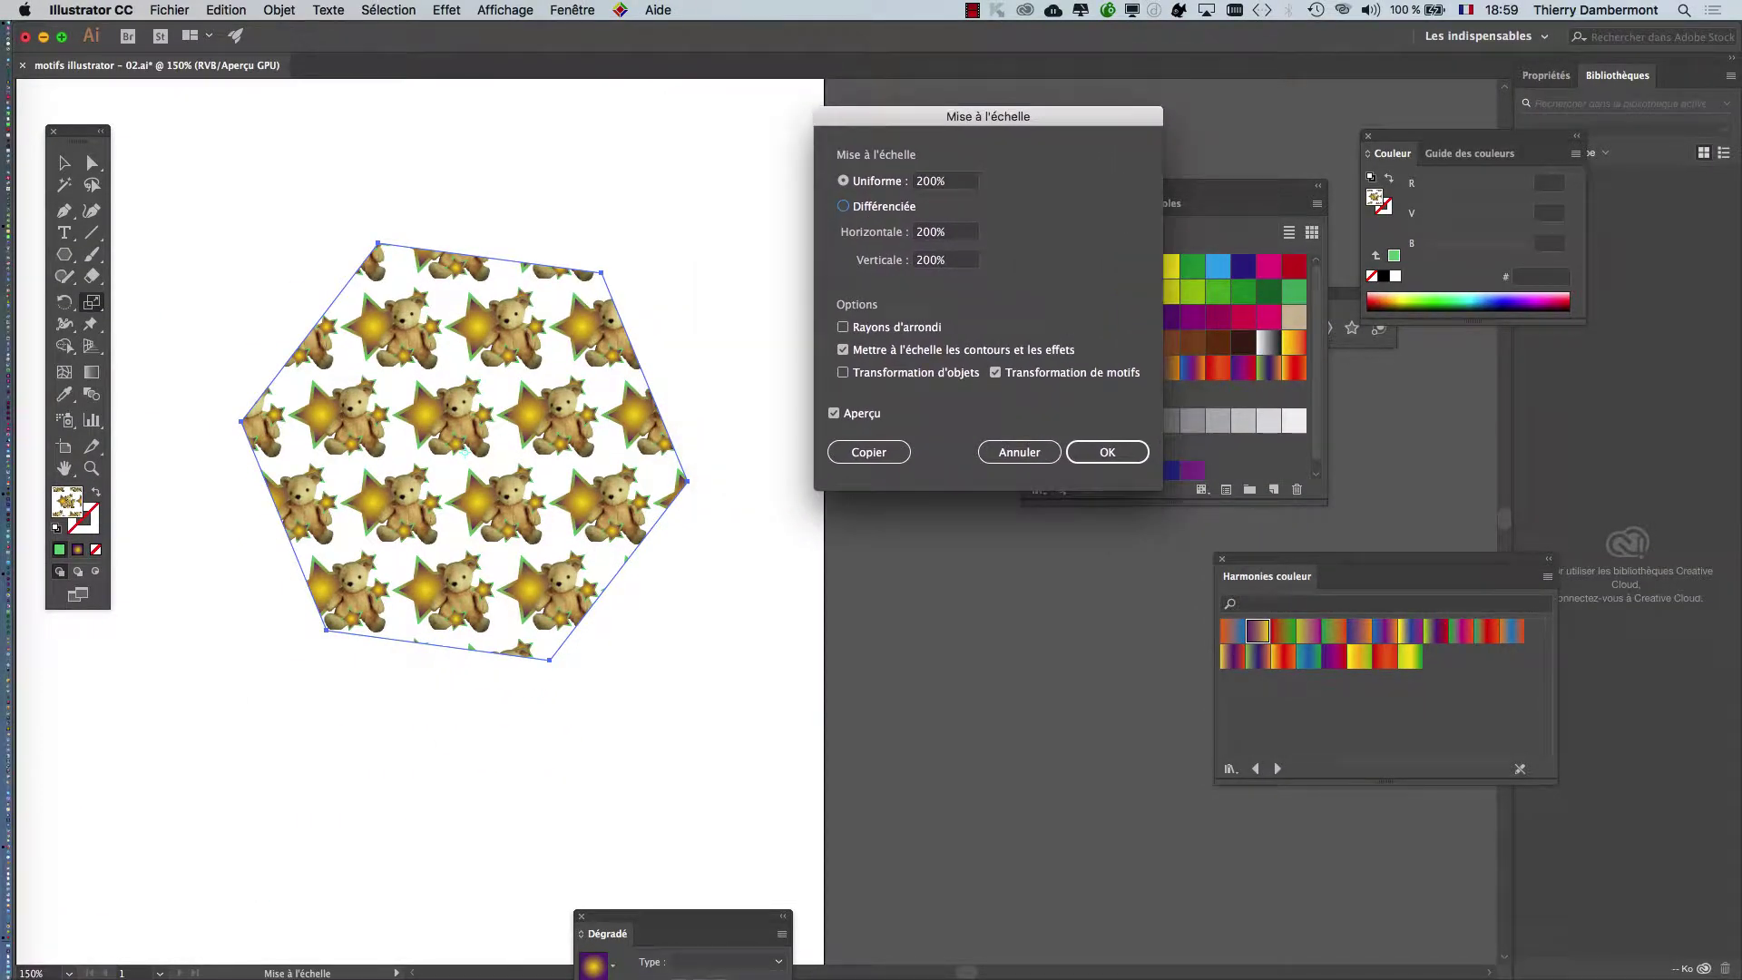
- Confirm the 200% pattern scale, zoom and pan to the hexagon, and expand the Dégradé panel
{"action": "left_click", "coordinate": [1107, 452]}
{"action": "key", "text": "super+plus"}
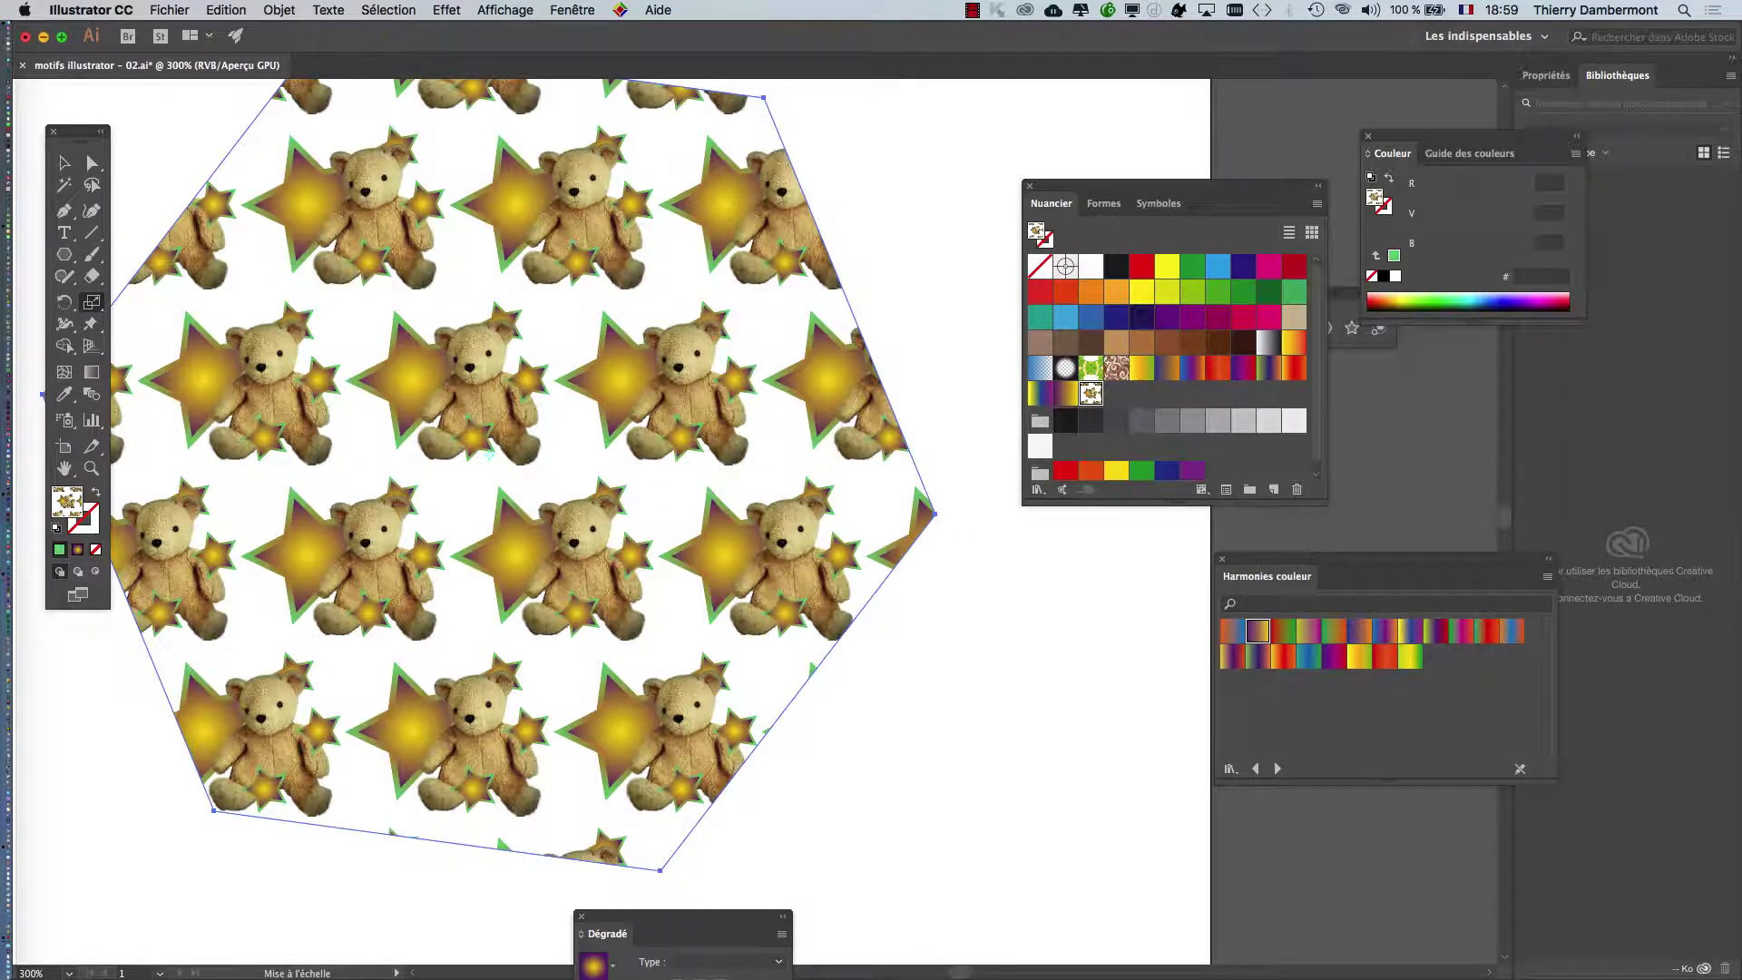
{"action": "left_click_drag", "start_coordinate": [488, 452], "coordinate": [604, 502]}
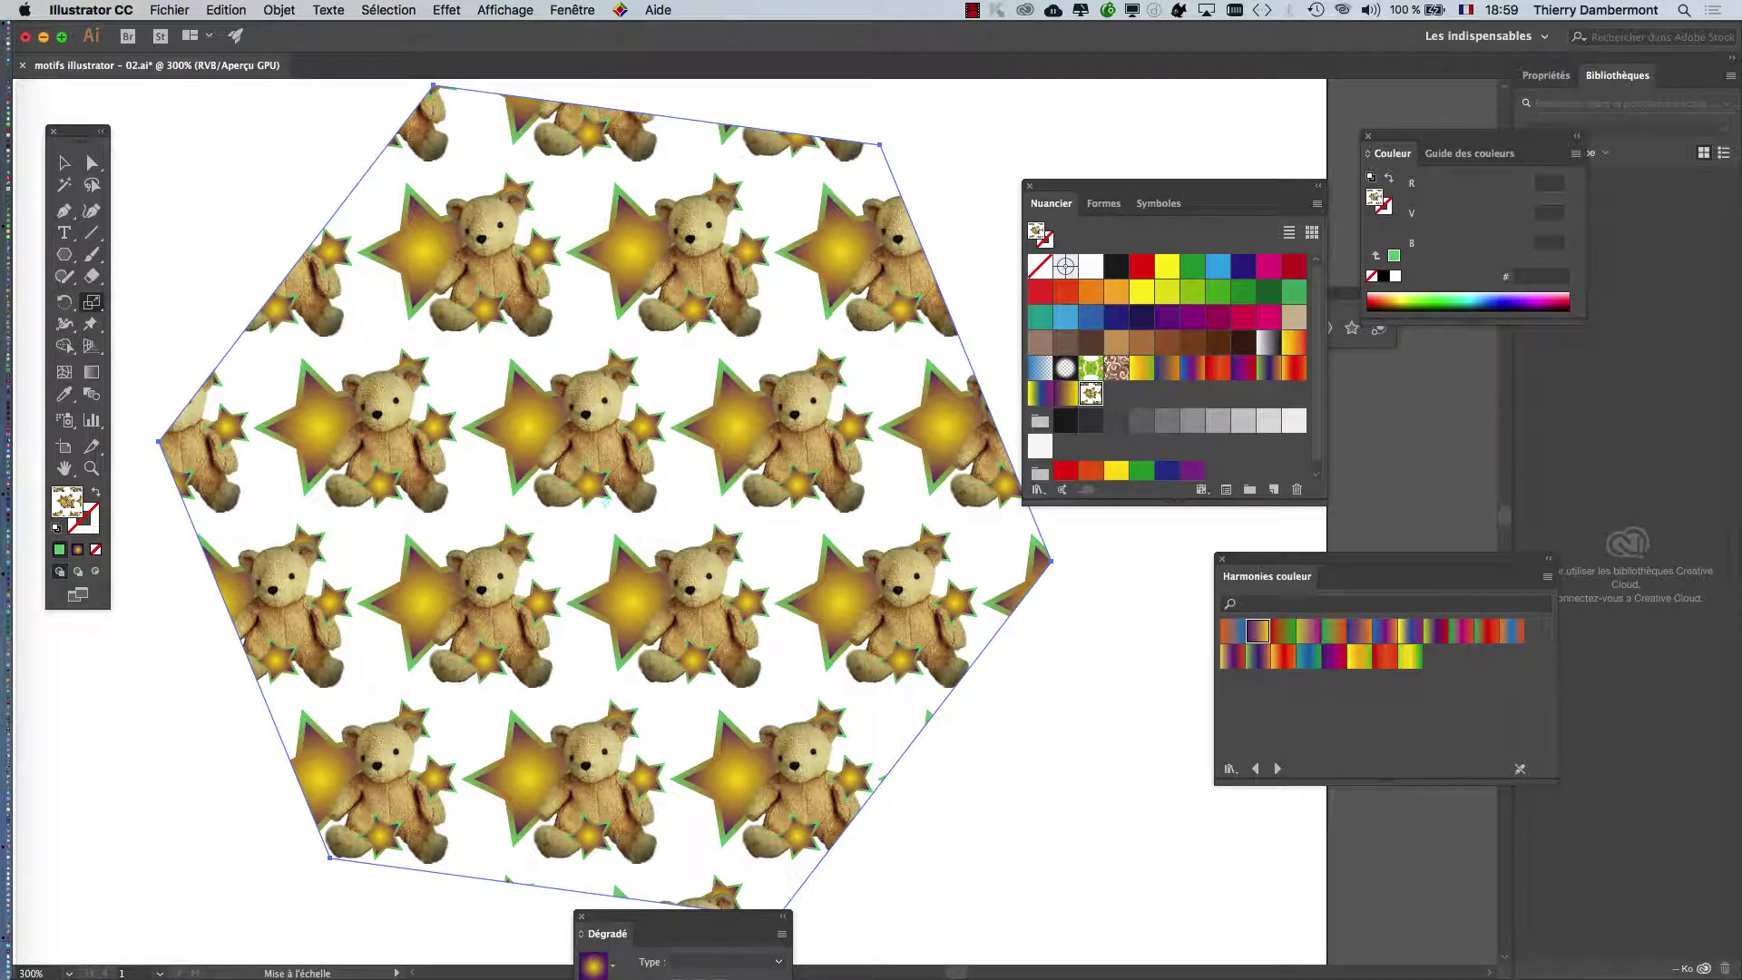
{"action": "left_click_drag", "start_coordinate": [626, 933], "coordinate": [1026, 743]}
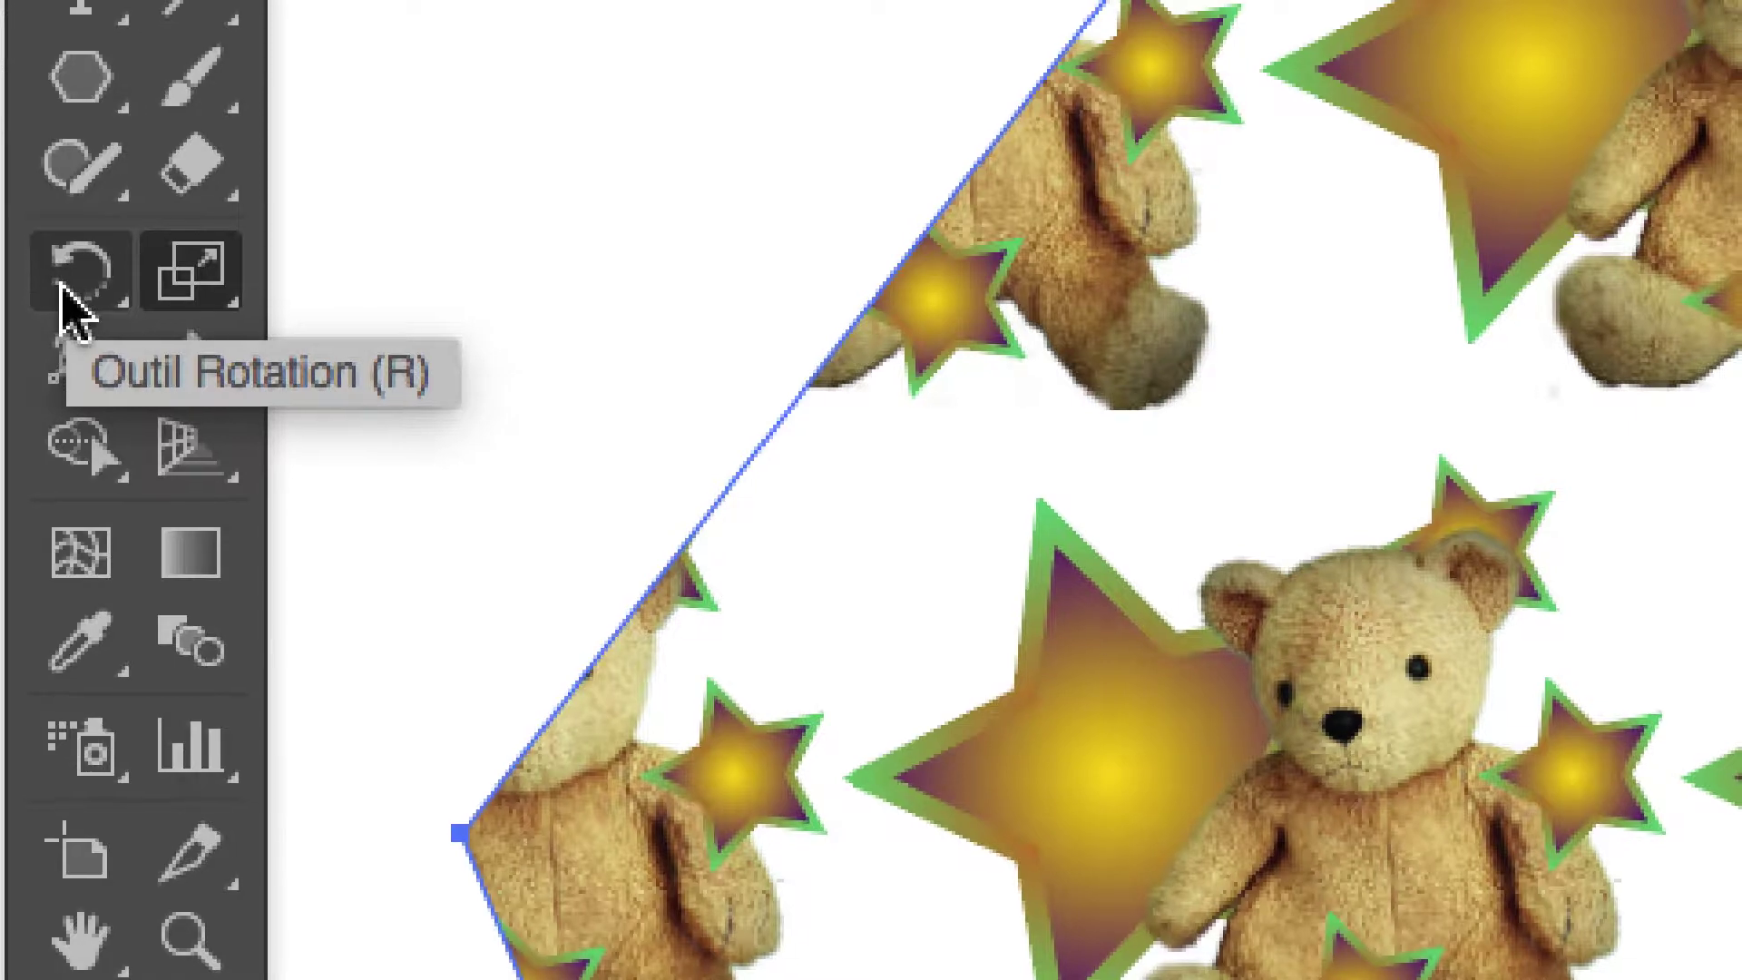
- Preview the pattern rotated about 28° in the Rotation dialog, patterns only
{"action": "double_click", "coordinate": [61, 289]}
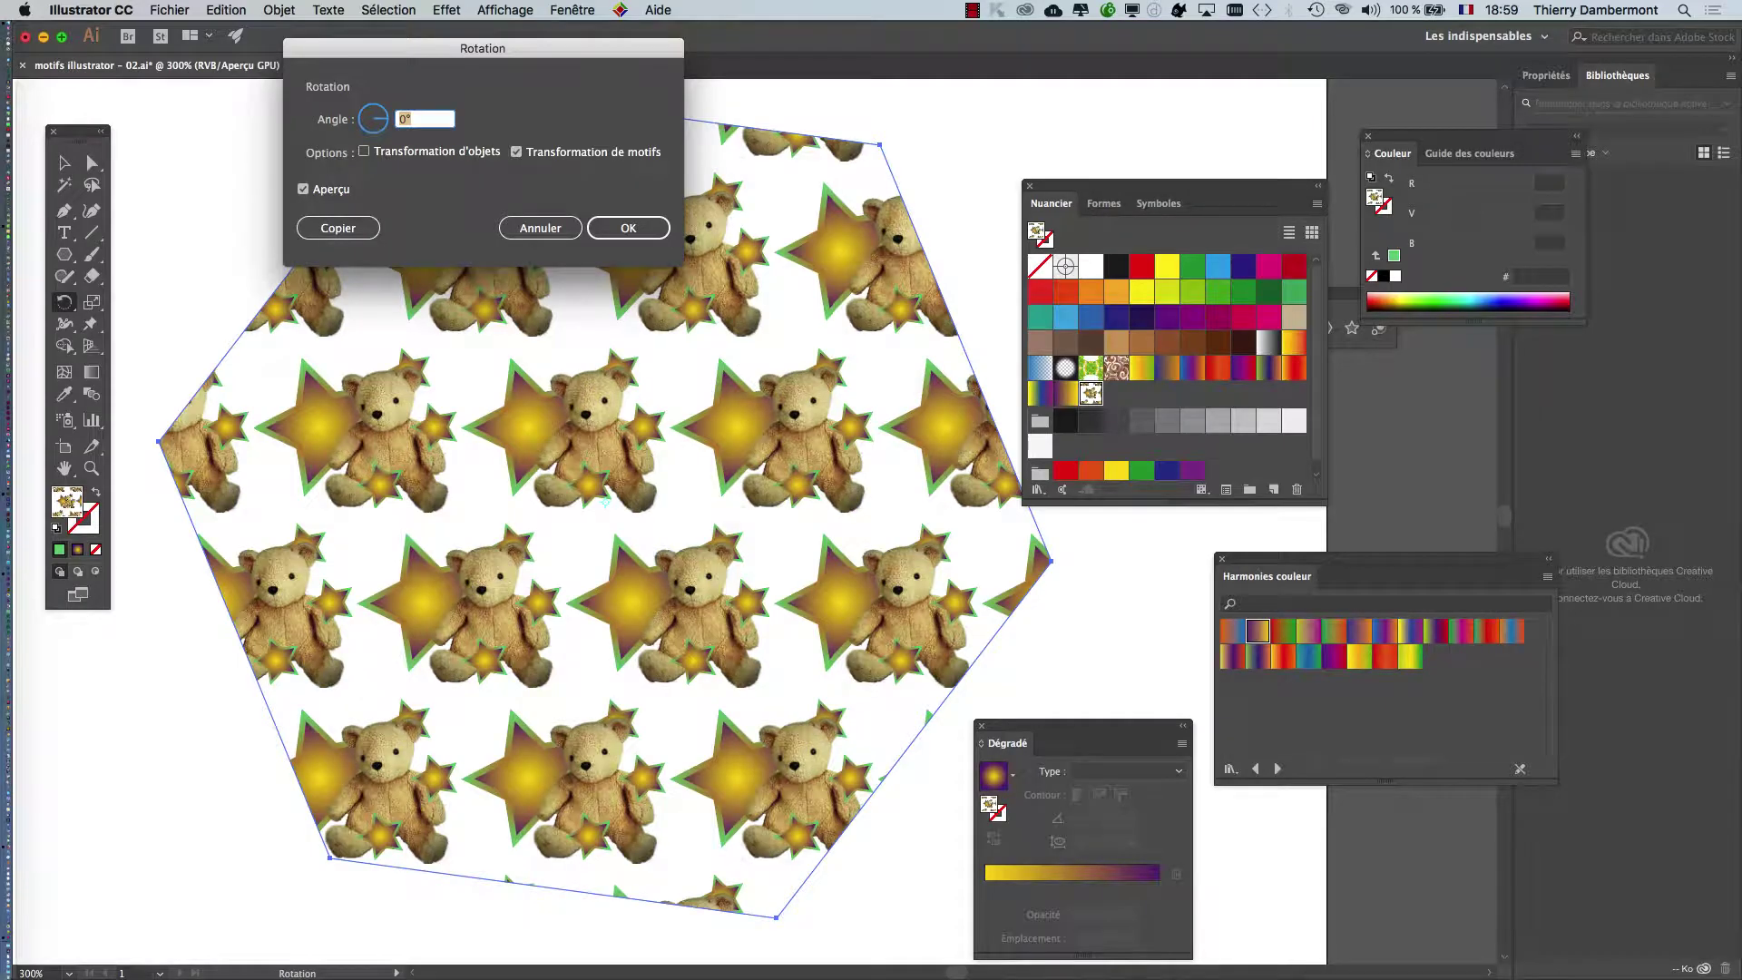
{"action": "left_click_drag", "start_coordinate": [483, 48], "coordinate": [883, 148]}
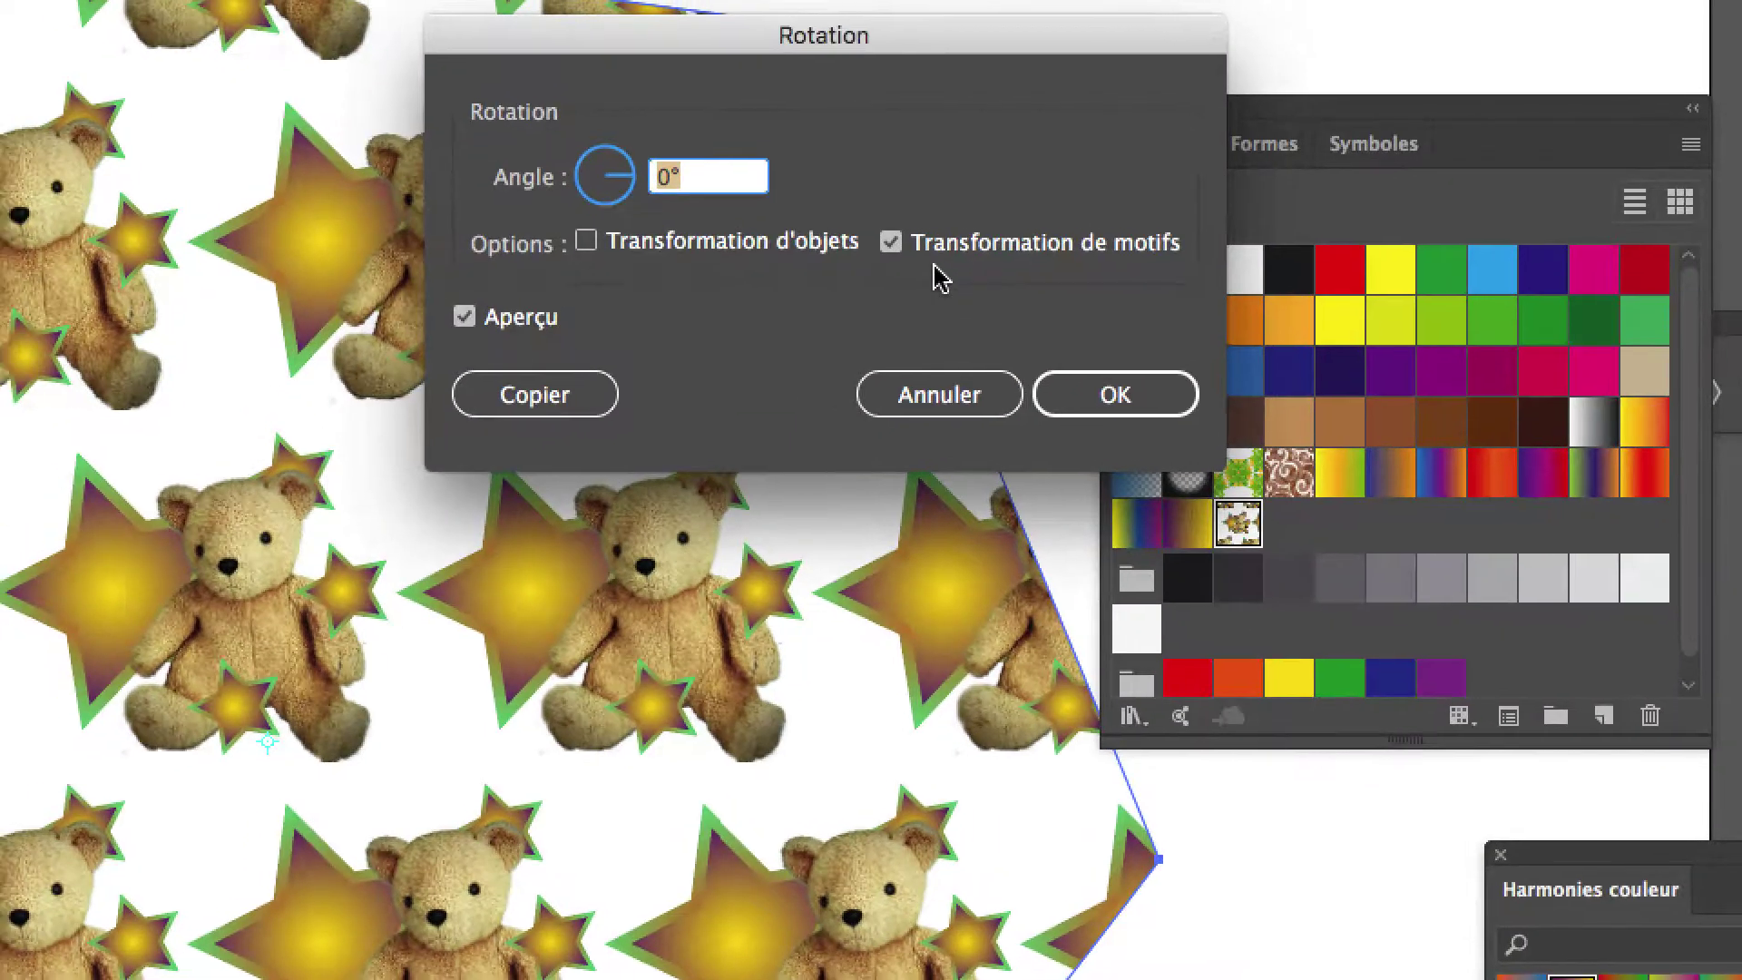
{"action": "left_click", "coordinate": [624, 166]}
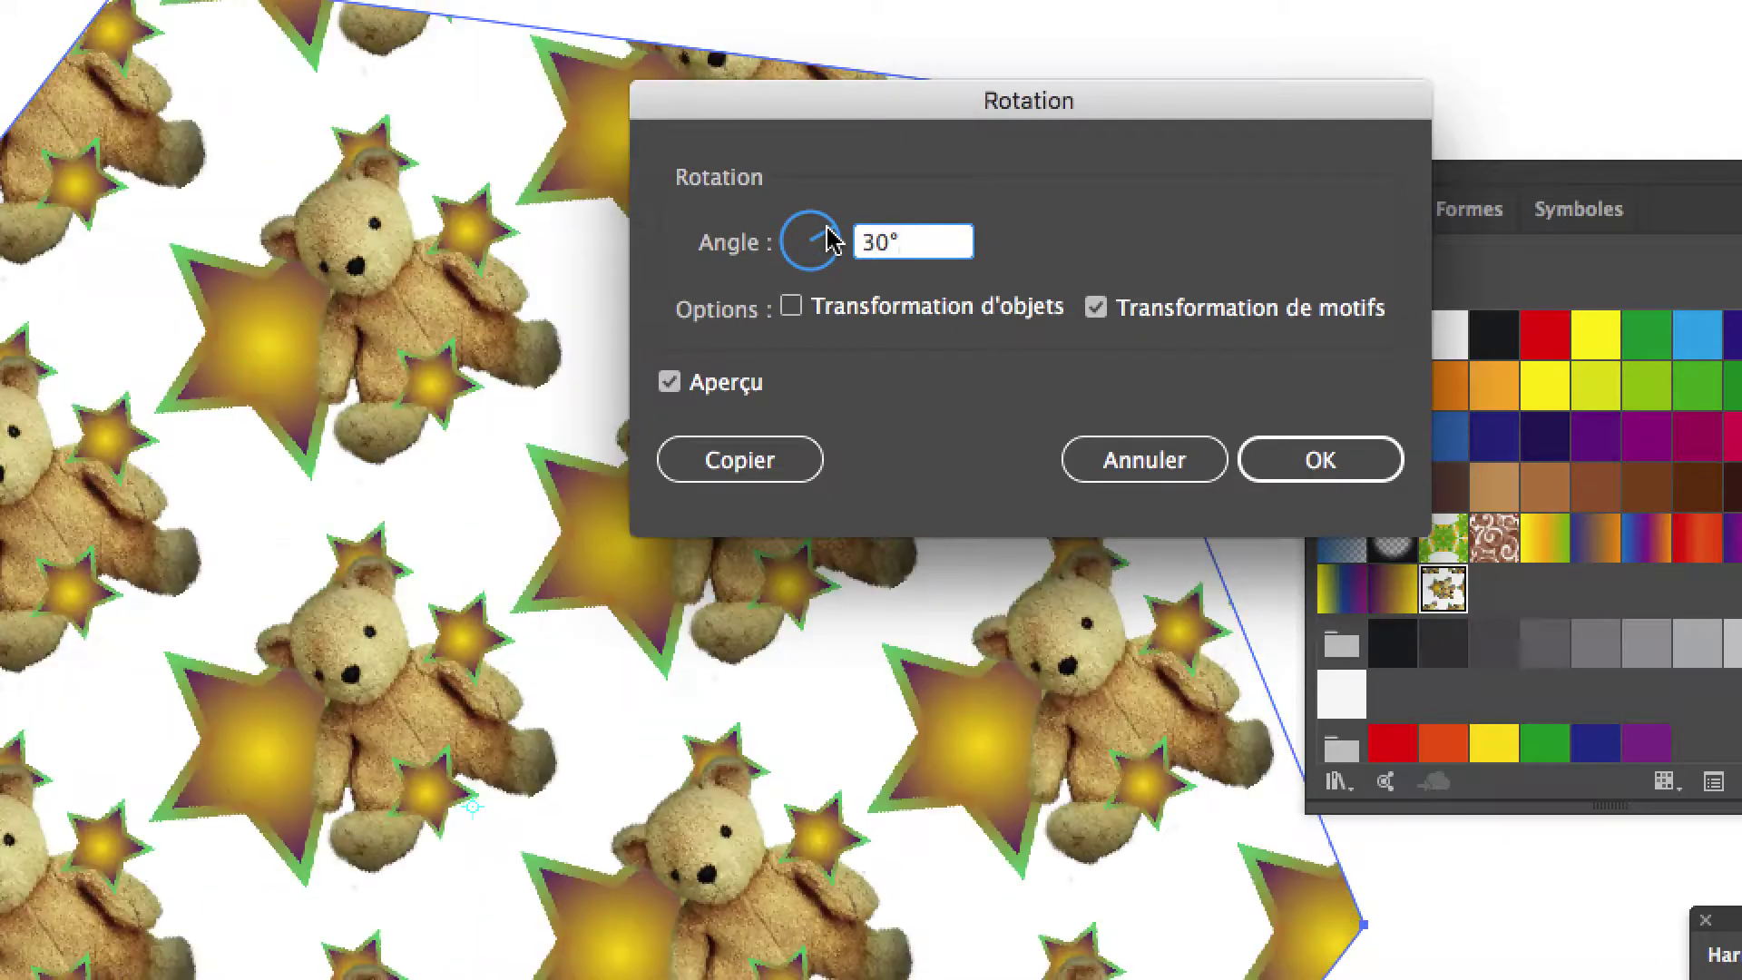
{"action": "left_click_drag", "start_coordinate": [827, 241], "coordinate": [833, 234]}
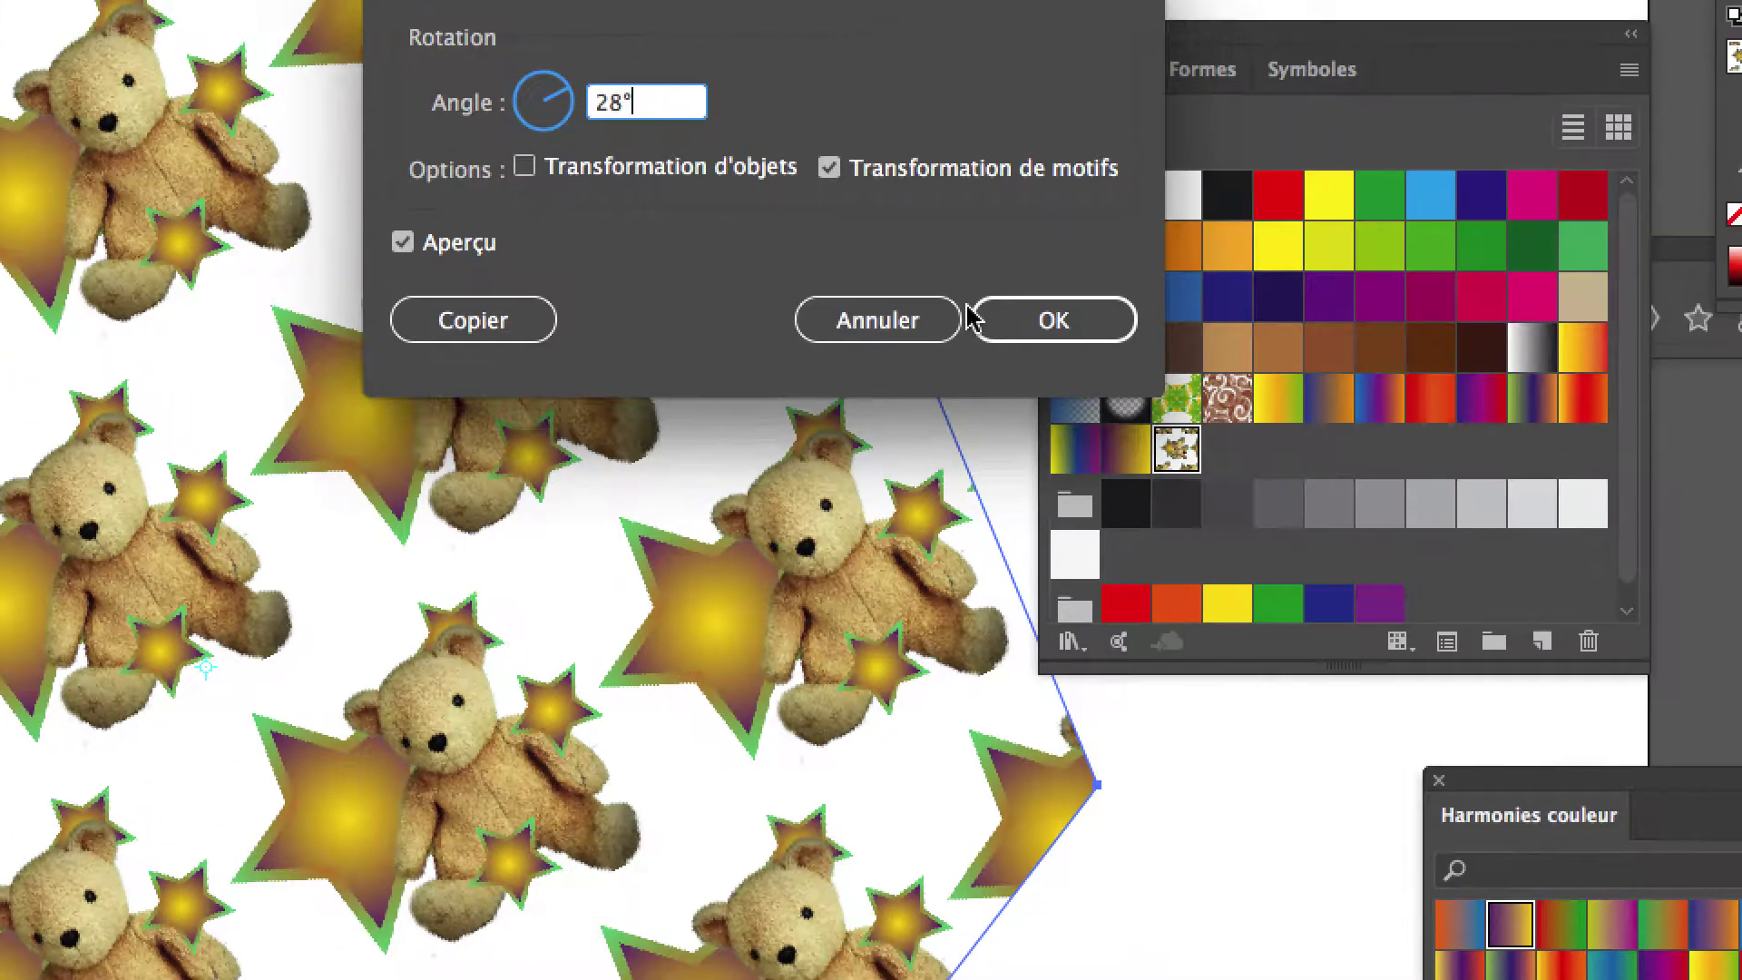
- Apply the 28° pattern rotation, pan over the hexagon, and return to the Selection tool
{"action": "left_click", "coordinate": [980, 318]}
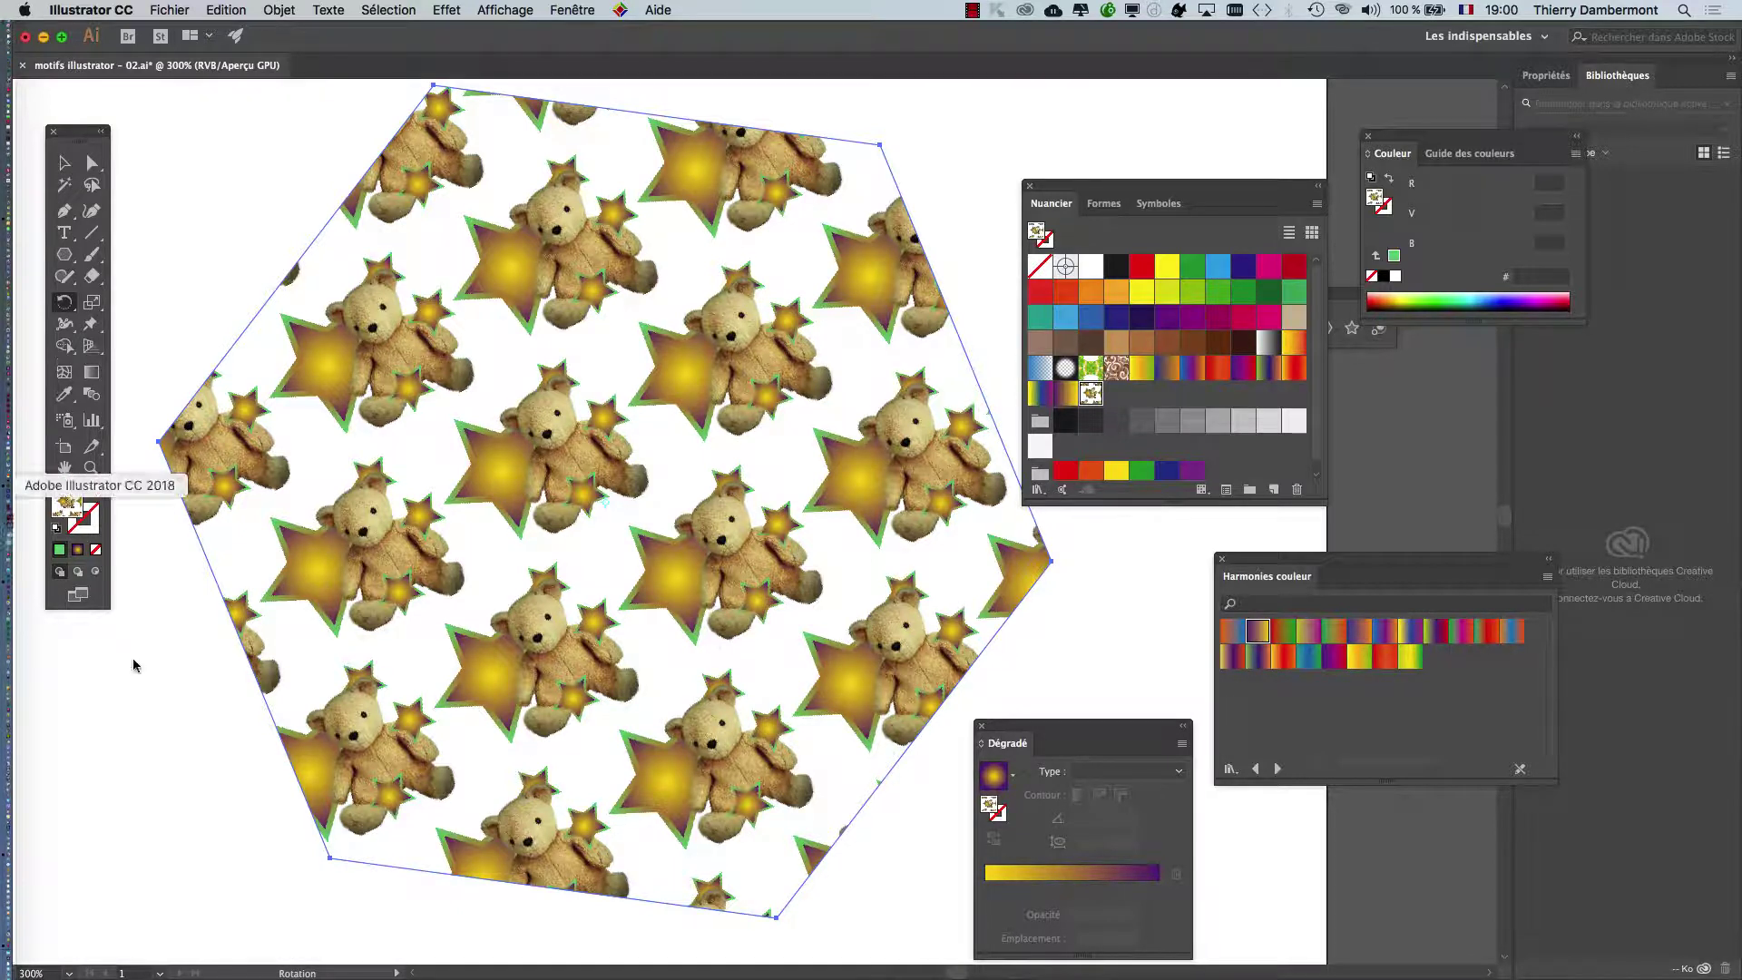
{"action": "left_click_drag", "start_coordinate": [469, 266], "coordinate": [472, 277]}
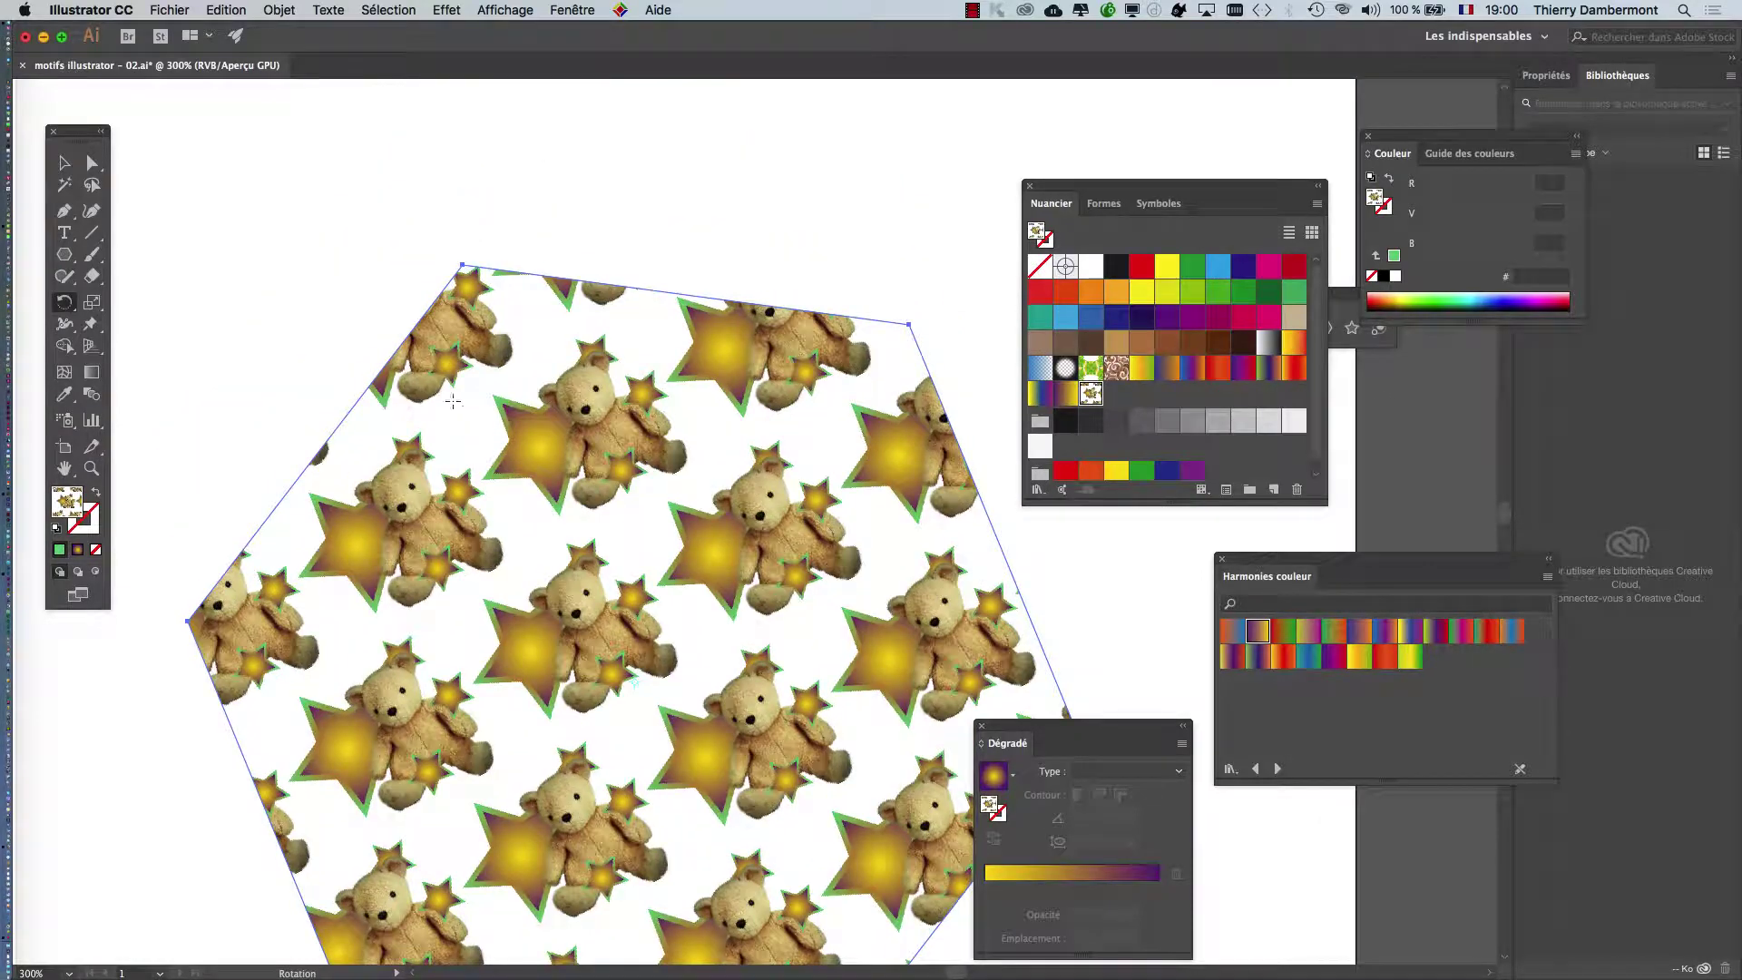
{"action": "left_click_drag", "start_coordinate": [444, 363], "coordinate": [444, 350]}
{"action": "left_click", "coordinate": [65, 167]}
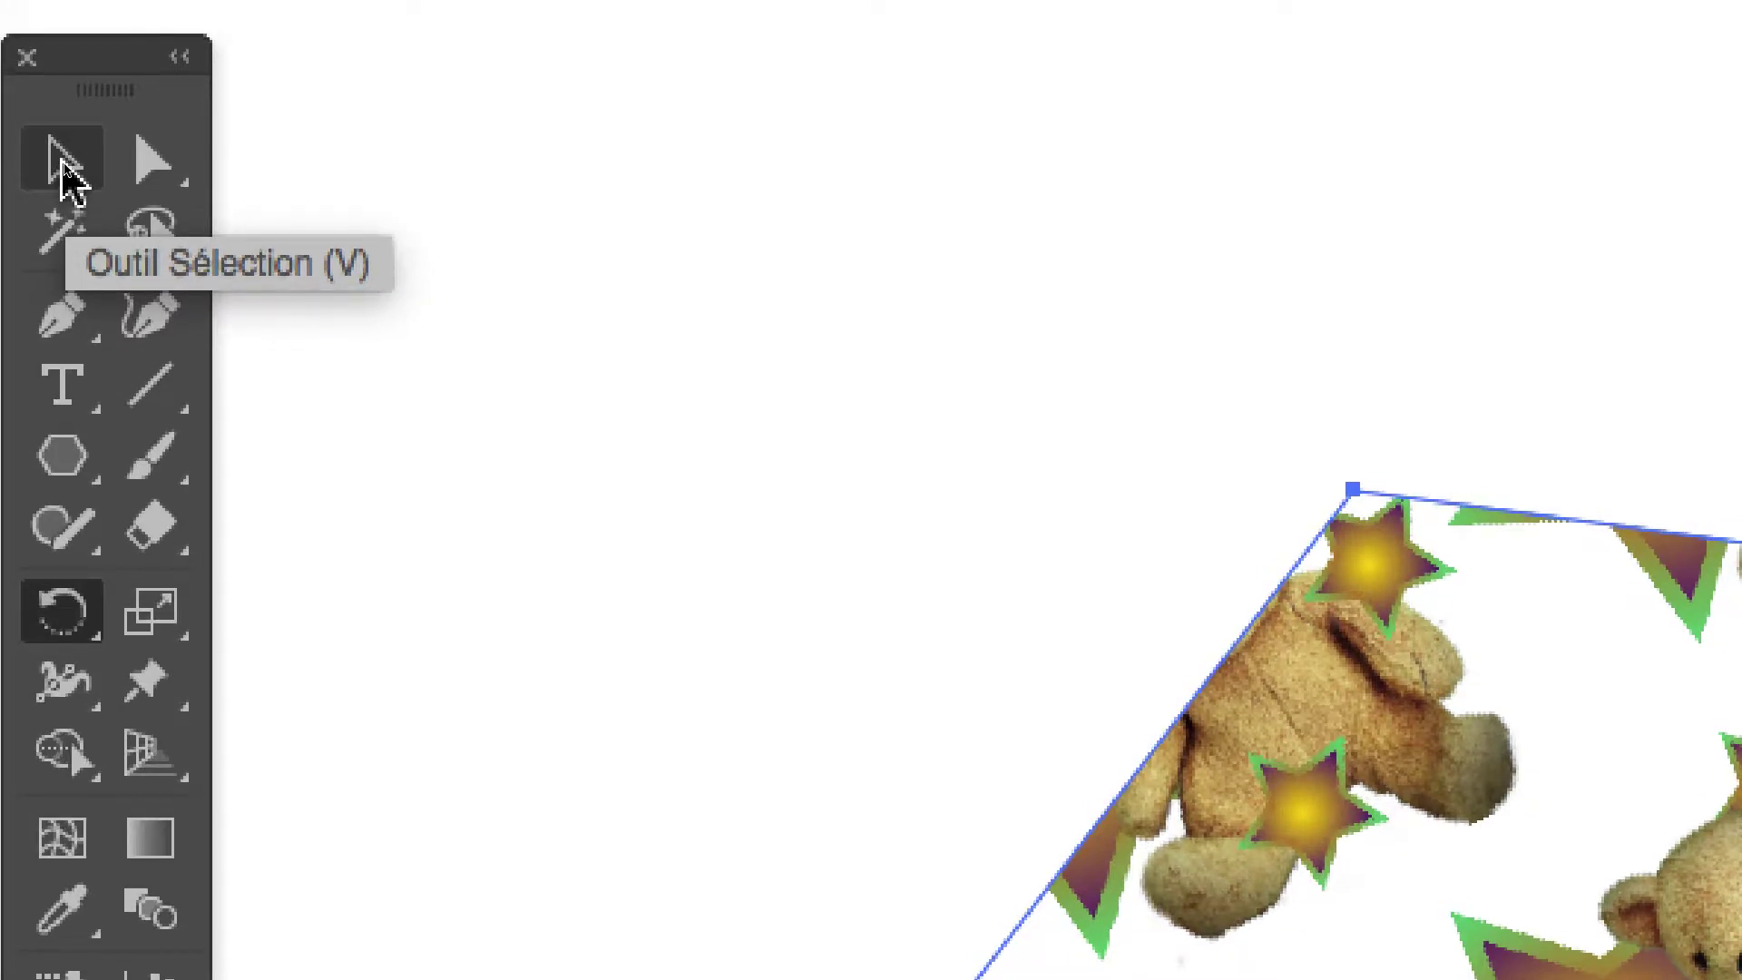
- Open the Déplacement dialog and cancel it without offsetting the pattern
{"action": "double_click", "coordinate": [64, 165]}
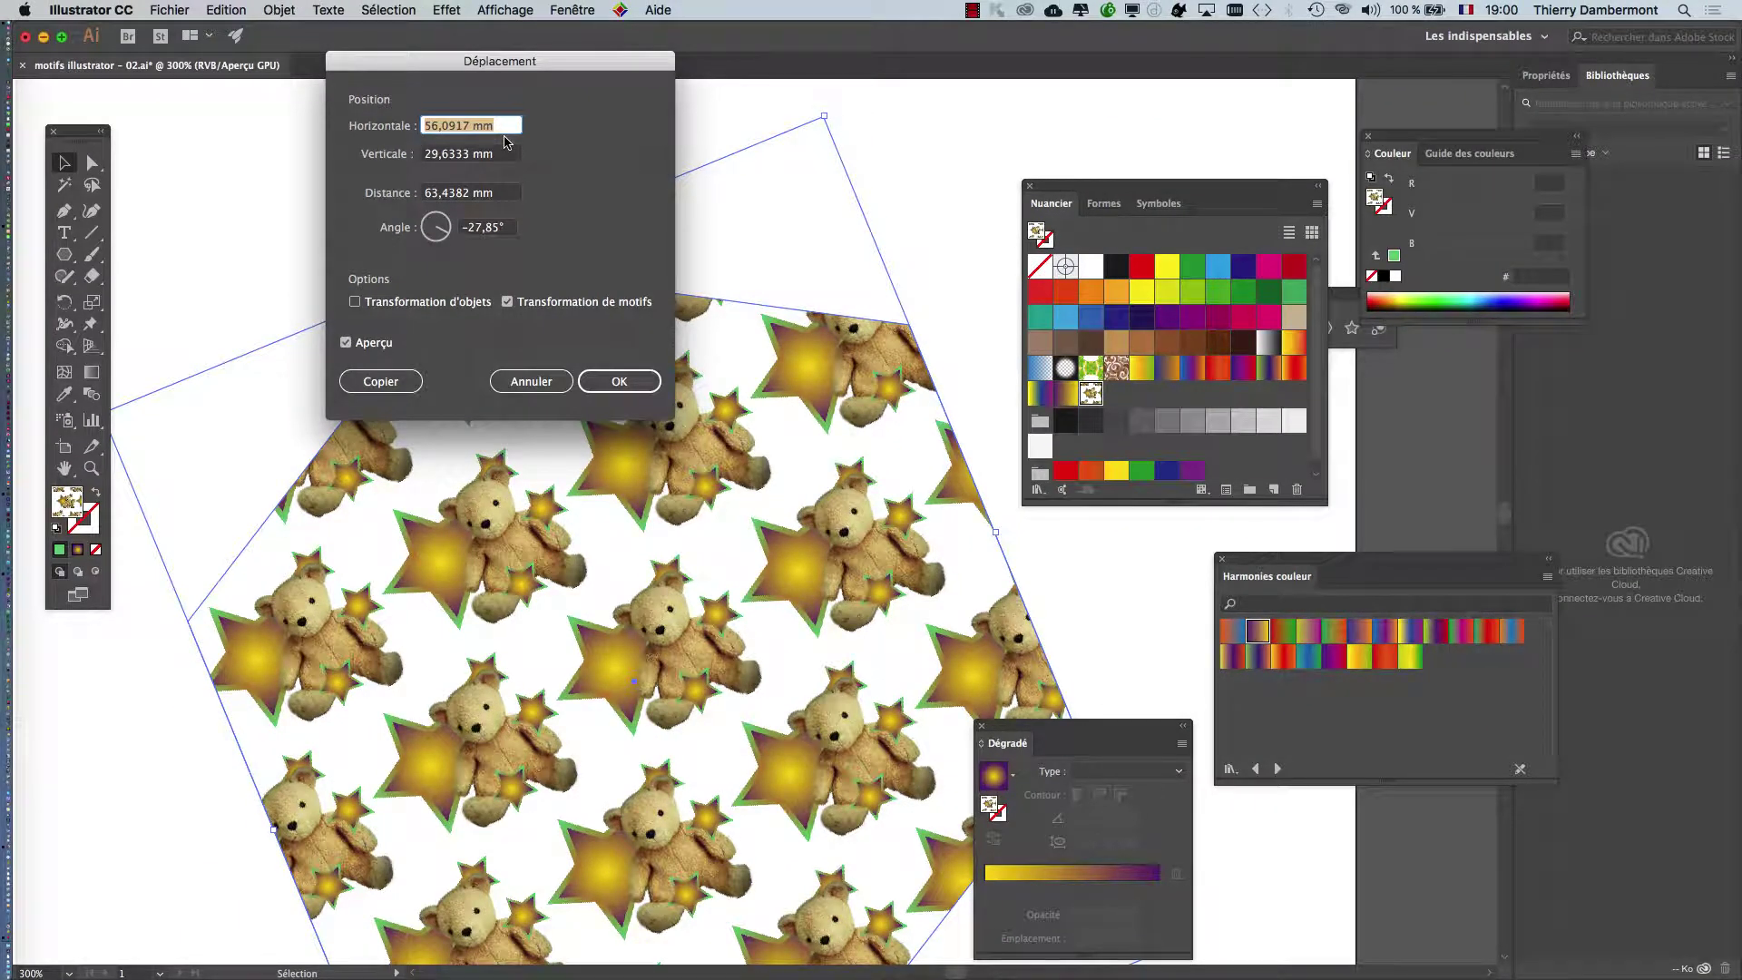
{"action": "left_click", "coordinate": [535, 381]}
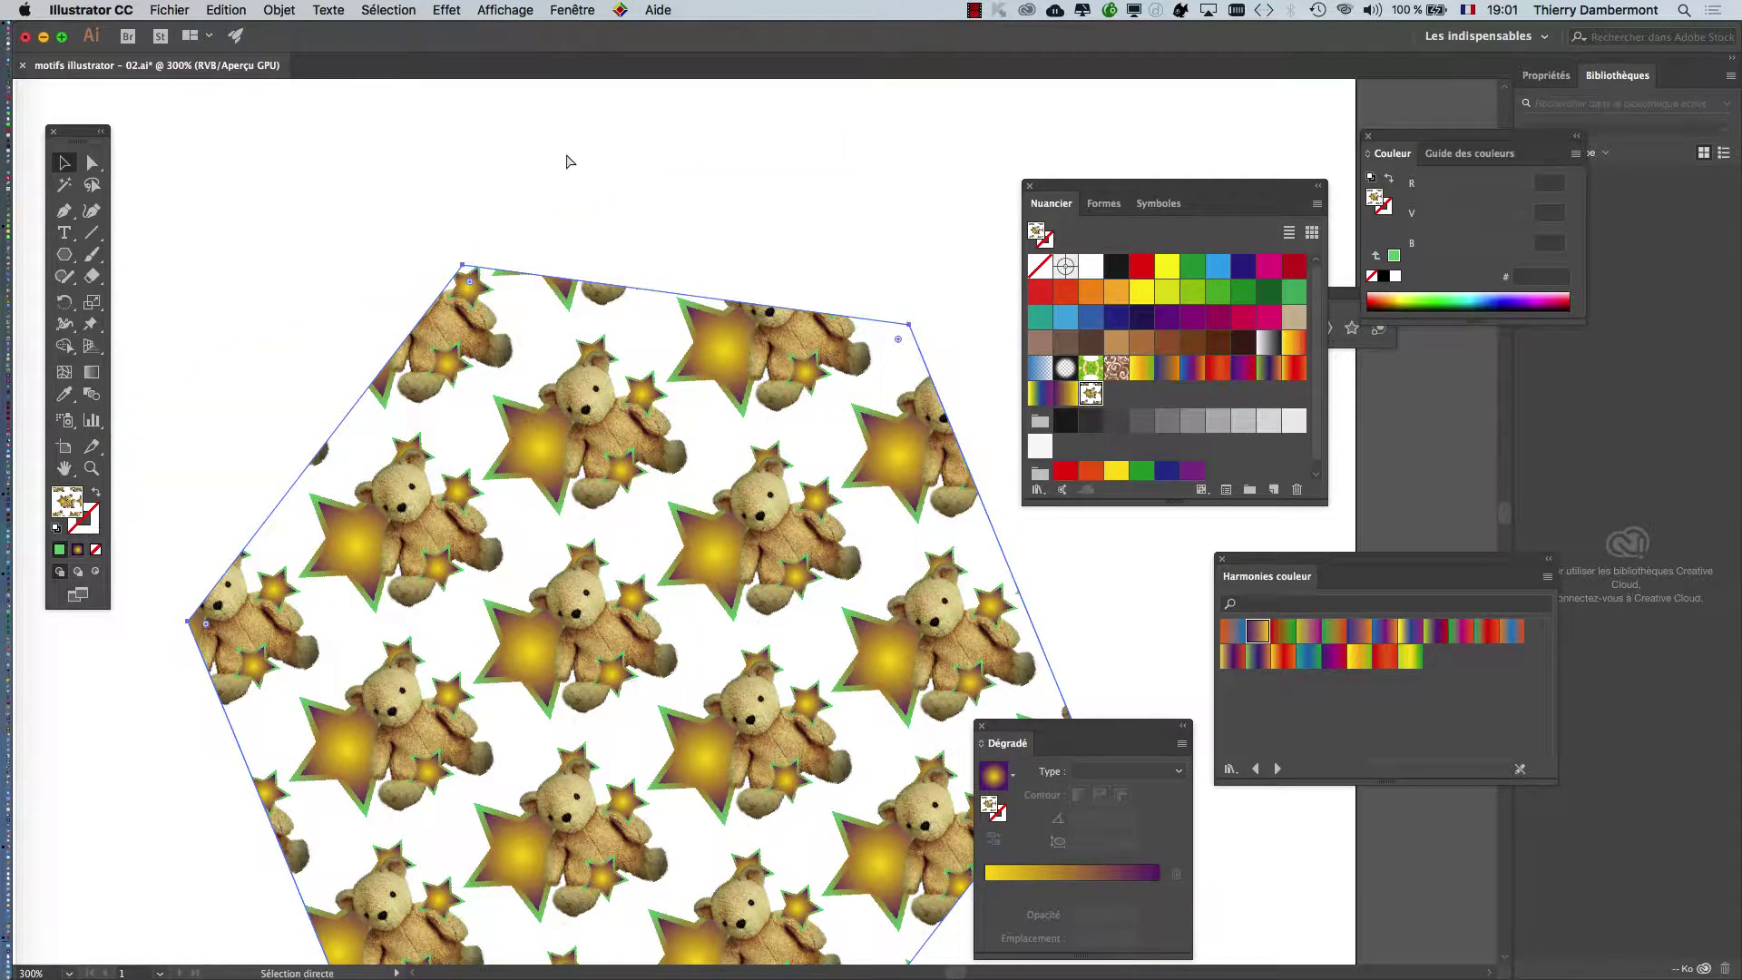
- Show rulers and zoom out to view the whole page around the hexagon
{"action": "key", "text": "super+r"}
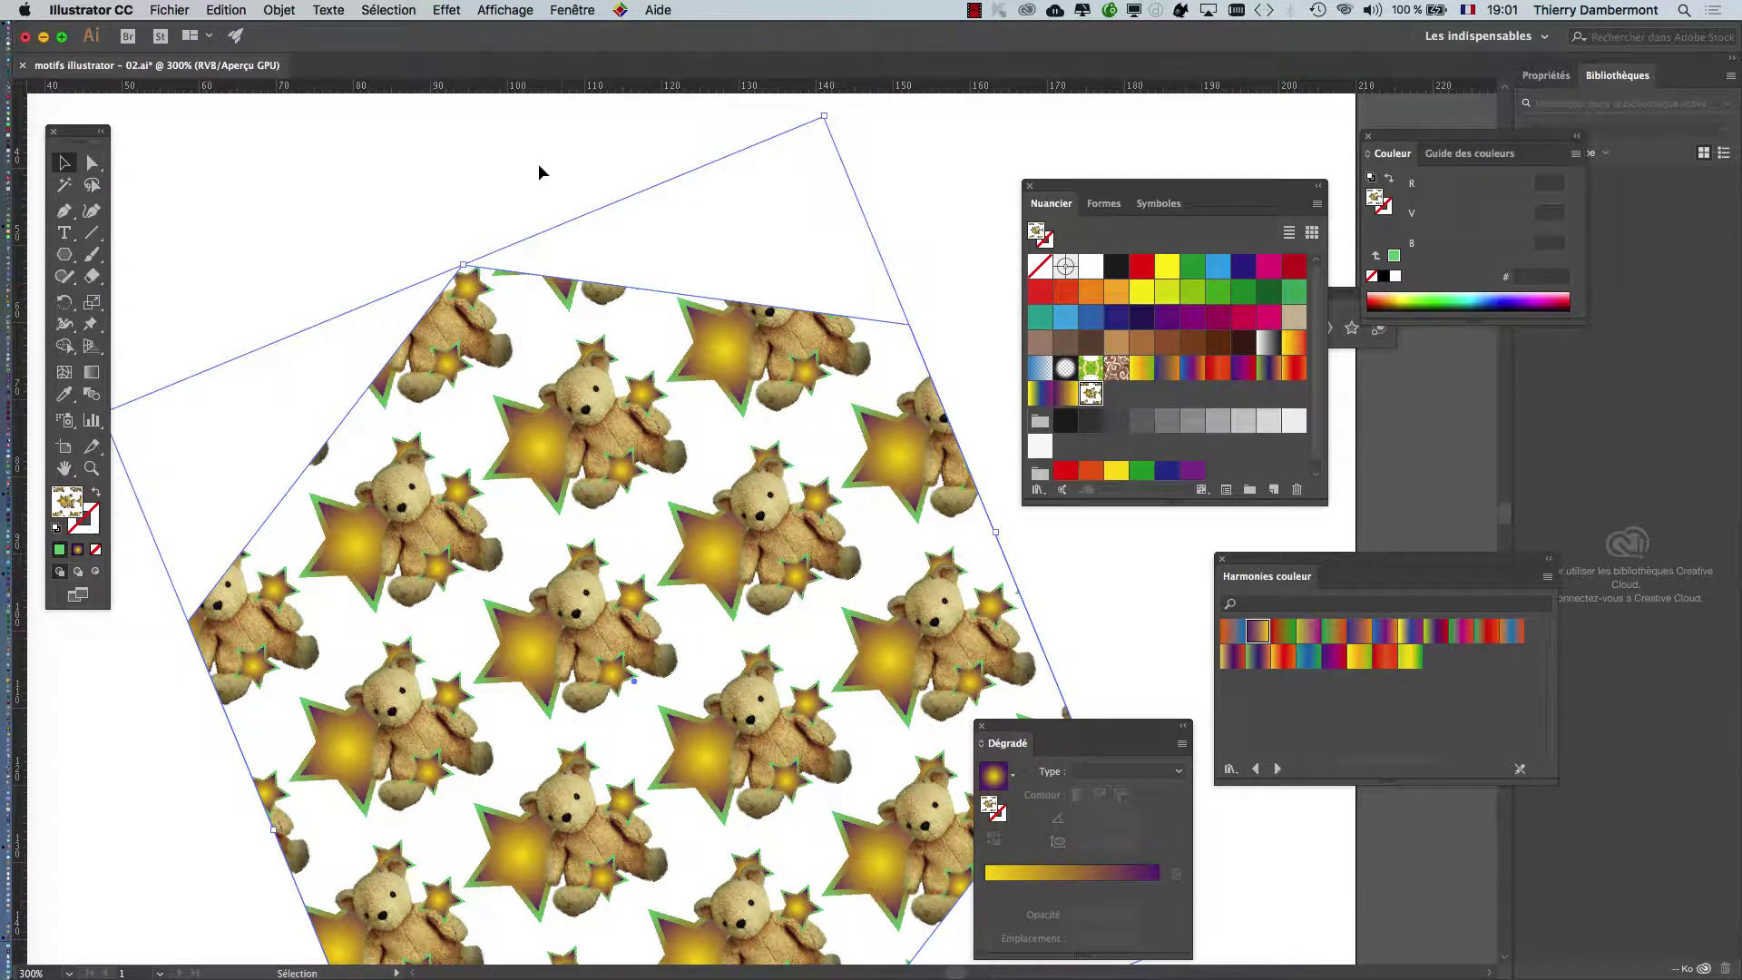
{"action": "key", "text": "super+minus"}
{"action": "key", "text": "super+minus"}
{"action": "key", "text": "super+minus"}
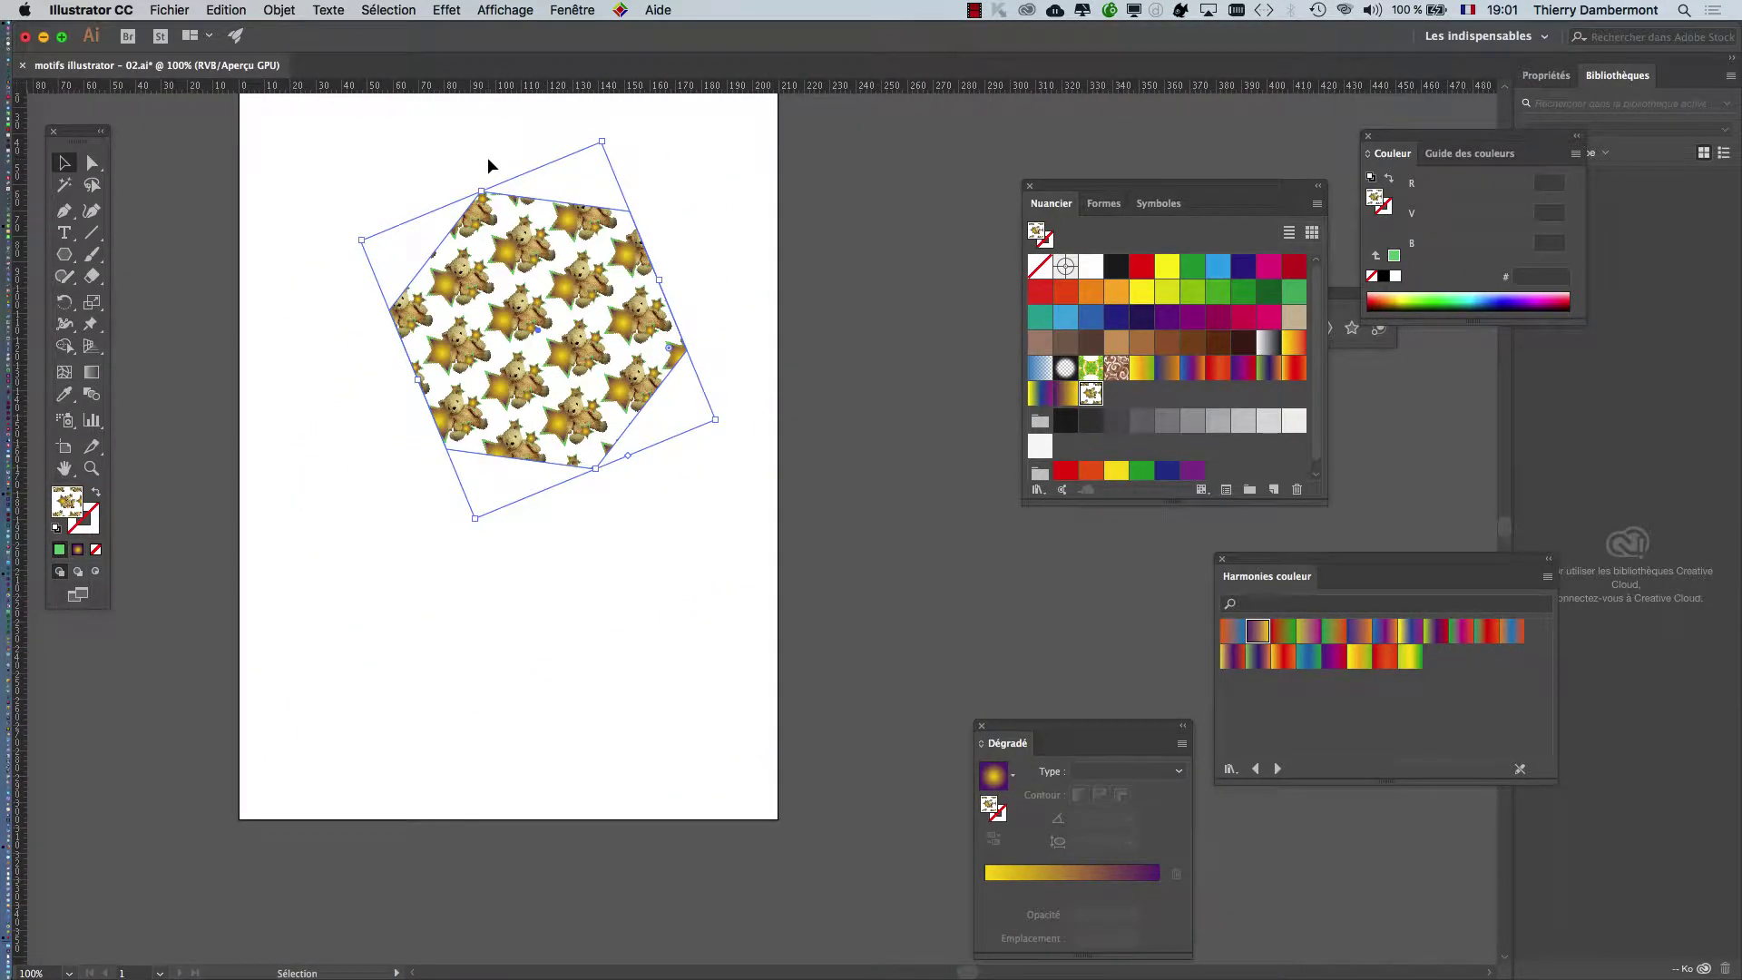
{"action": "scroll", "coordinate": [435, 190], "scroll_direction": "up", "scroll_amount": 3}
{"action": "scroll", "coordinate": [435, 191], "scroll_direction": "left", "scroll_amount": 2}
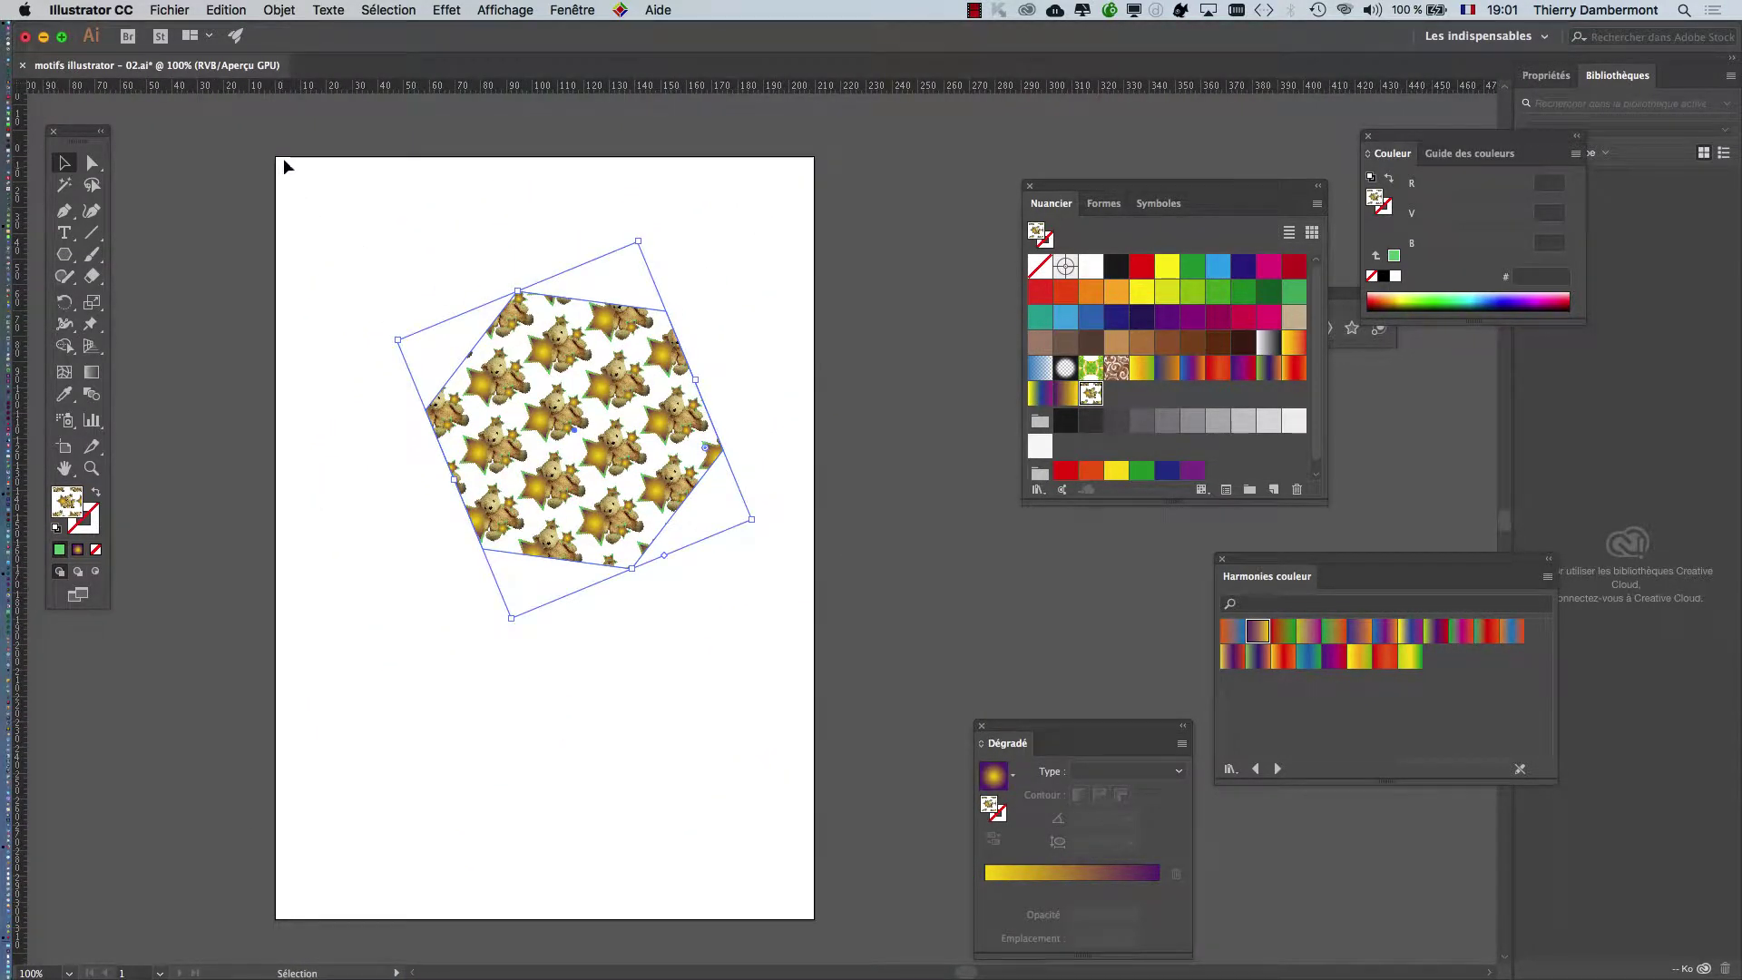
- Undo and redo the hexagon's rotation to compare, moving the tool palette to the right
{"action": "key", "text": "super+z"}
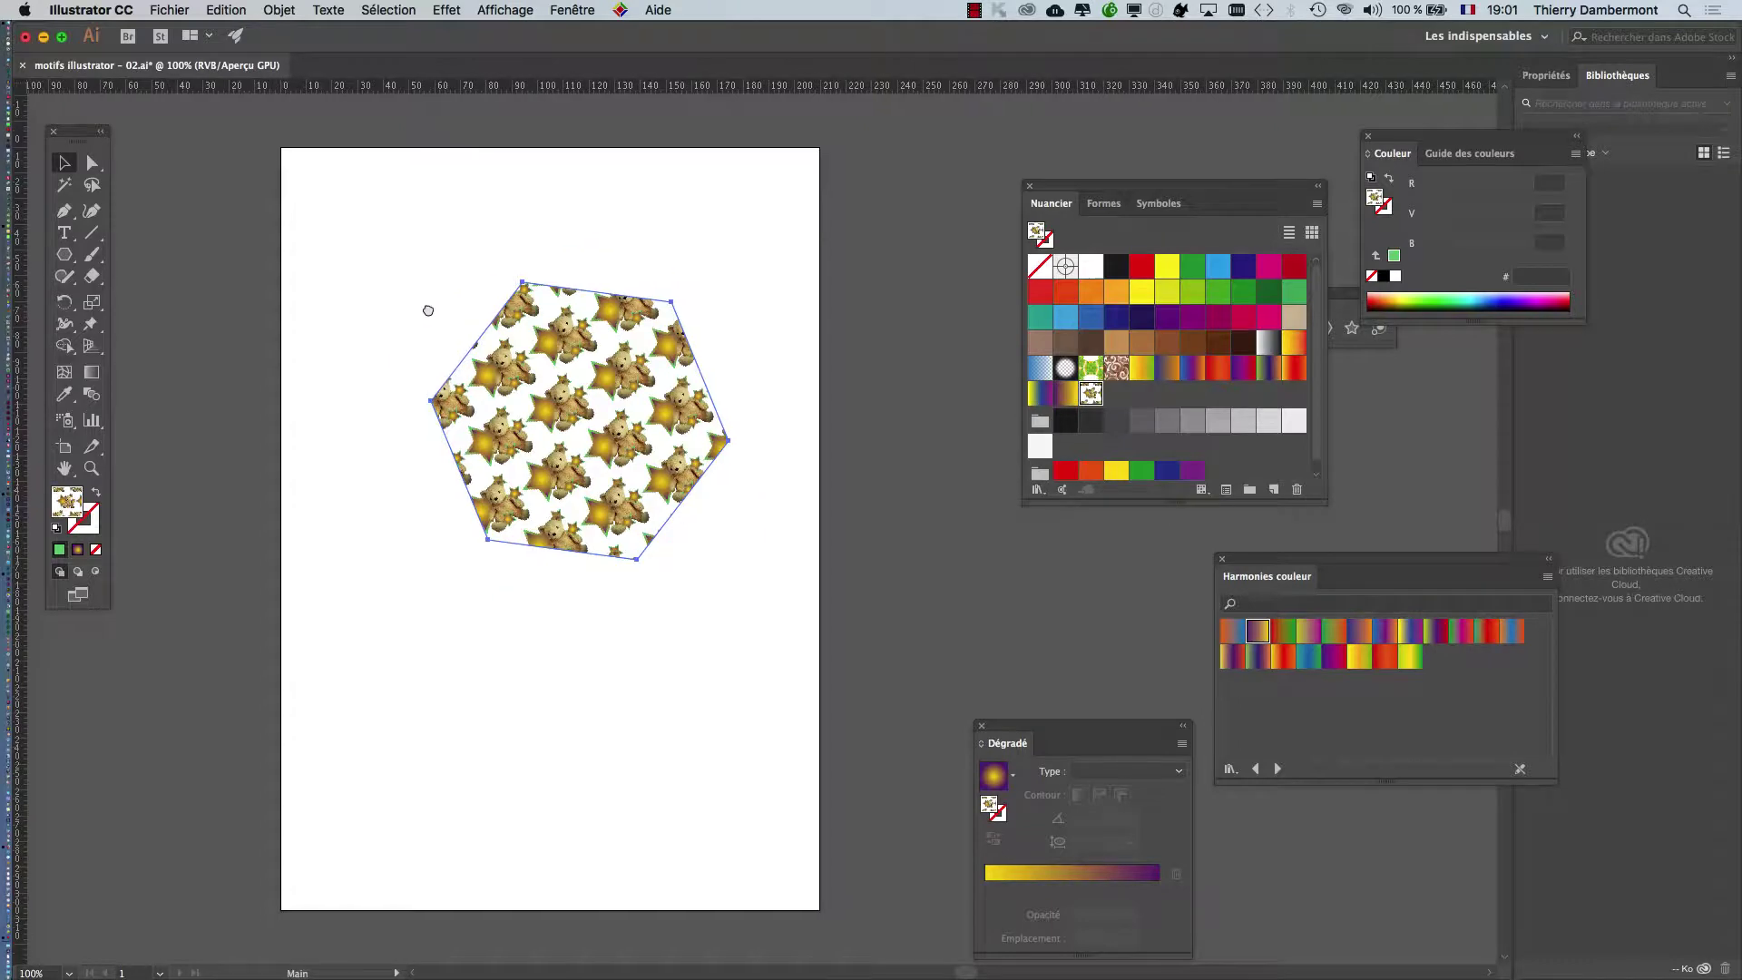
{"action": "key", "text": "super+shift+z"}
{"action": "left_click_drag", "start_coordinate": [71, 132], "coordinate": [105, 217]}
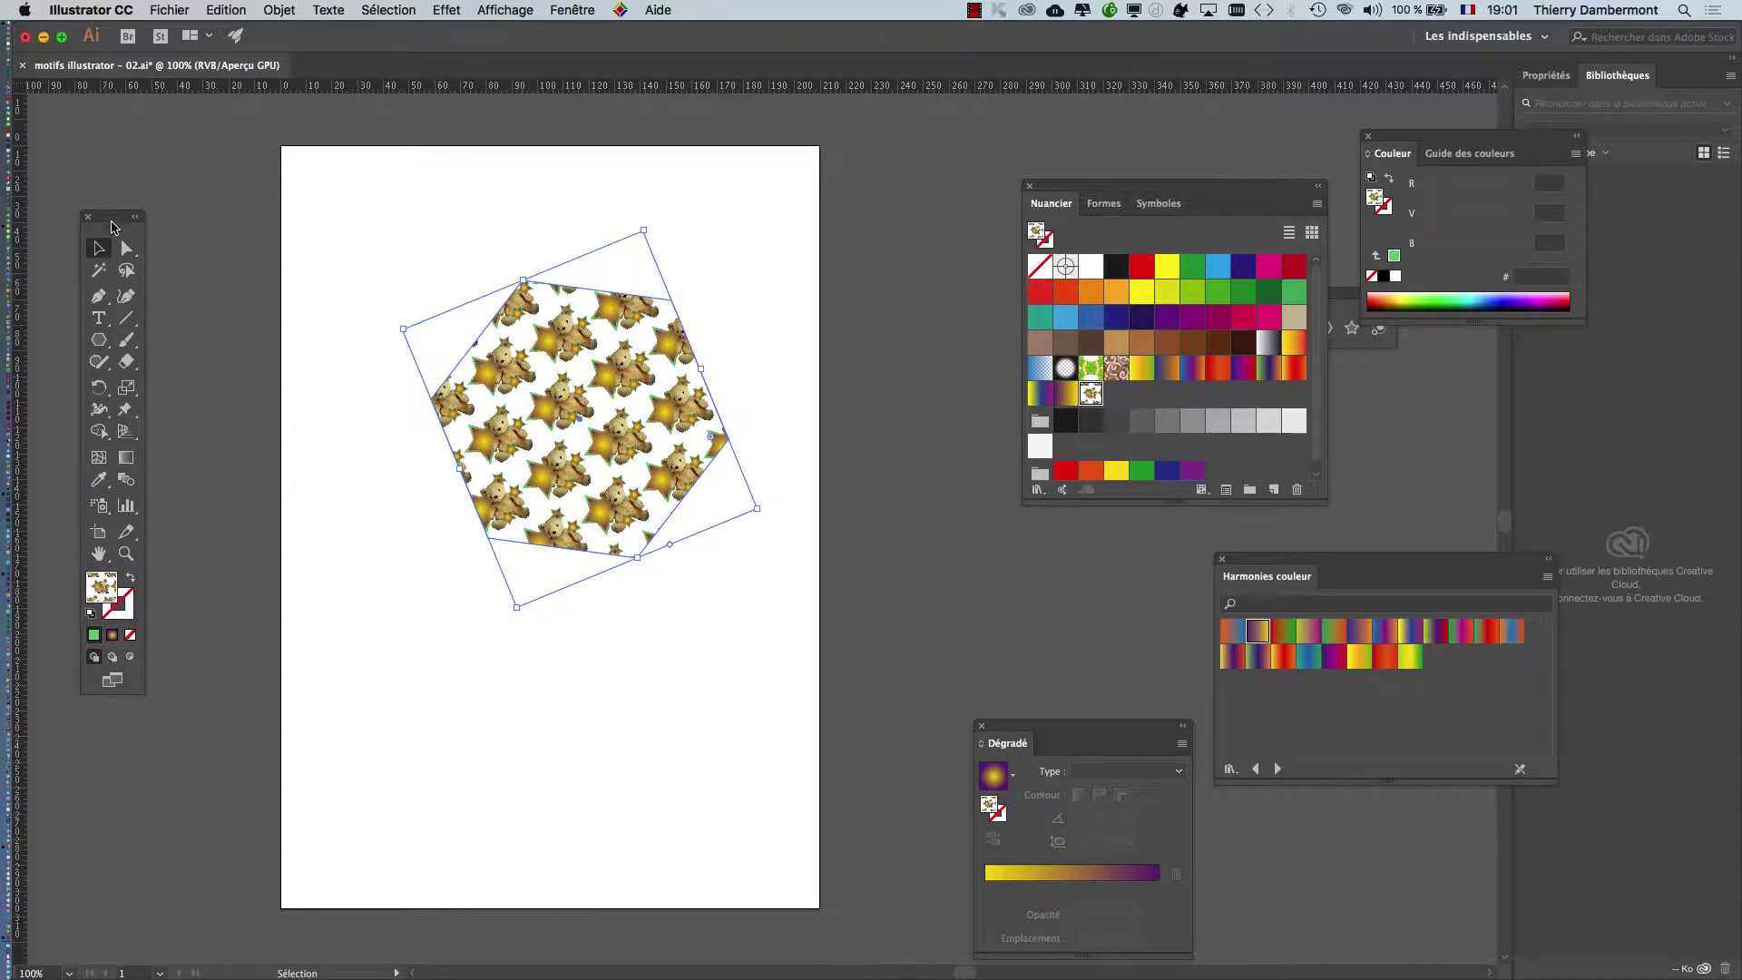
{"action": "key", "text": "super+z"}
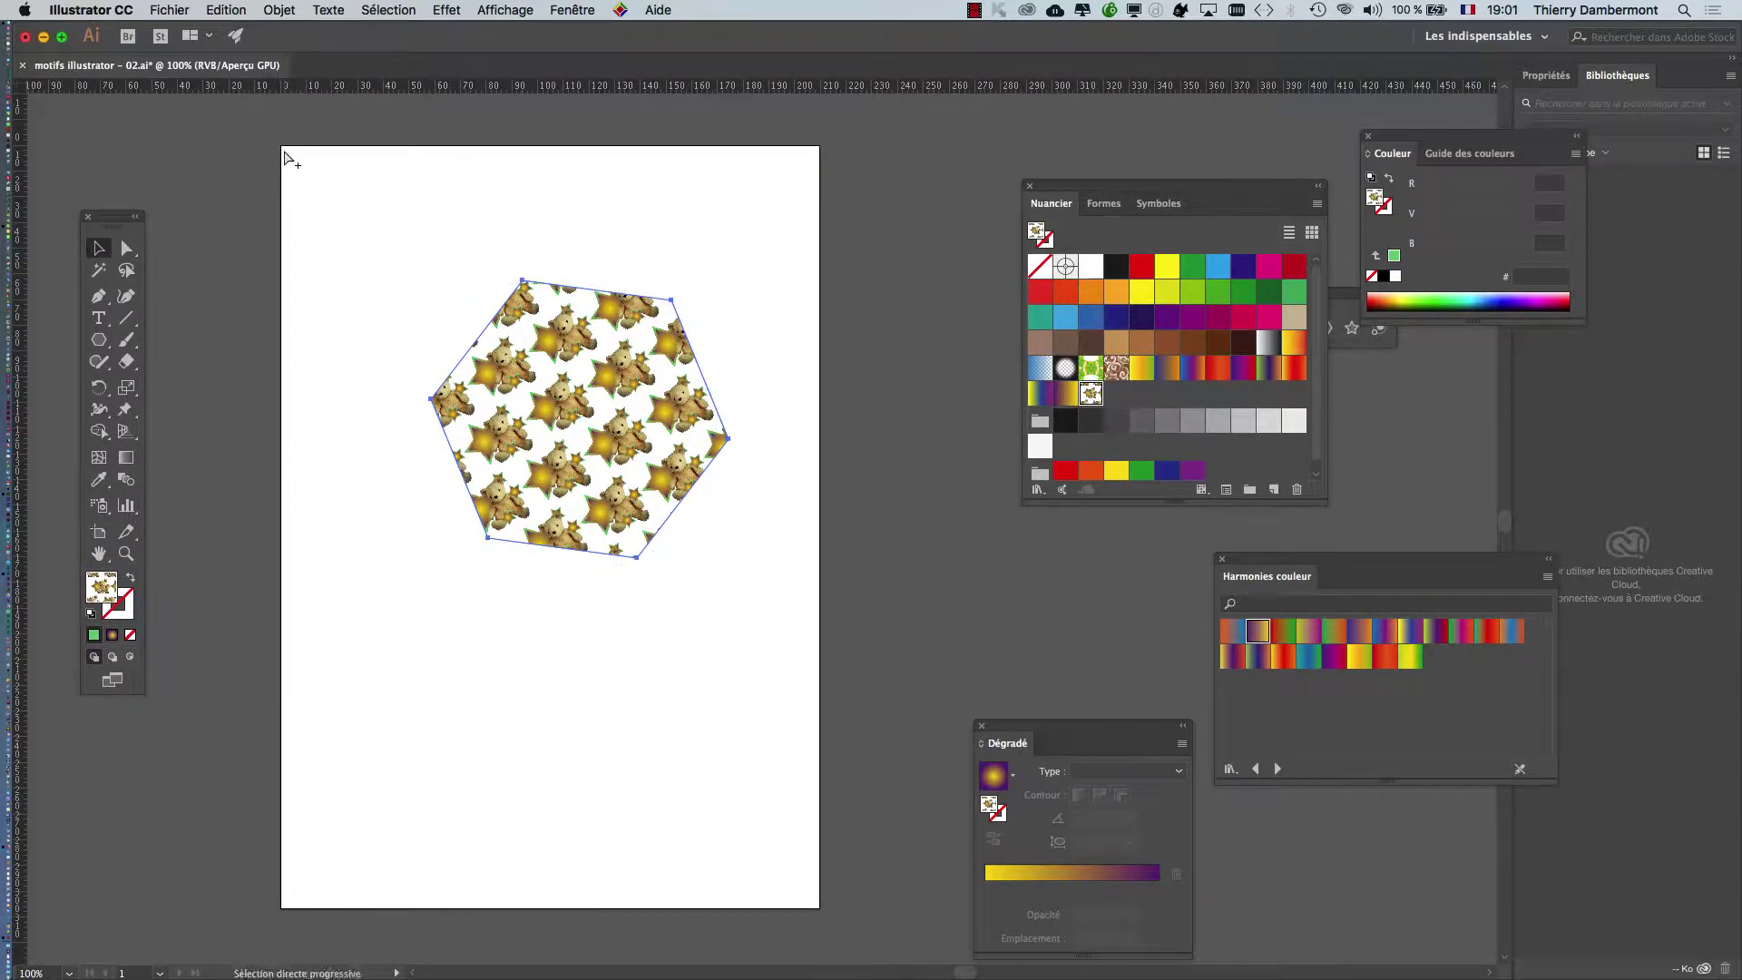
{"action": "key", "text": "super+shift+z"}
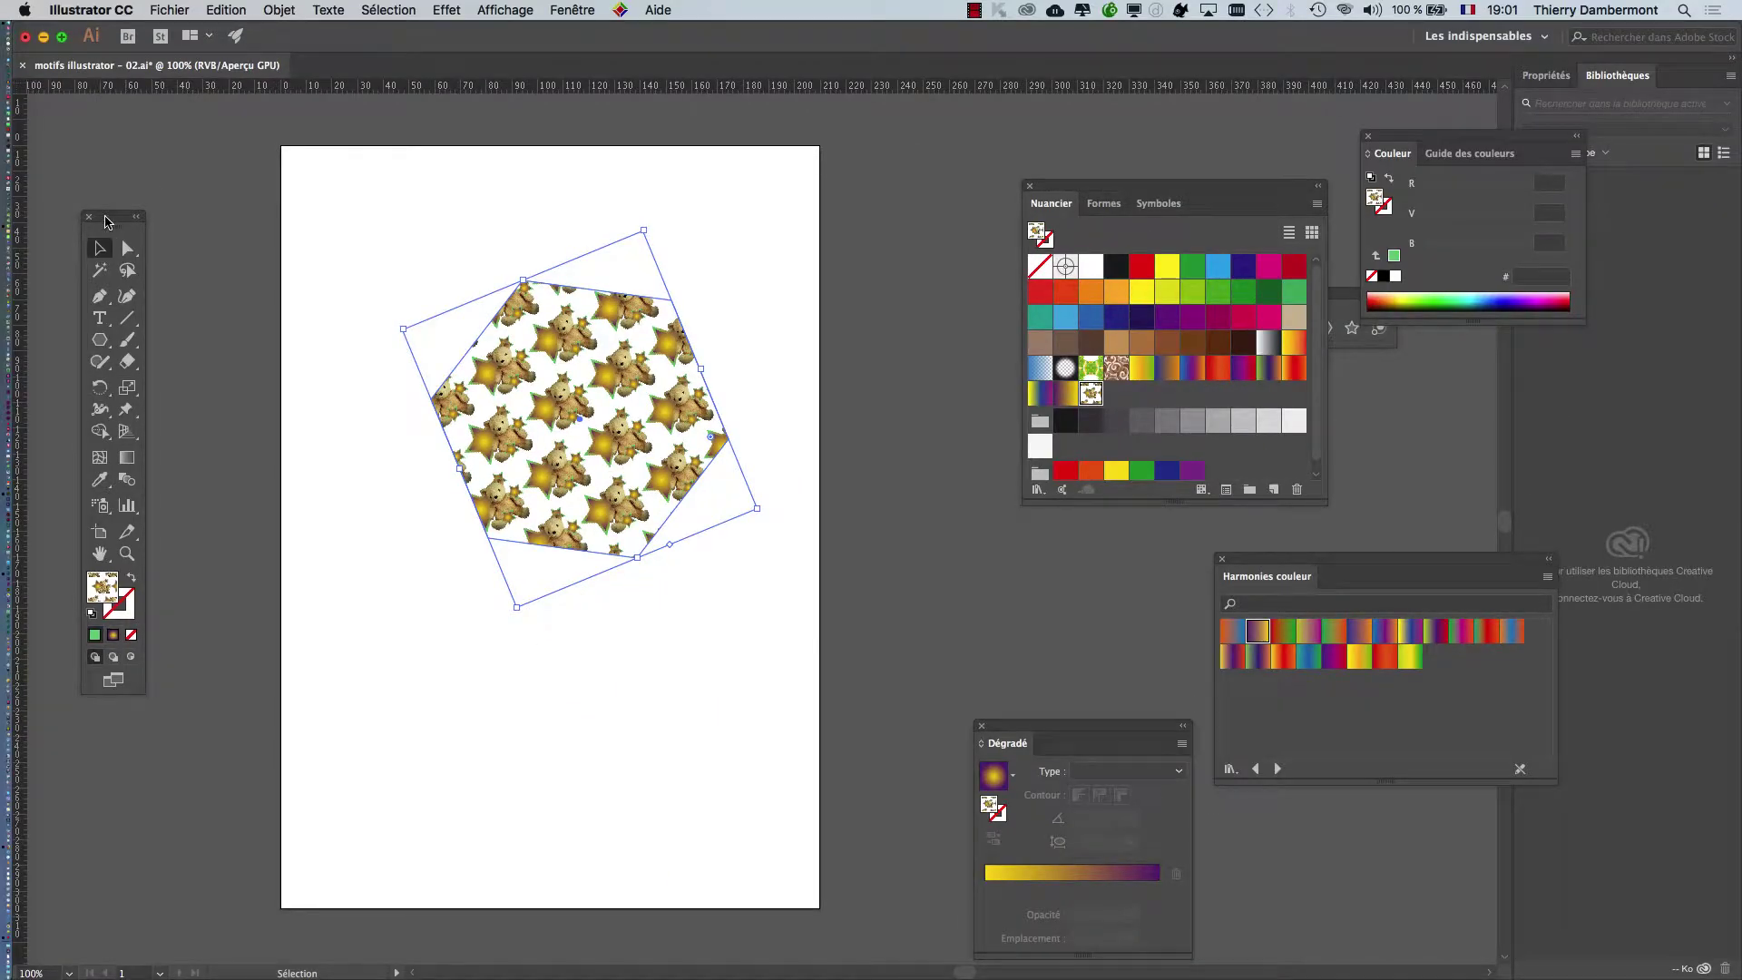
{"action": "left_click_drag", "start_coordinate": [103, 224], "coordinate": [264, 227]}
{"action": "key", "text": "ctrl+shift+b"}
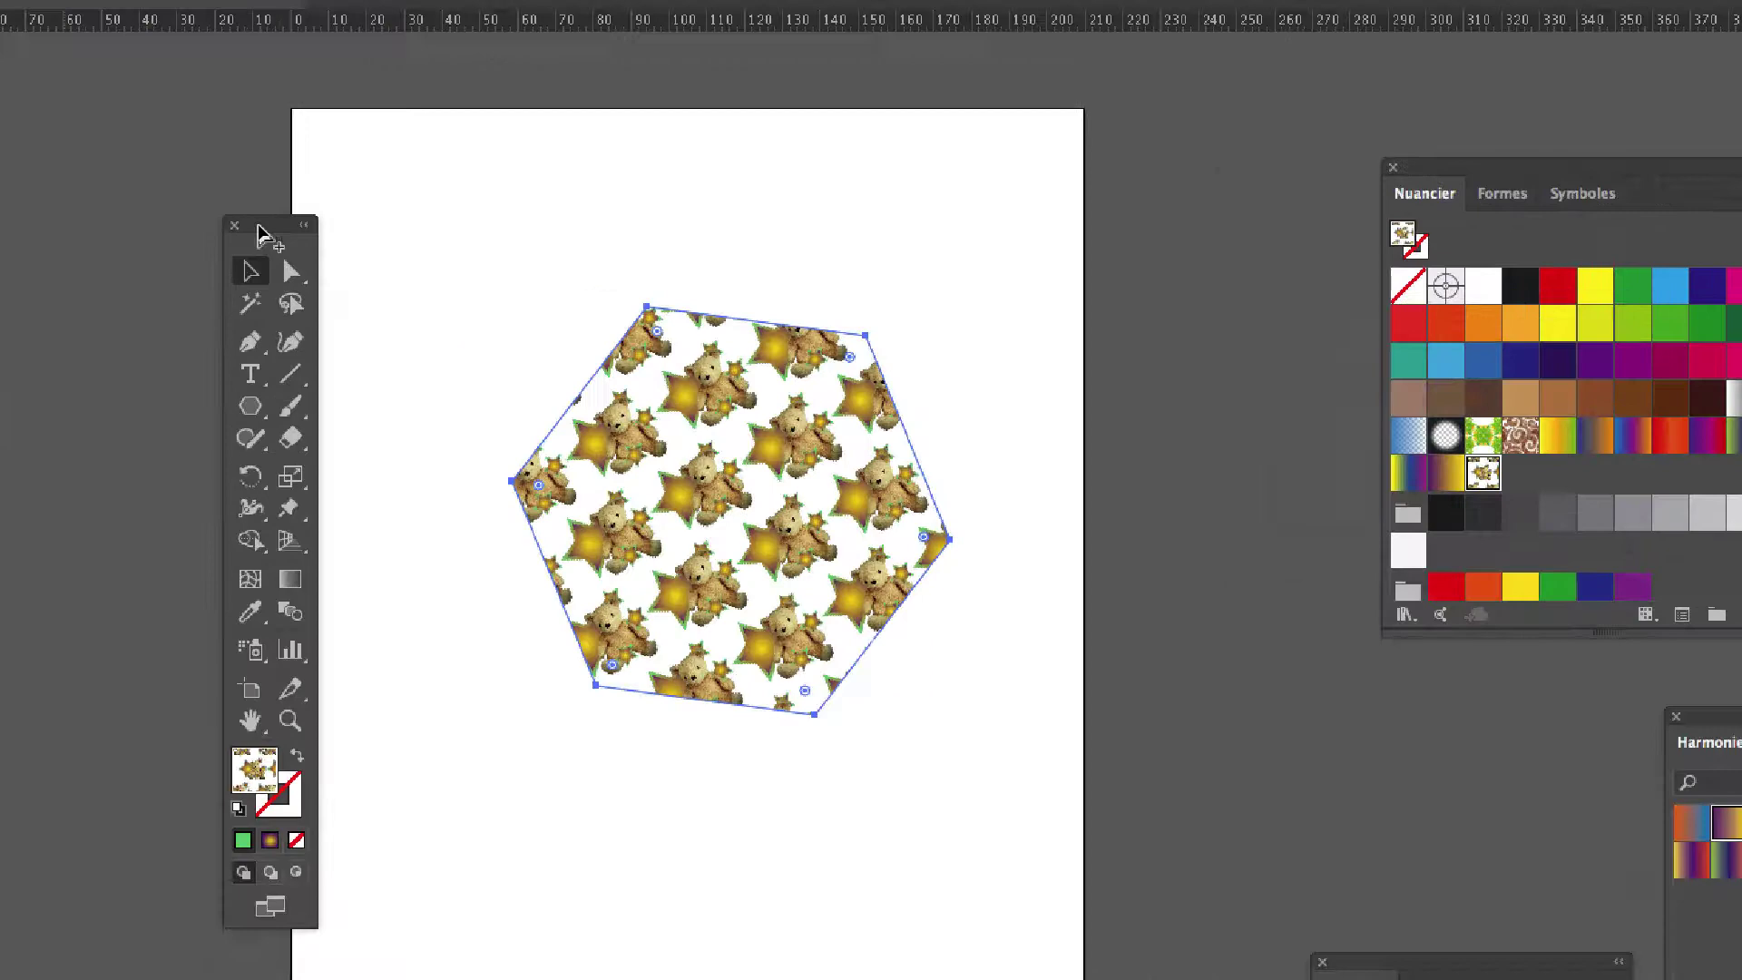
{"action": "key", "text": "ctrl+shift+b"}
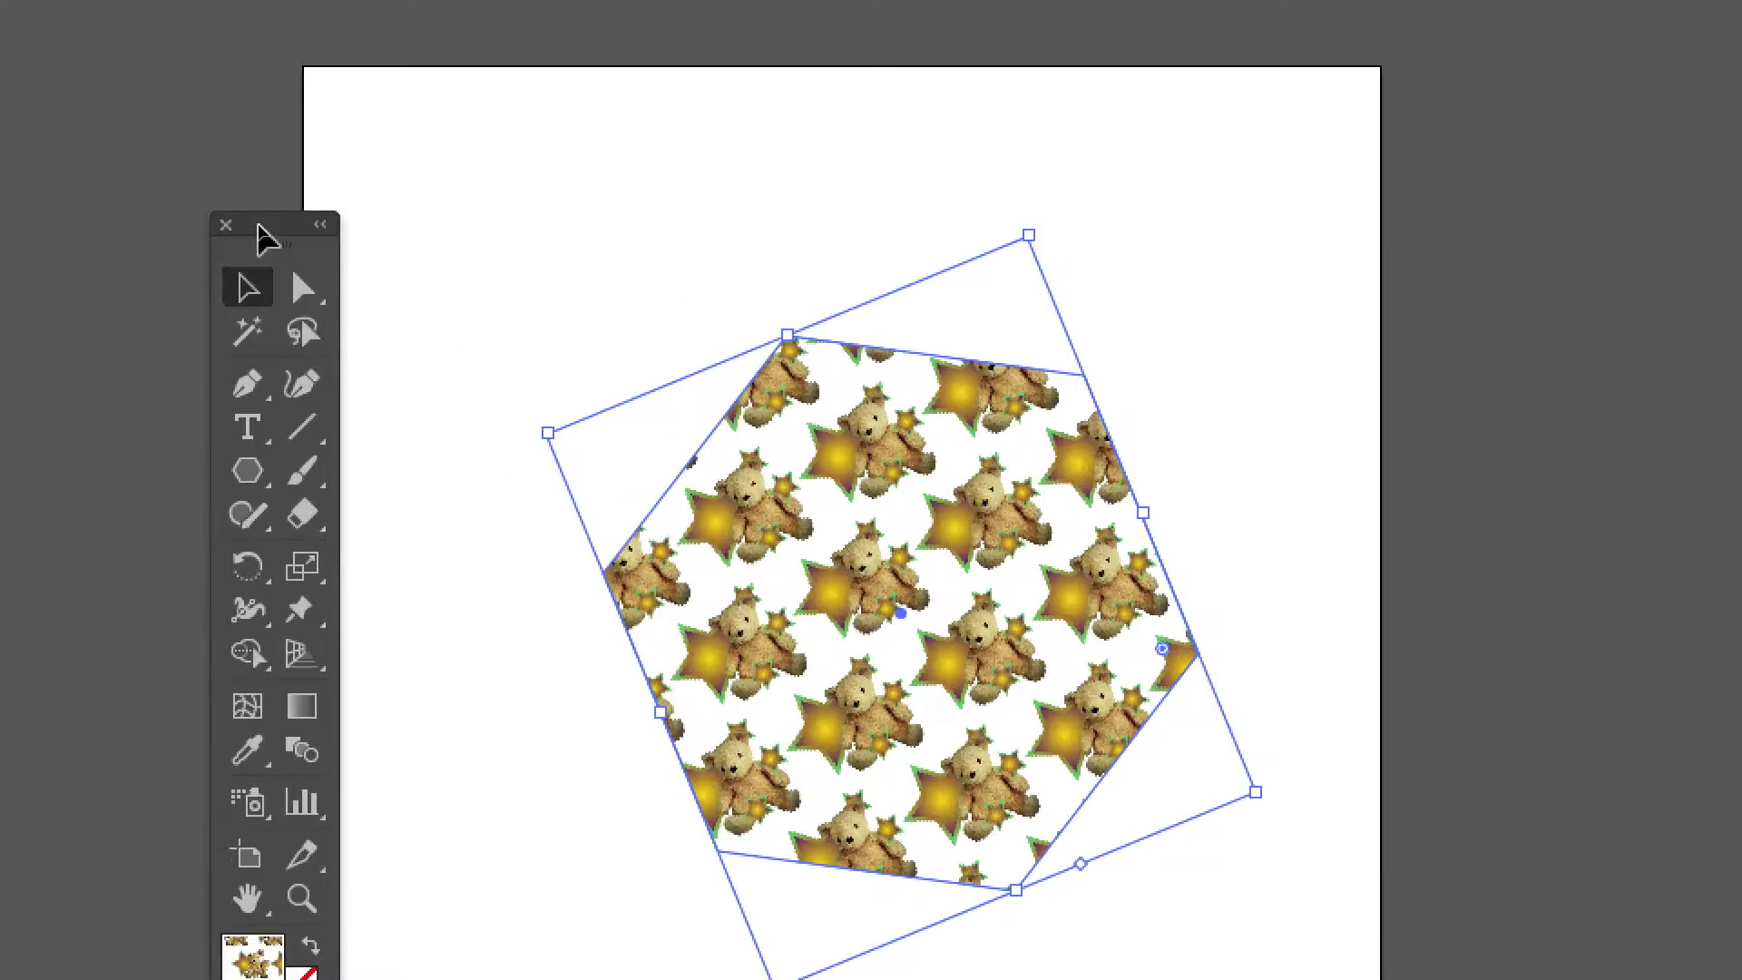
- Open the Déplacement dialog, reposition it, and set Horizontale to 80 mm
{"action": "double_click", "coordinate": [251, 271]}
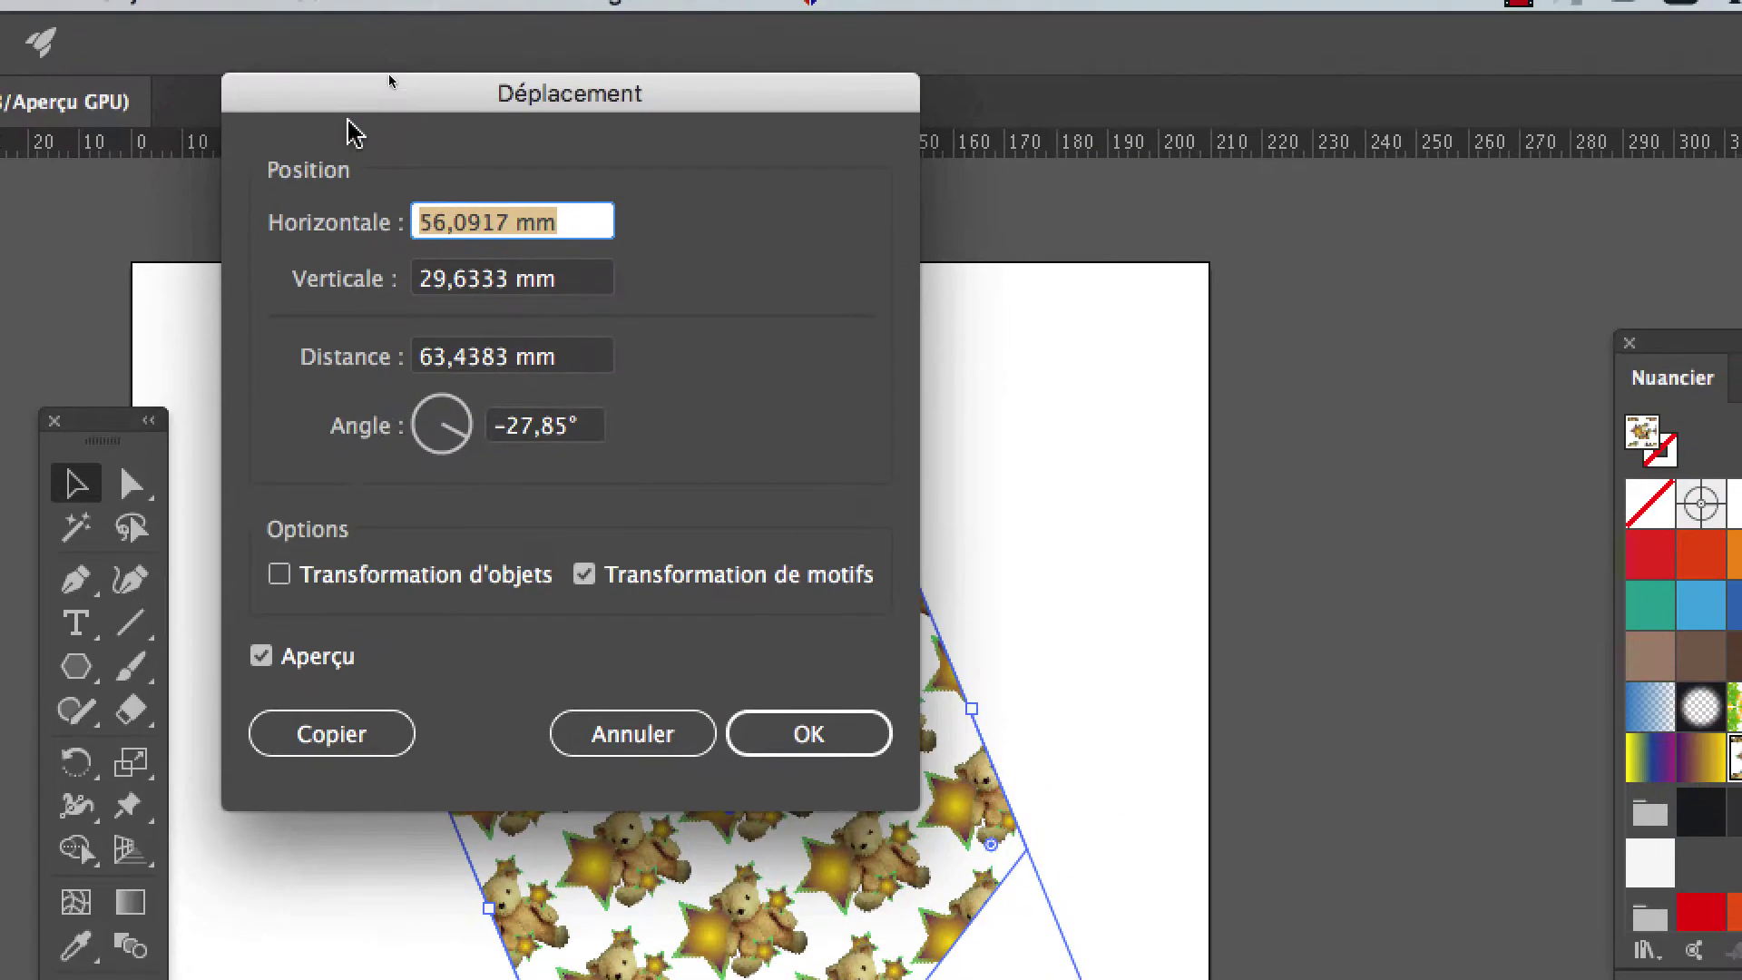
{"action": "left_click_drag", "start_coordinate": [351, 124], "coordinate": [667, 171]}
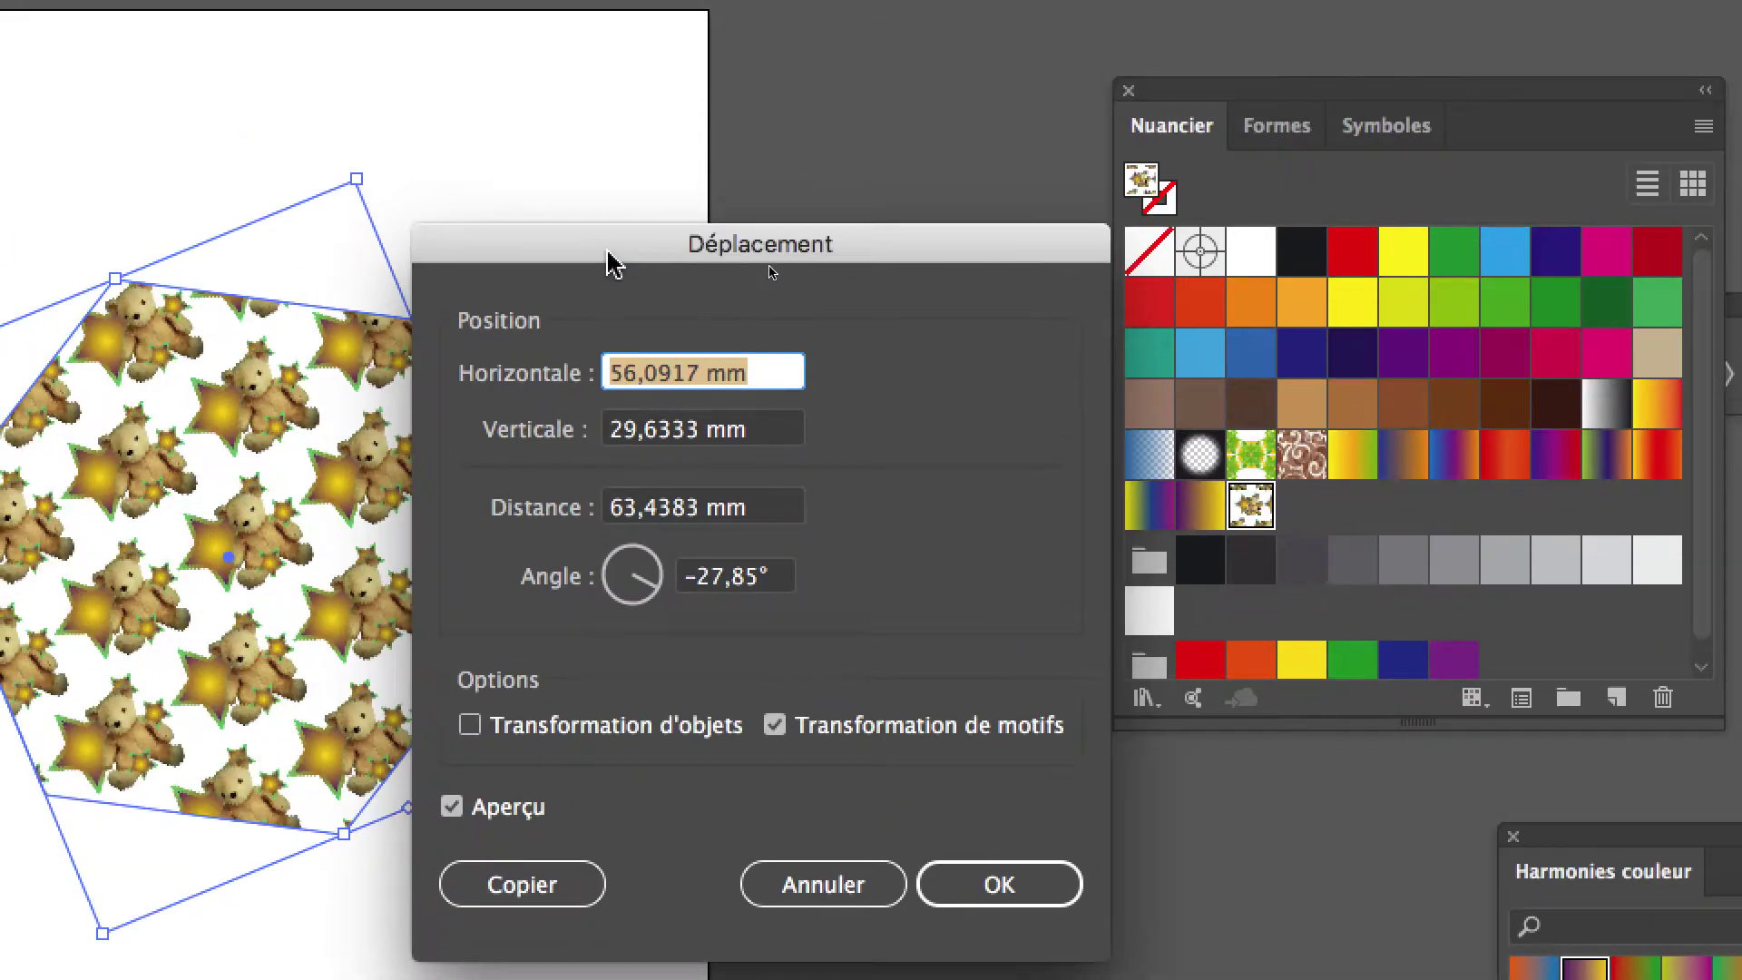
{"action": "left_click_drag", "start_coordinate": [610, 254], "coordinate": [463, 350]}
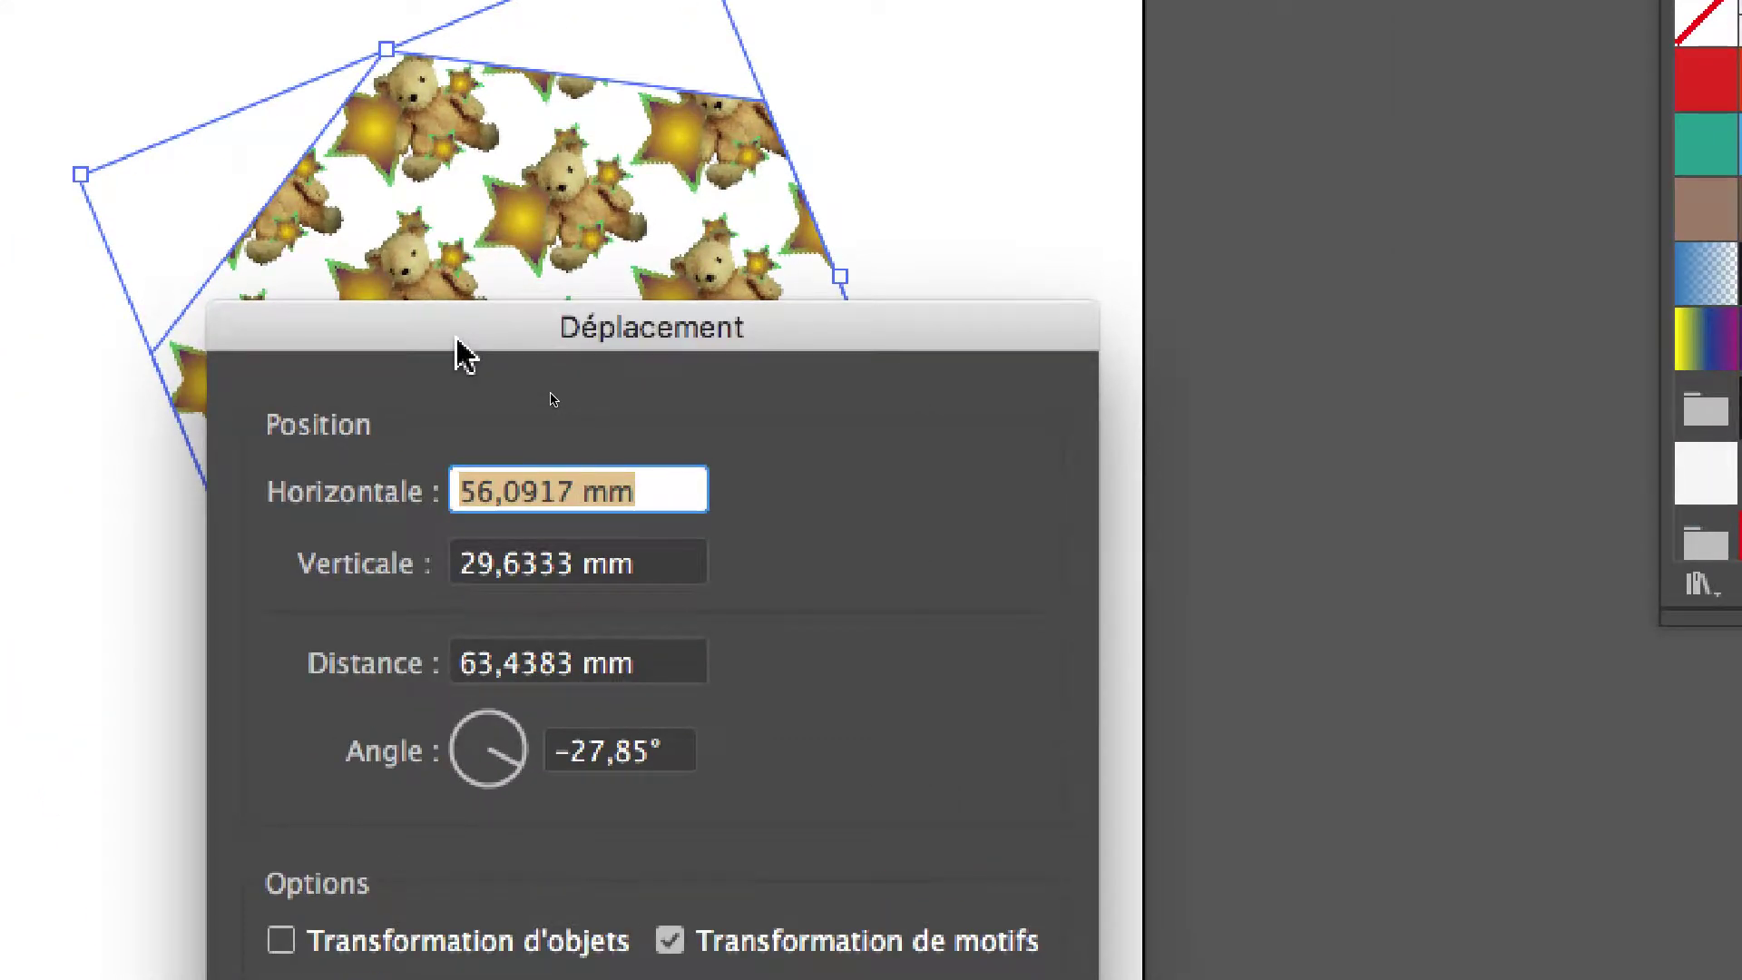
{"action": "left_click", "coordinate": [495, 381]}
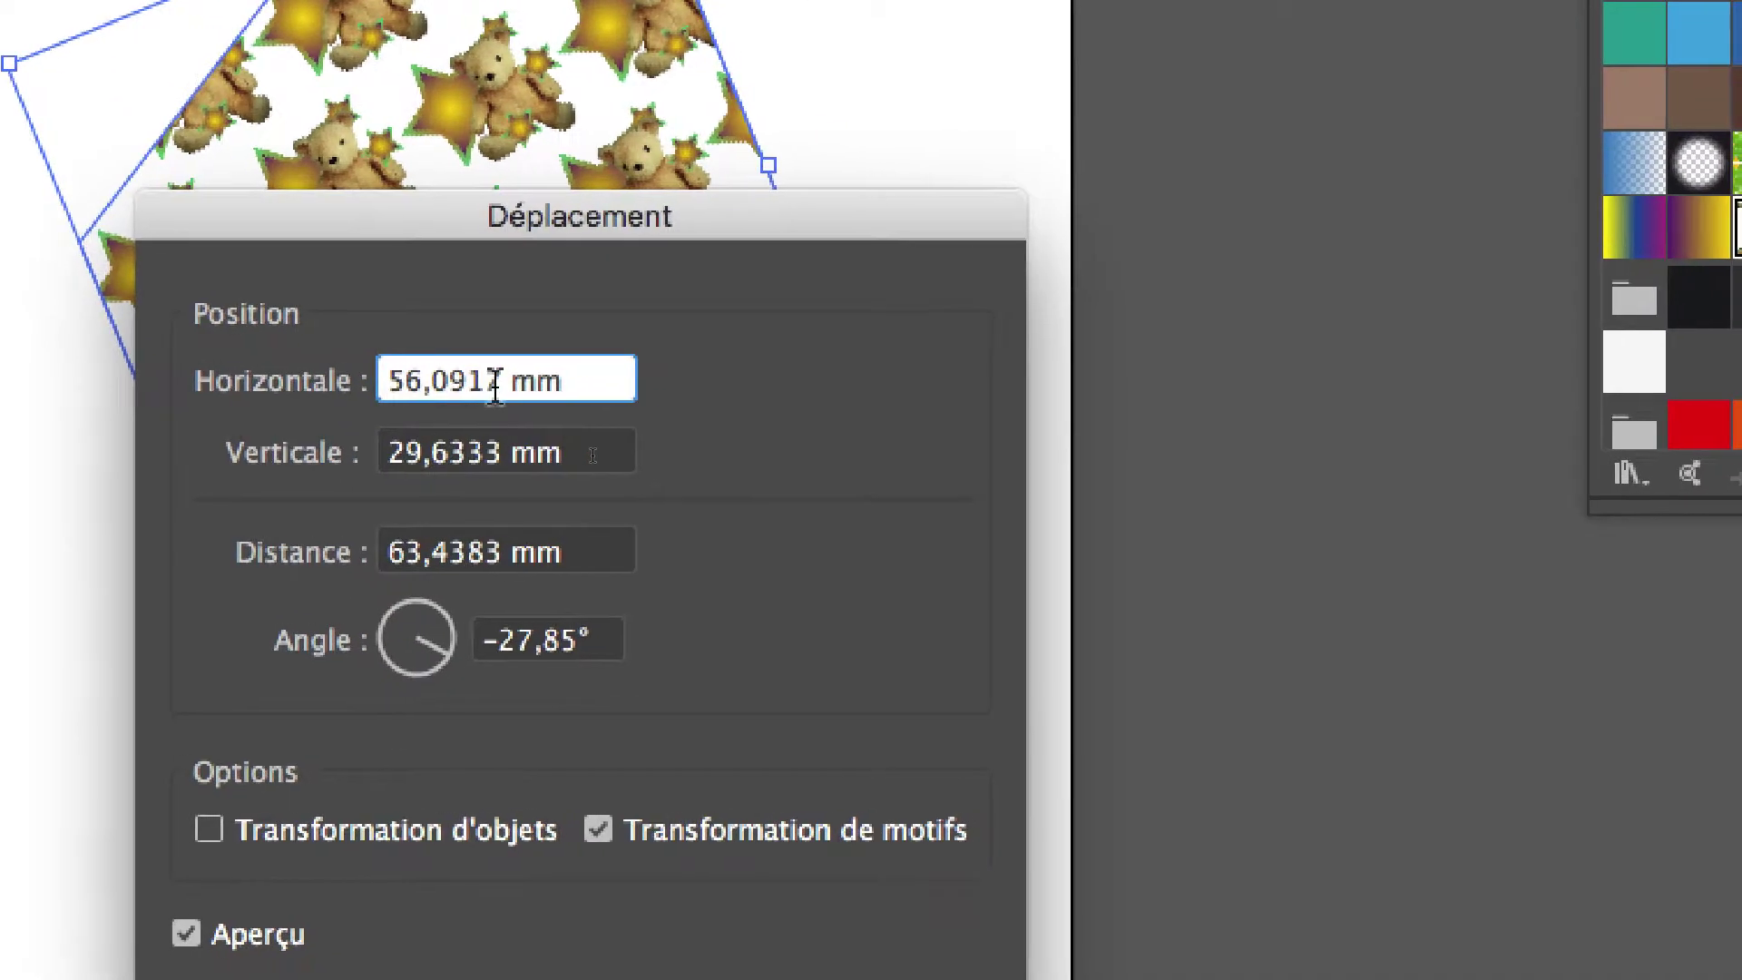
{"action": "left_click_drag", "start_coordinate": [497, 381], "coordinate": [347, 379]}
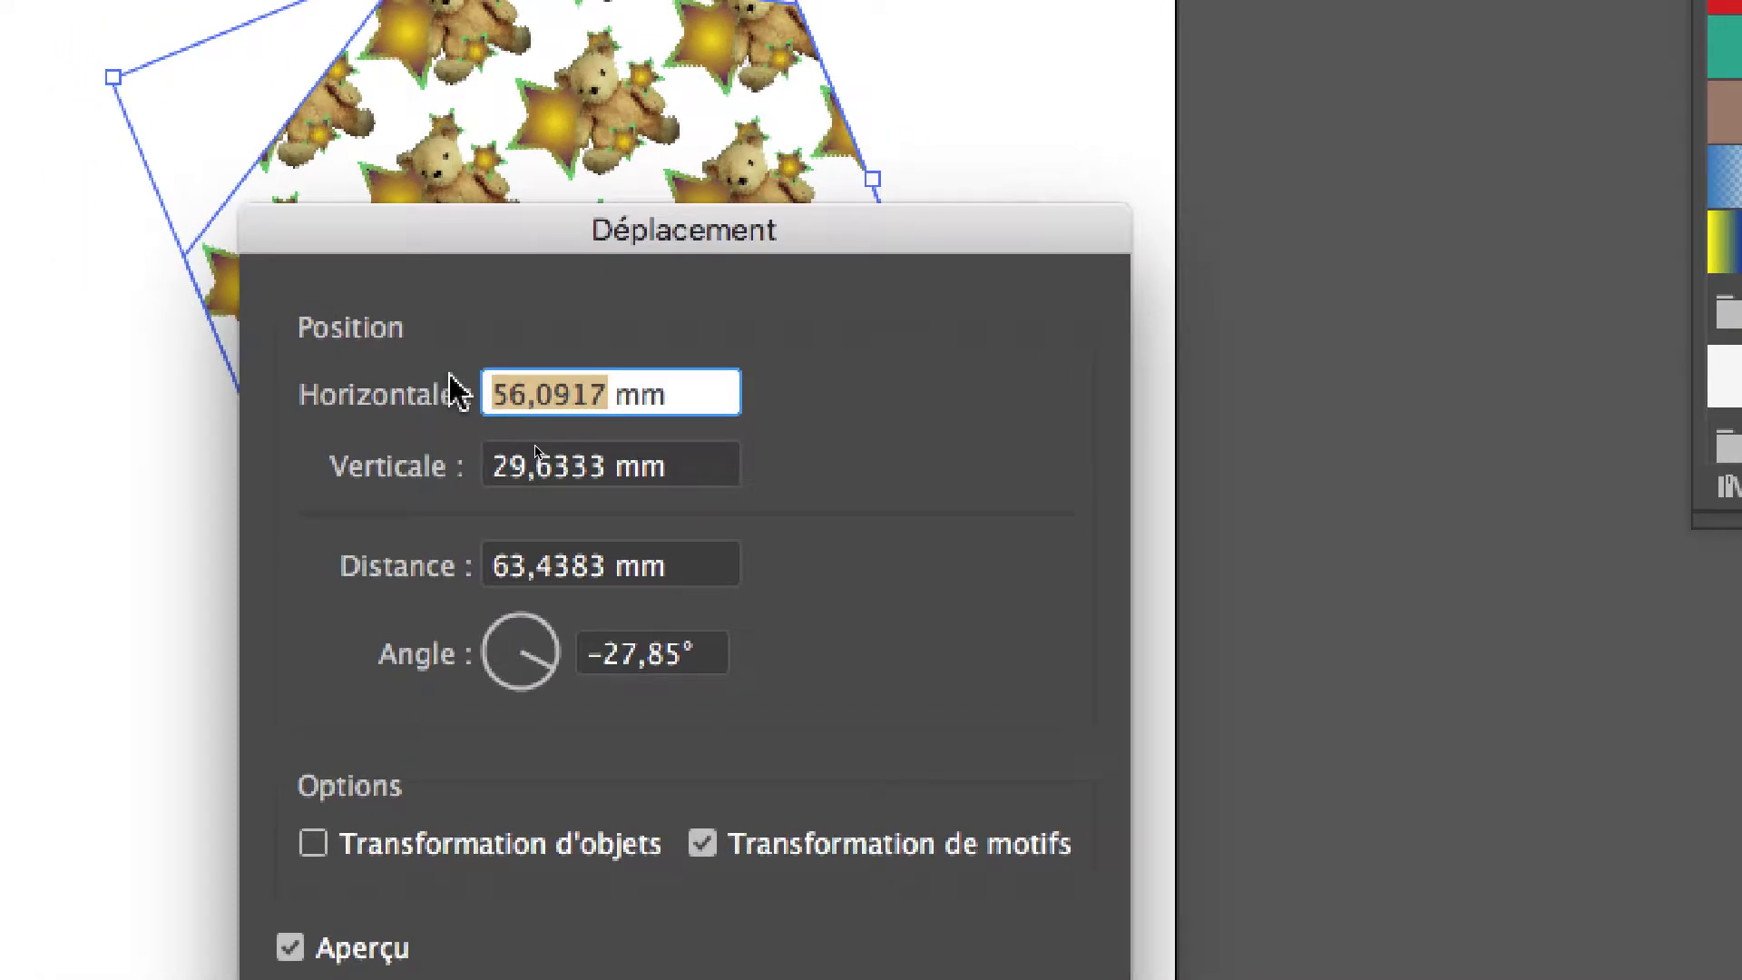
{"action": "type", "text": "80"}
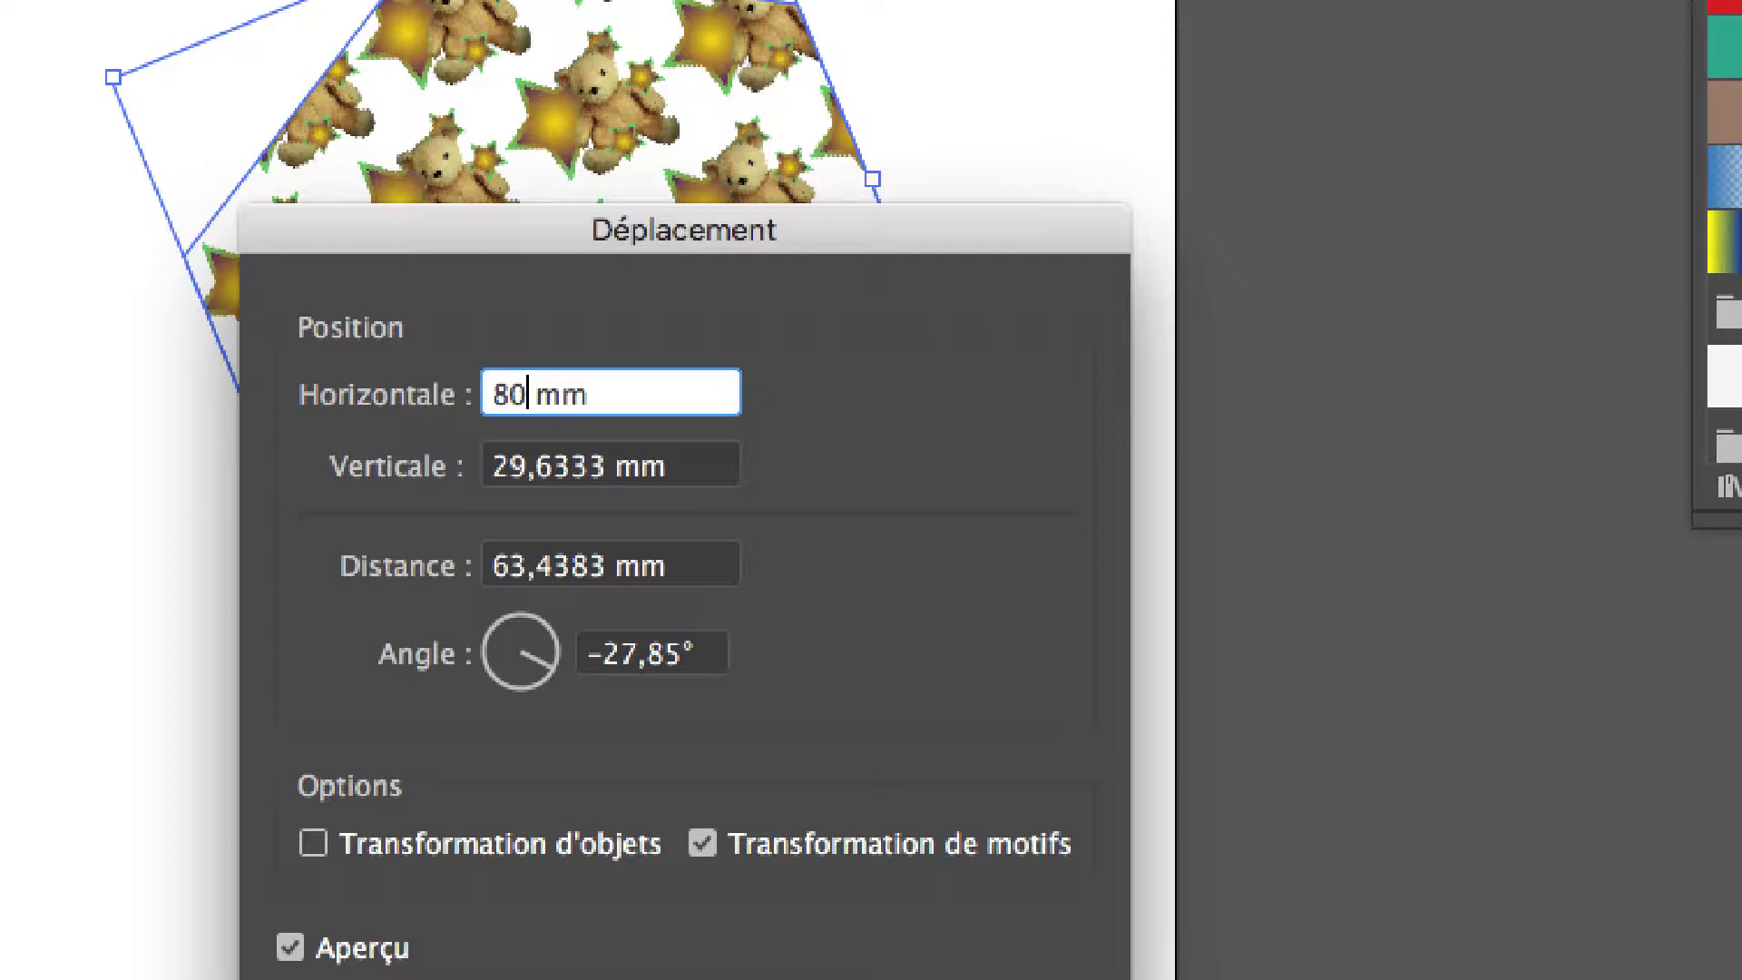
{"action": "key", "text": "Tab"}
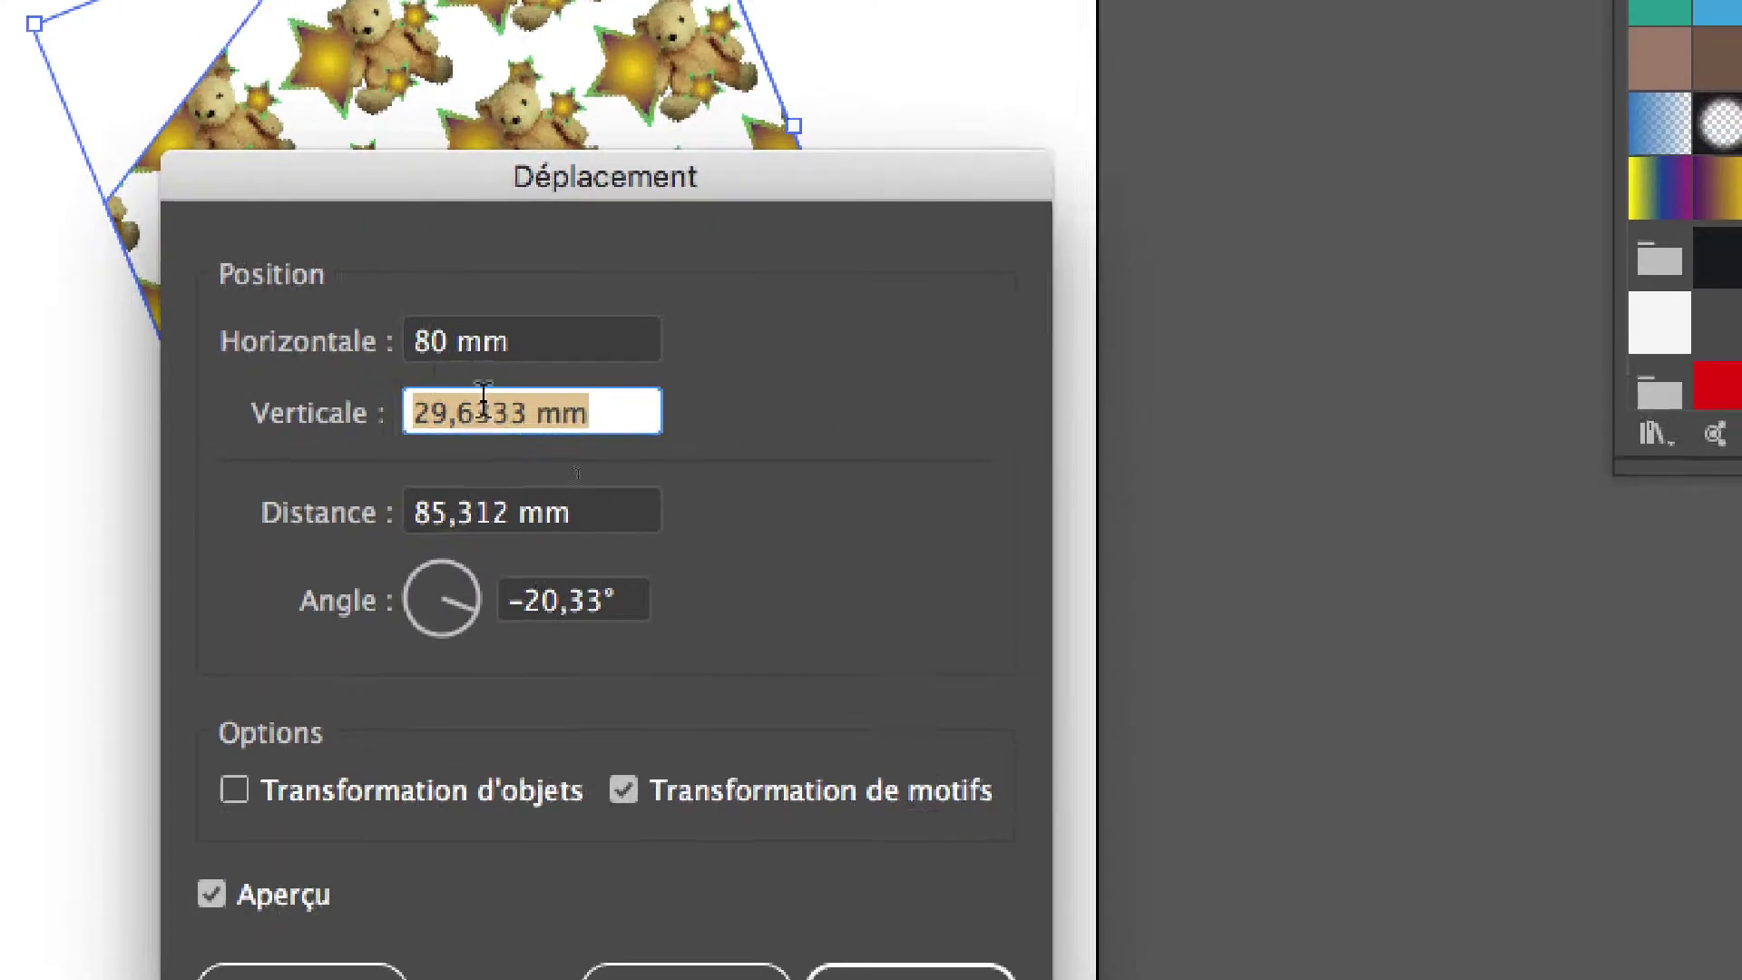
- Set Verticale to 35 mm and start re-editing the horizontal offset's second digit
{"action": "left_click", "coordinate": [494, 404]}
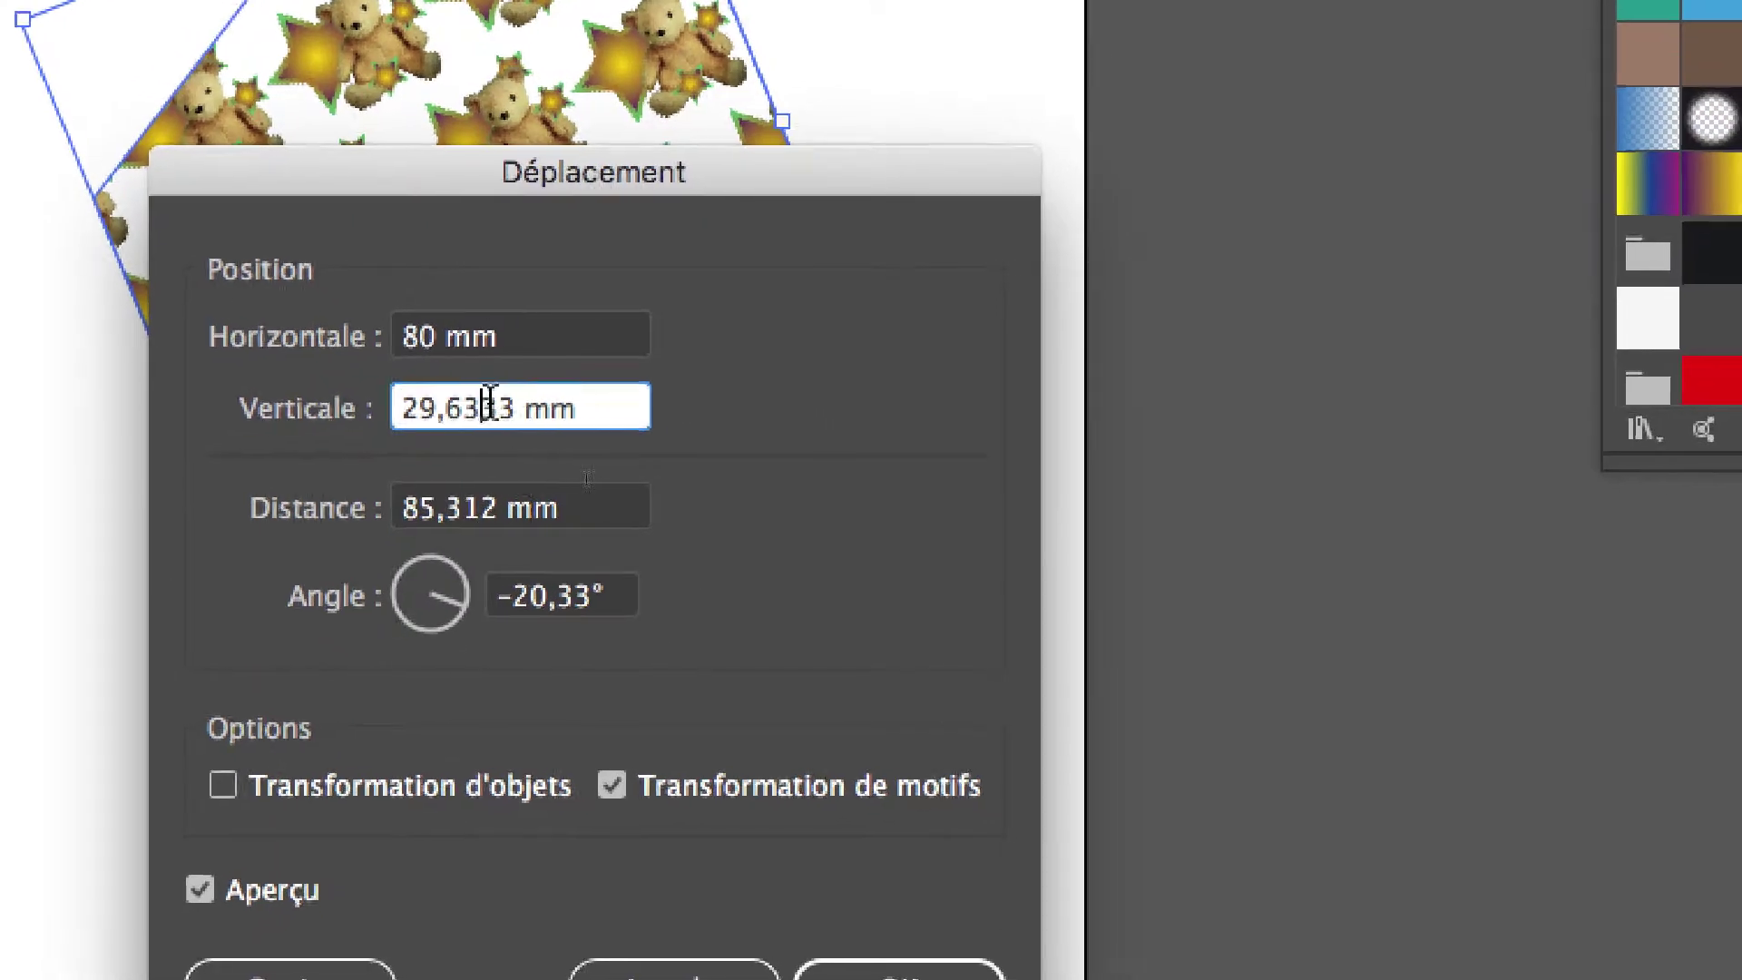
{"action": "double_click", "coordinate": [495, 405]}
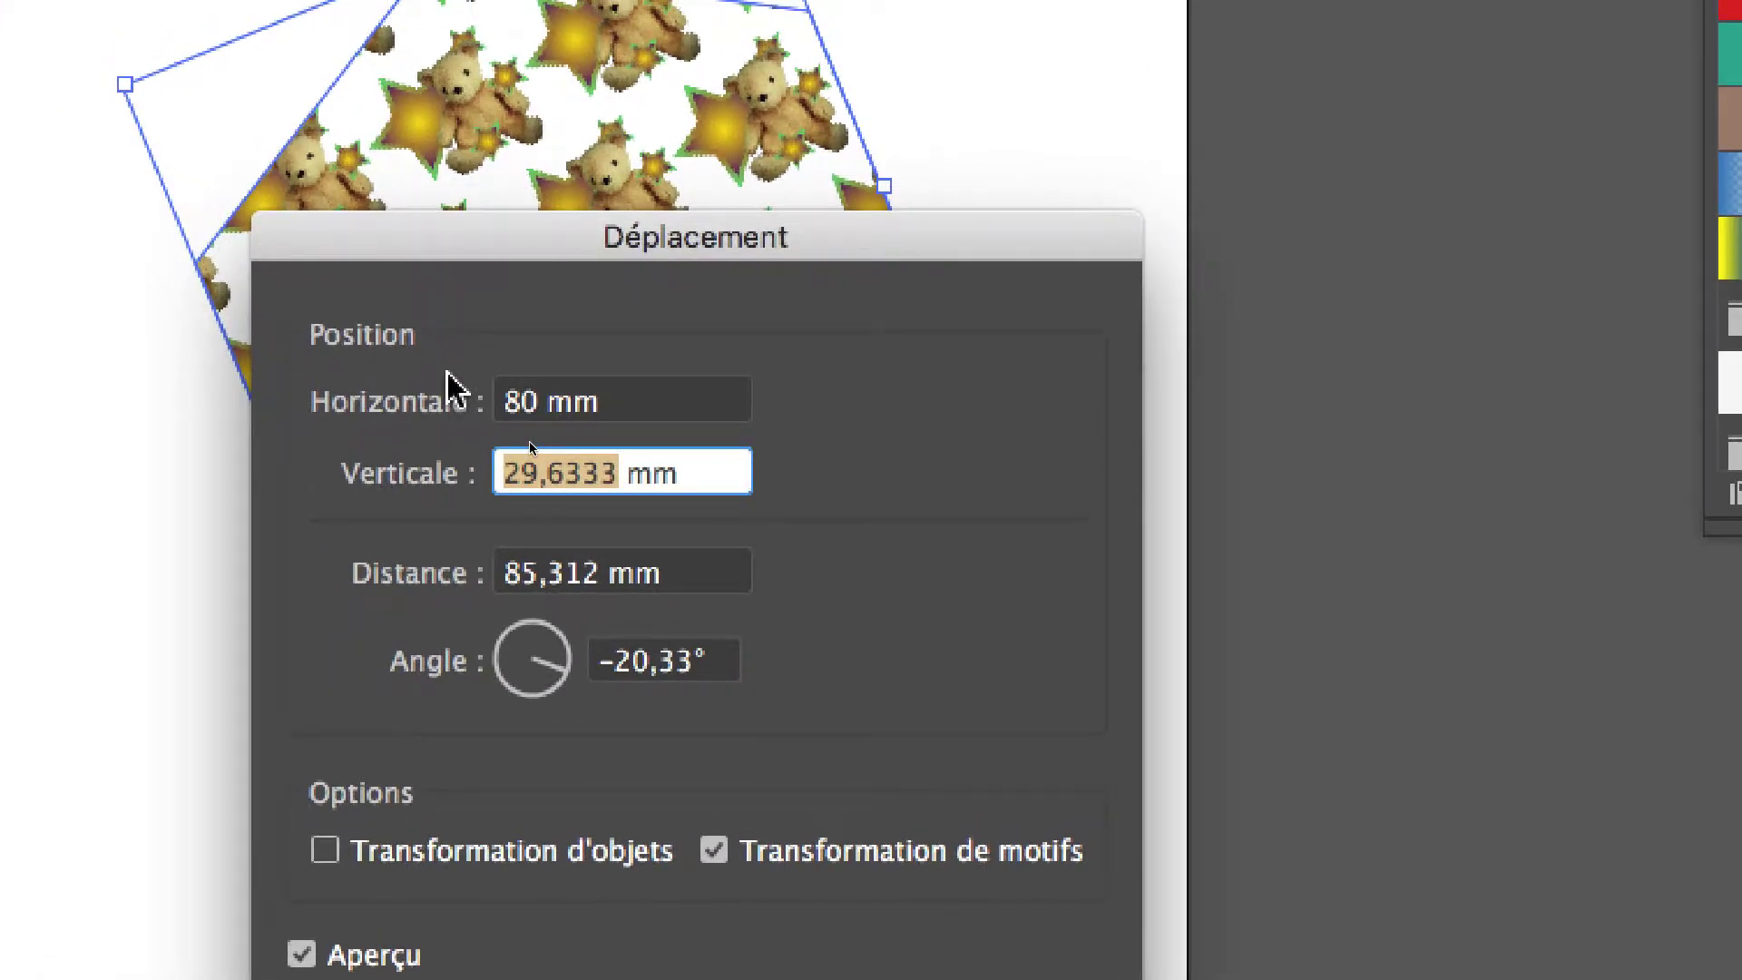
{"action": "type", "text": "3"}
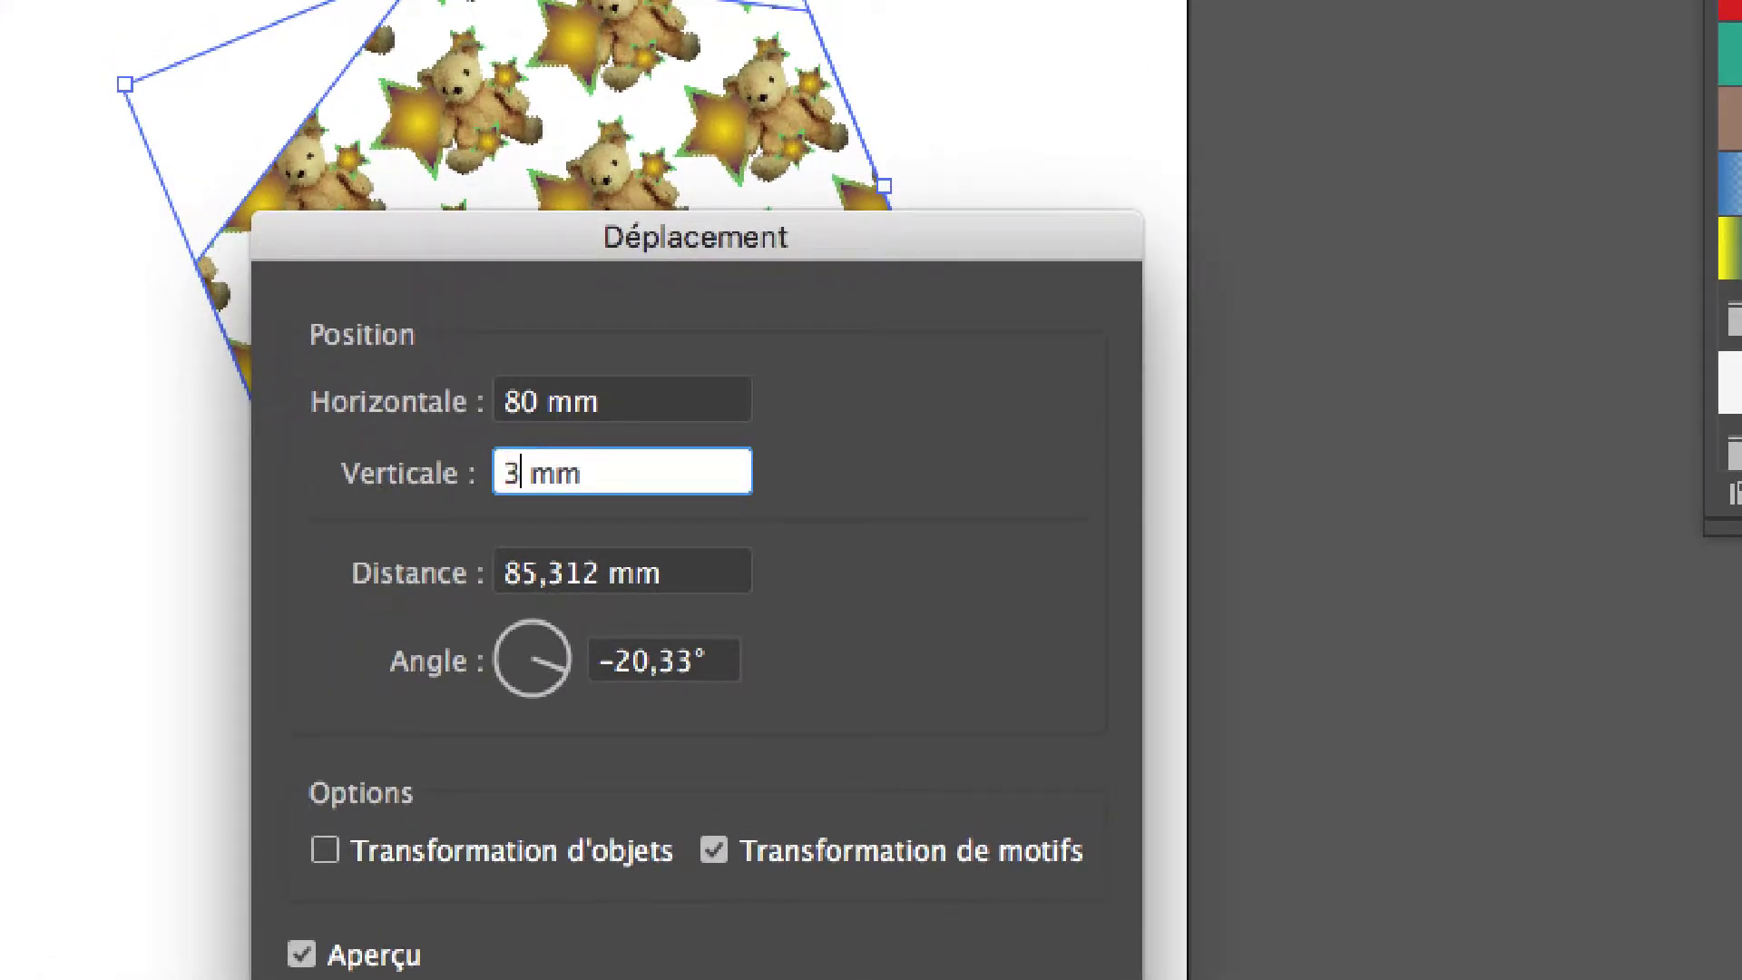
{"action": "type", "text": "5"}
{"action": "key", "text": "Tab"}
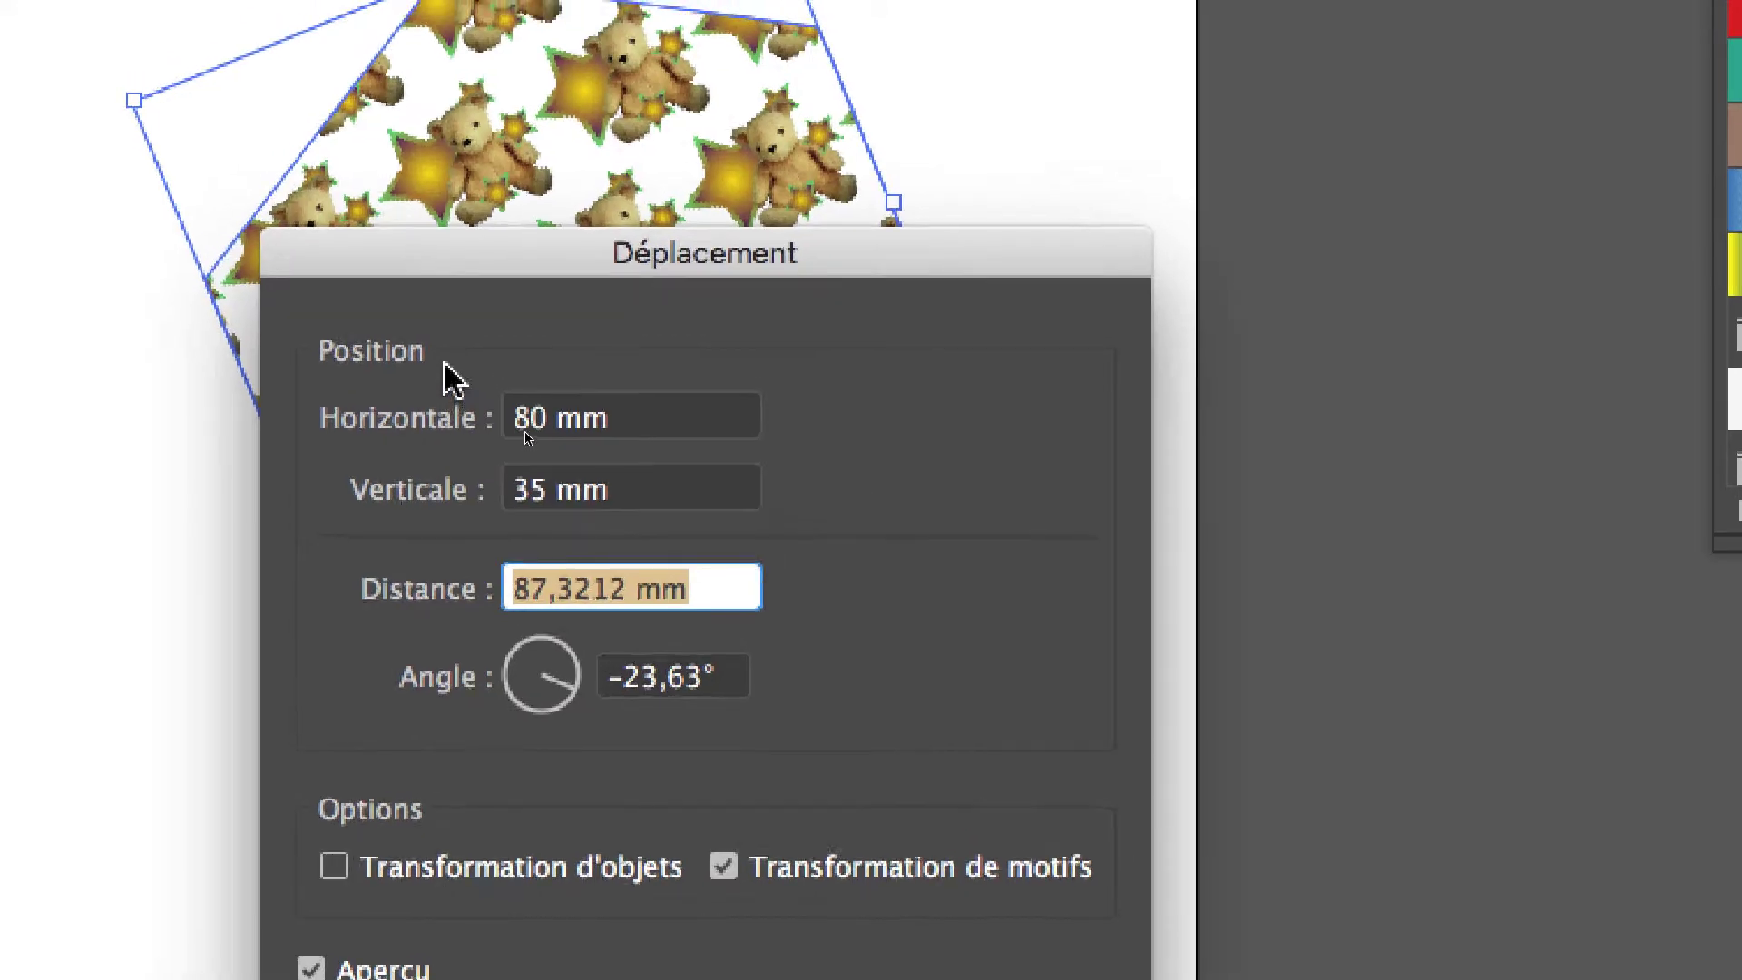
{"action": "left_click", "coordinate": [519, 404]}
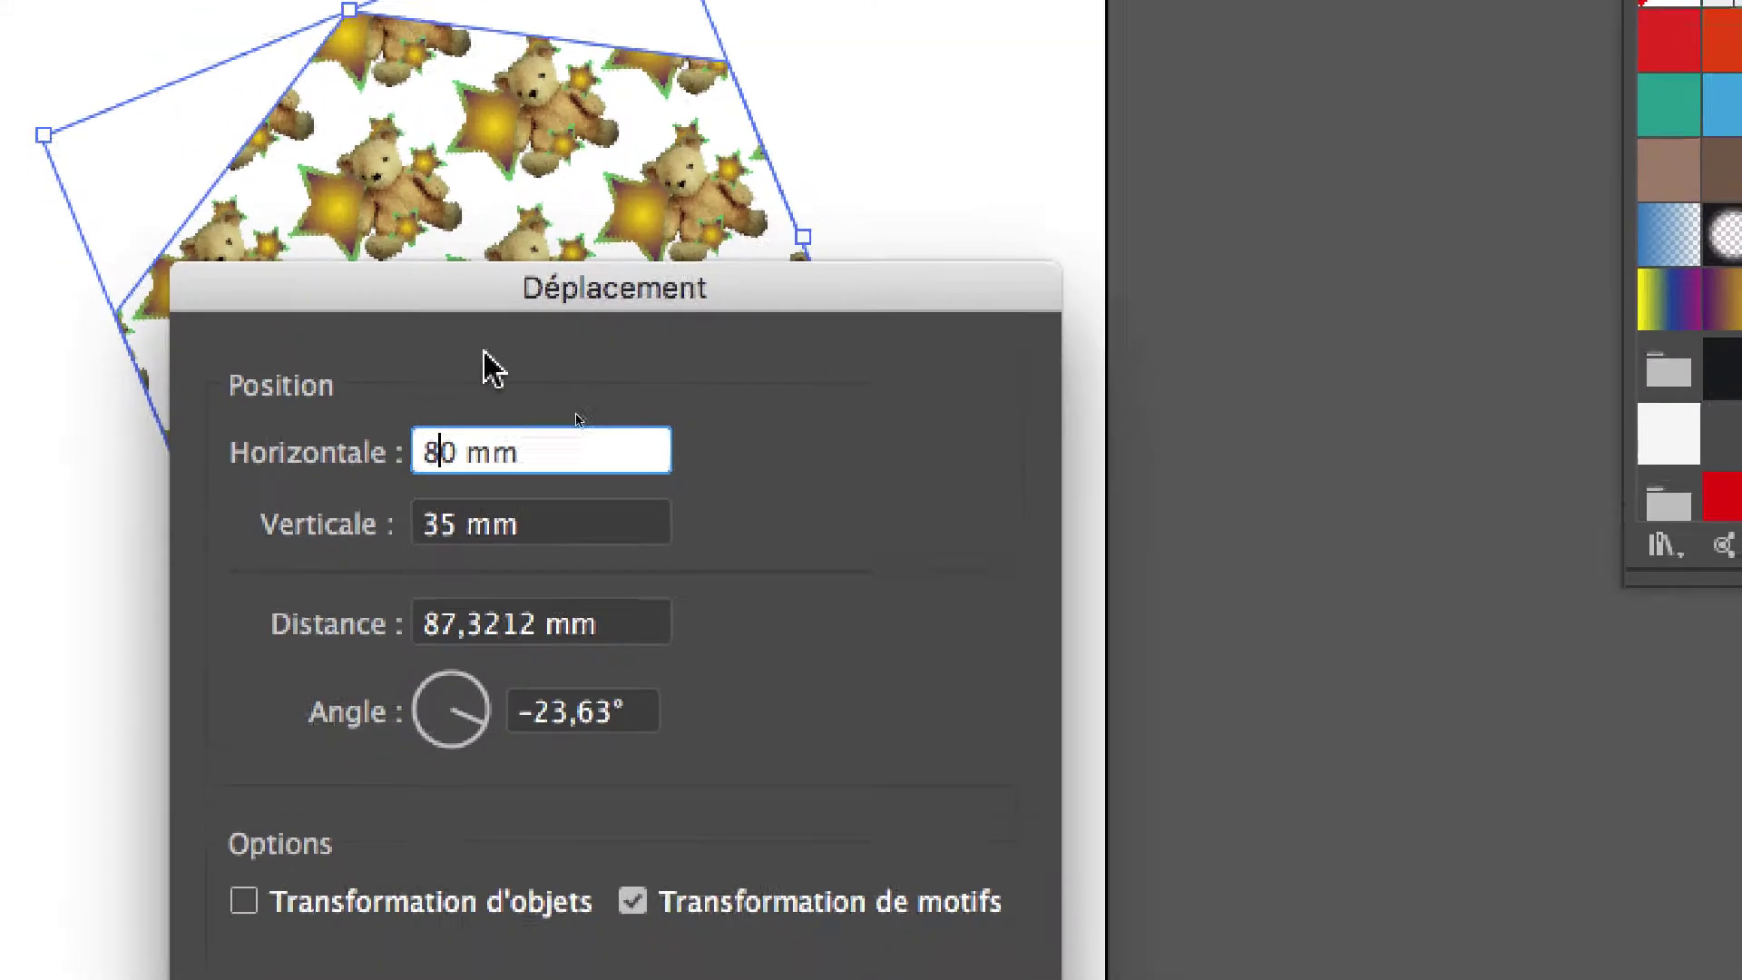
{"action": "left_click_drag", "start_coordinate": [472, 567], "coordinate": [459, 567]}
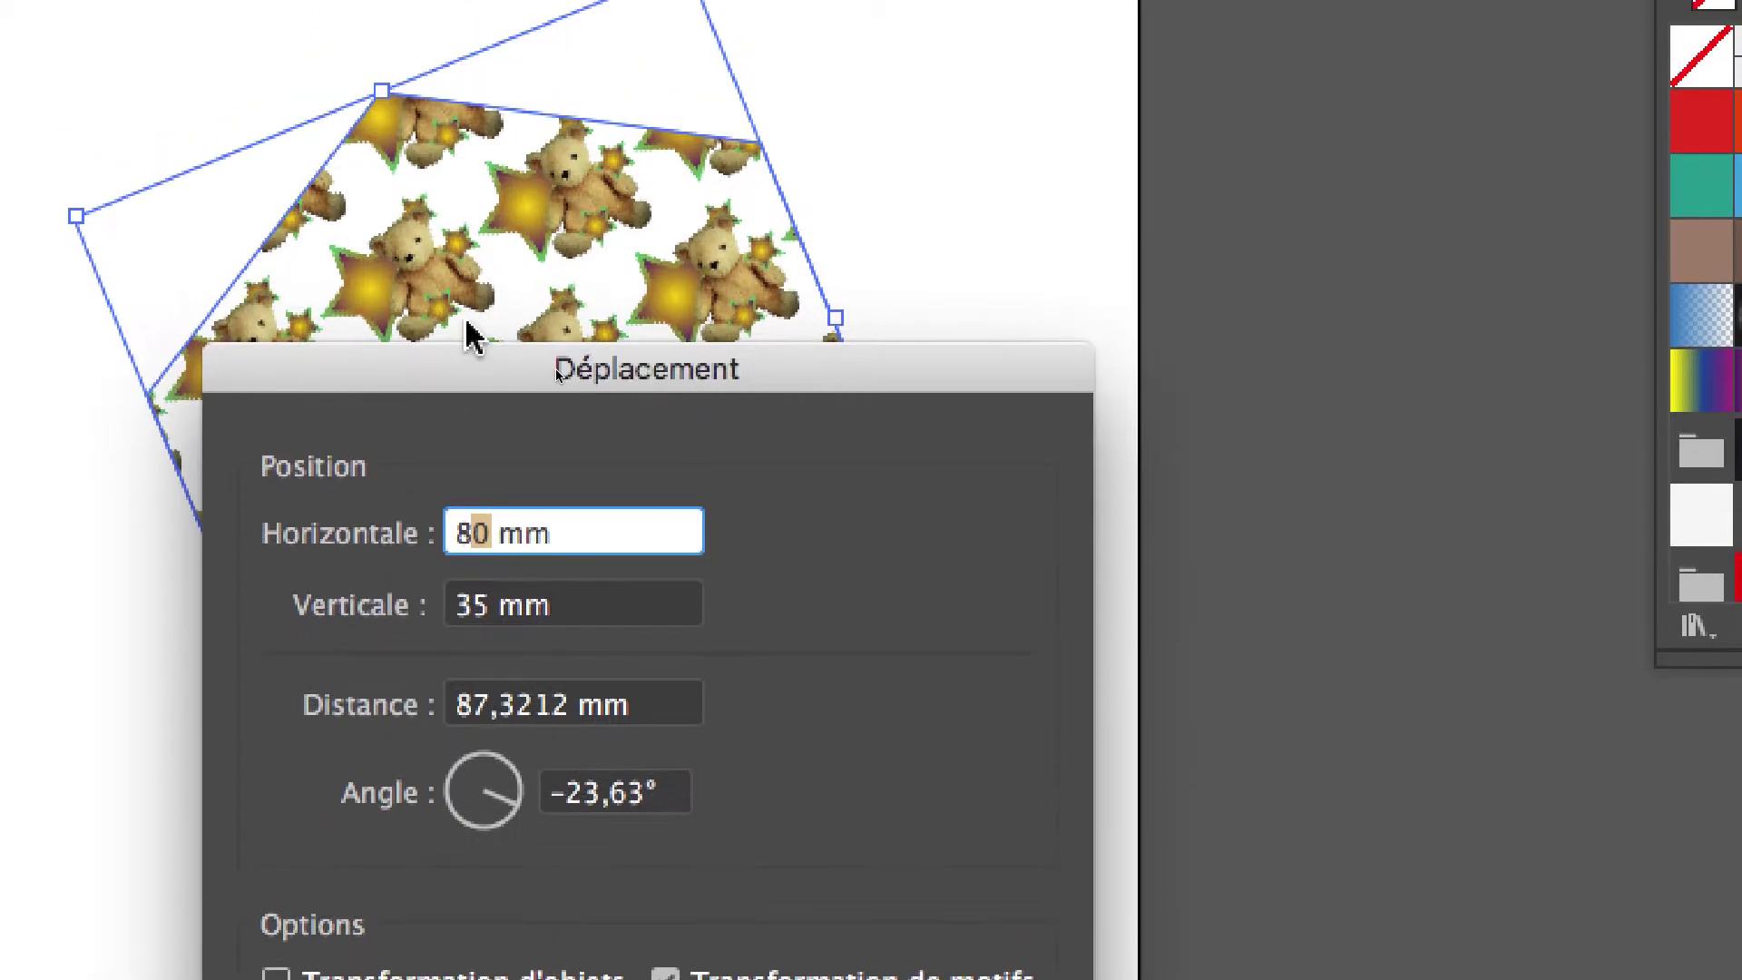
- Change the horizontal pattern offset to 85 mm and preview a 40 mm vertical offset
{"action": "type", "text": "5"}
{"action": "key", "text": "Tab"}
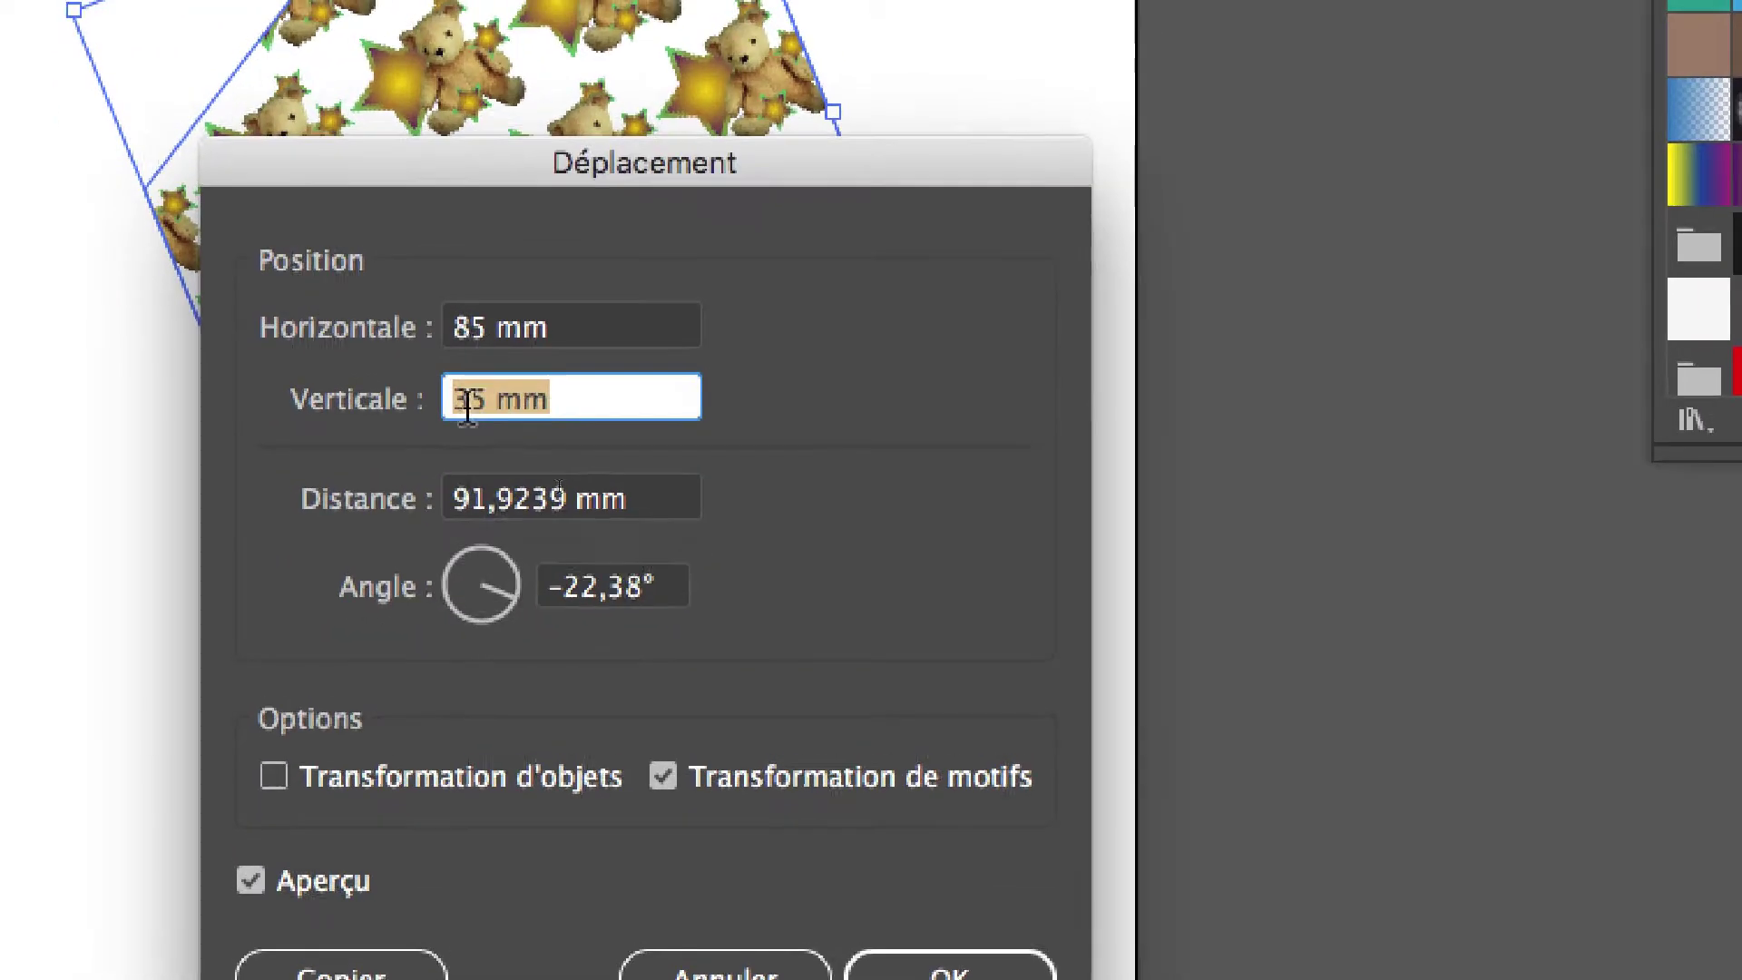
{"action": "double_click", "coordinate": [463, 403]}
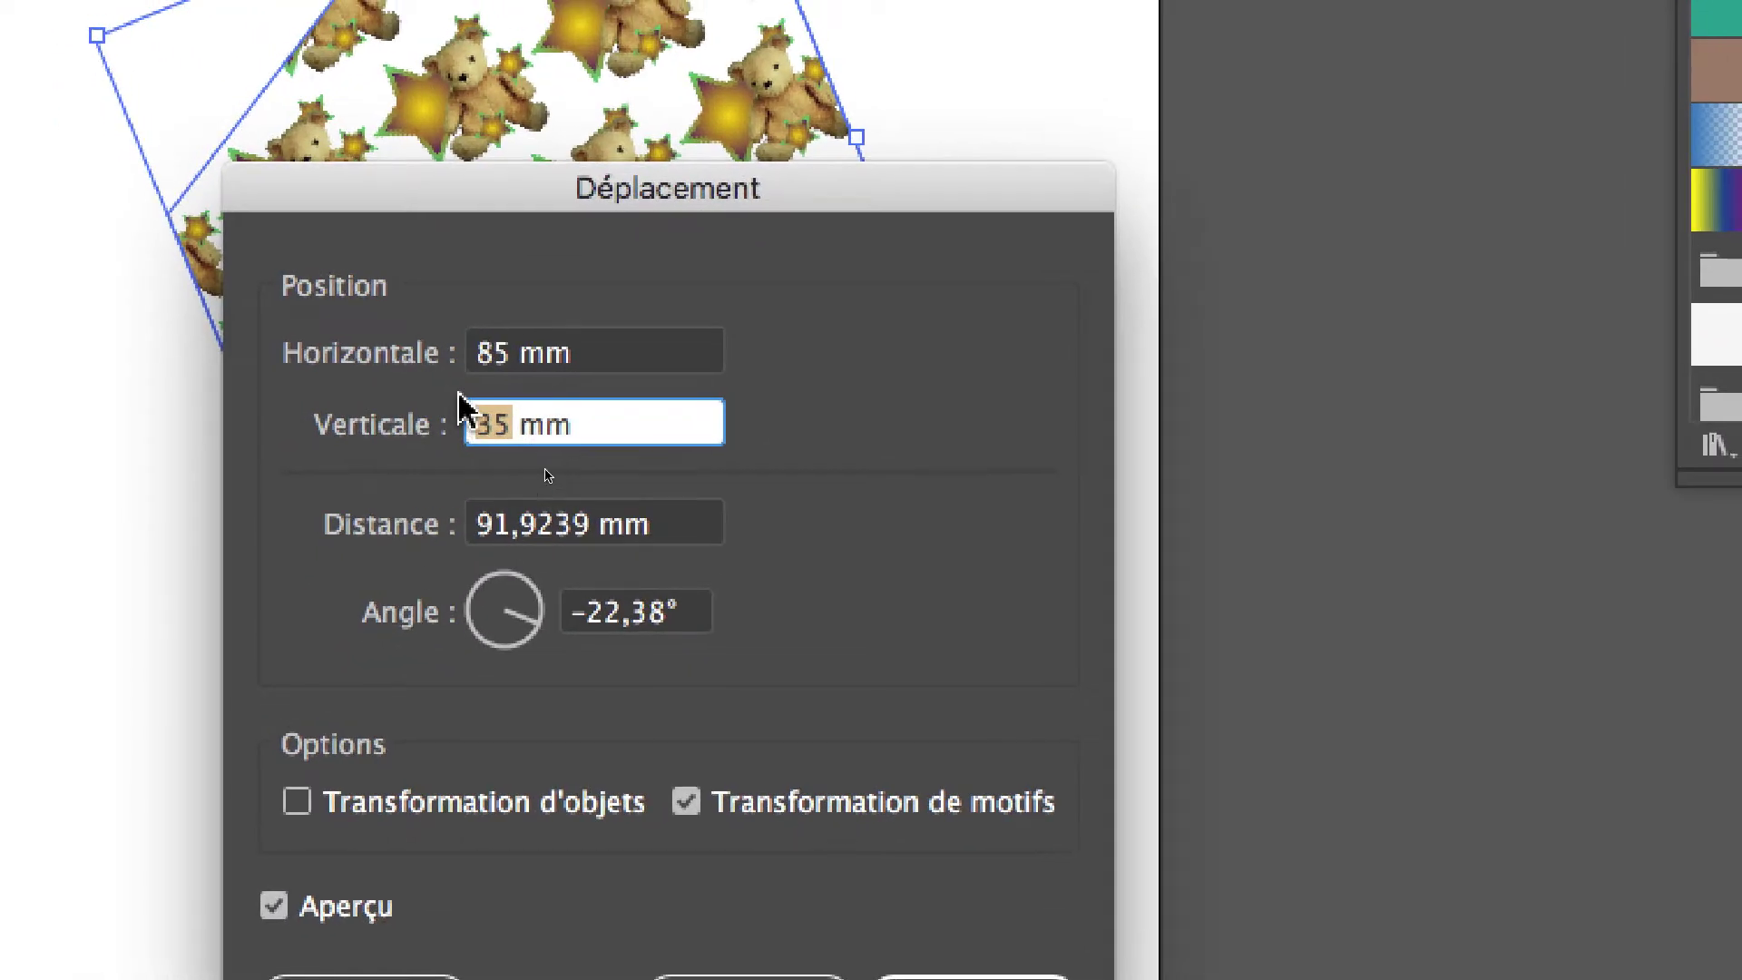
{"action": "type", "text": "40"}
{"action": "key", "text": "Tab"}
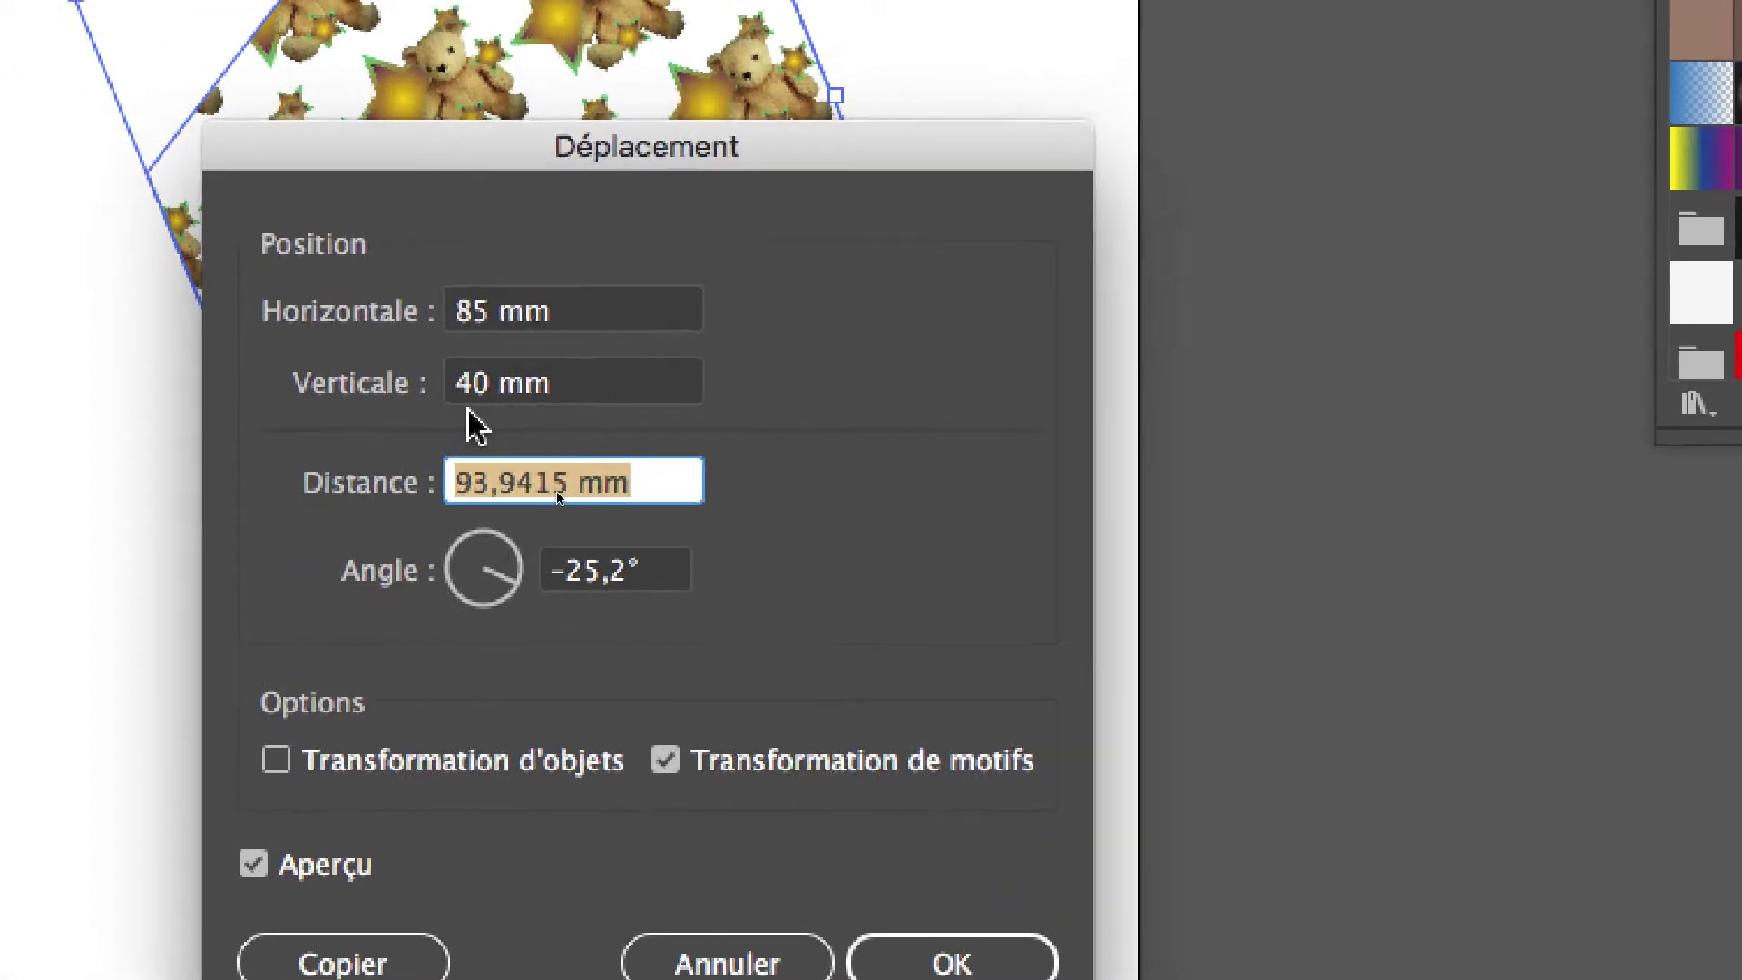
- Set the vertical offset to 45 mm, confirm the move, and shift the tool palette back left
{"action": "double_click", "coordinate": [370, 428]}
{"action": "type", "text": "45"}
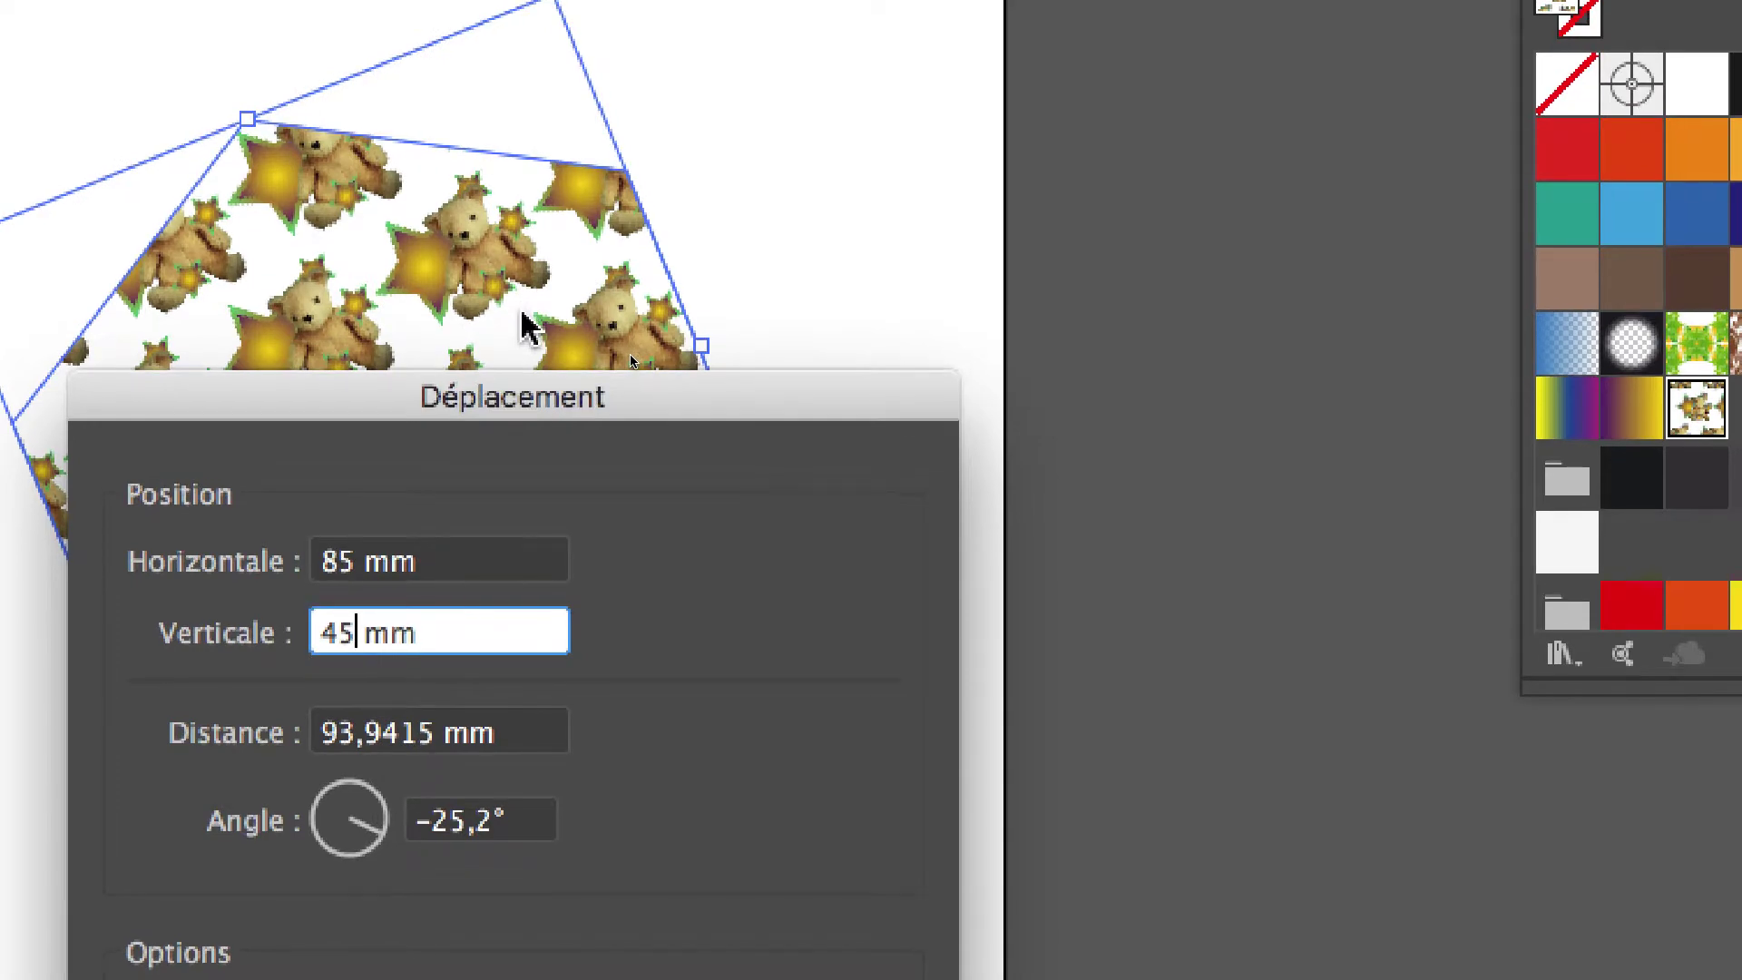
{"action": "key", "text": "Tab"}
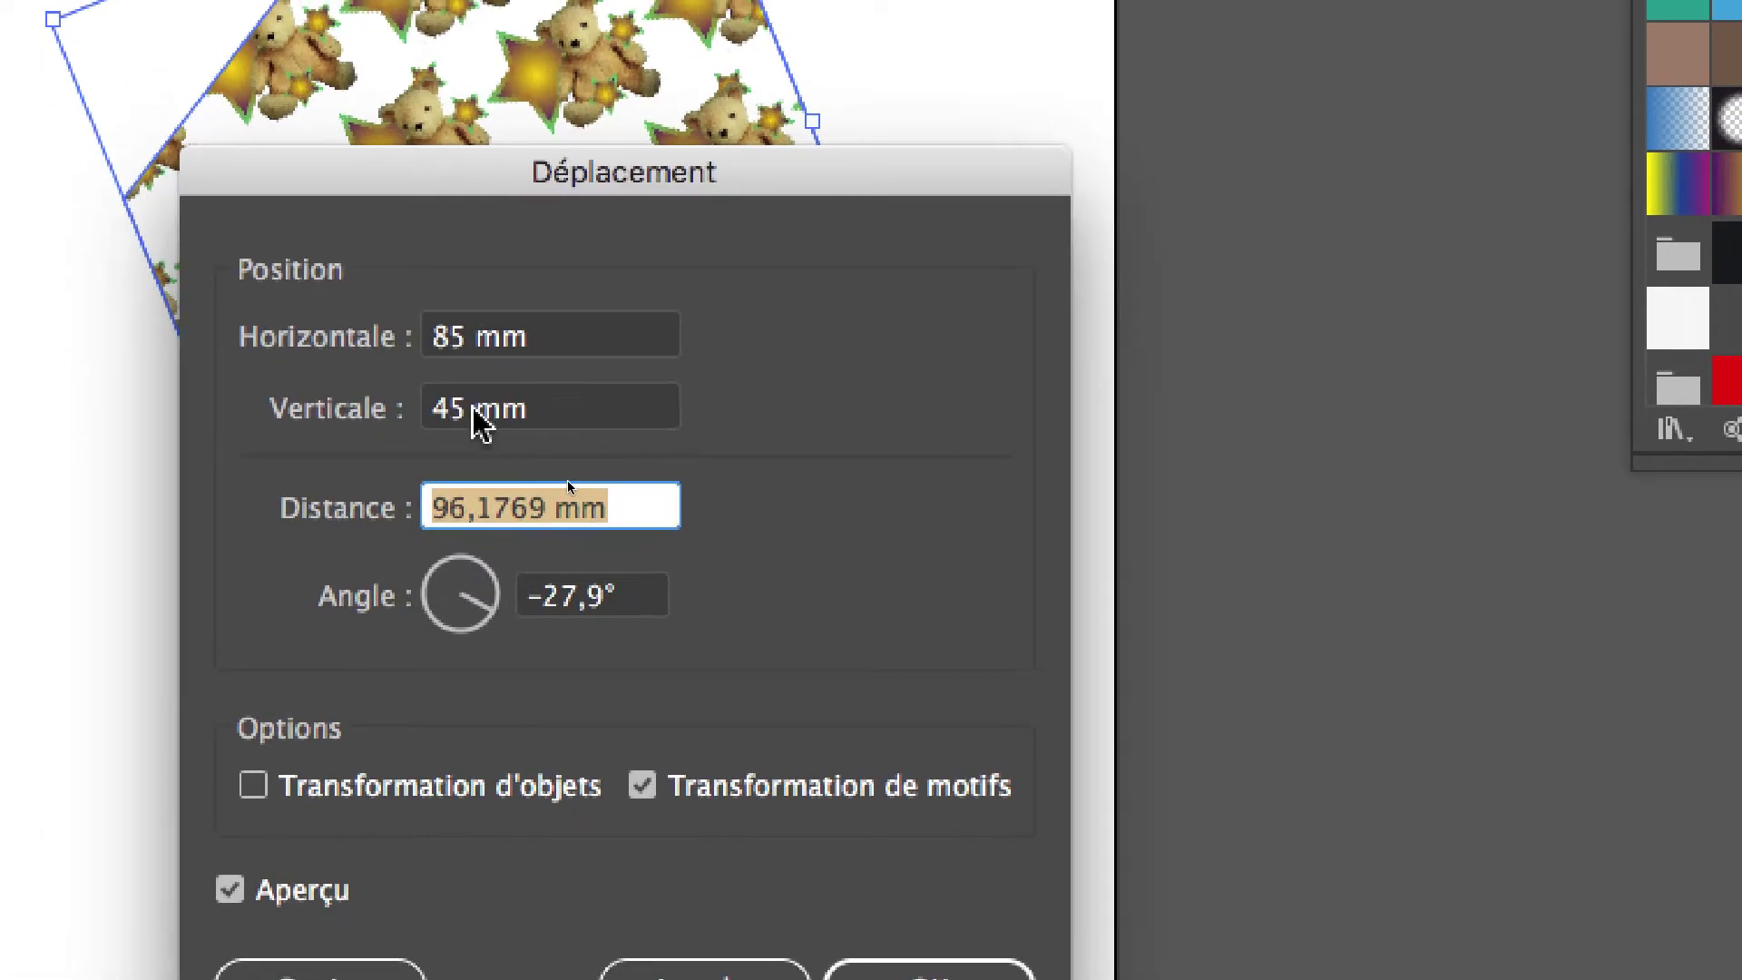
{"action": "left_click", "coordinate": [479, 413]}
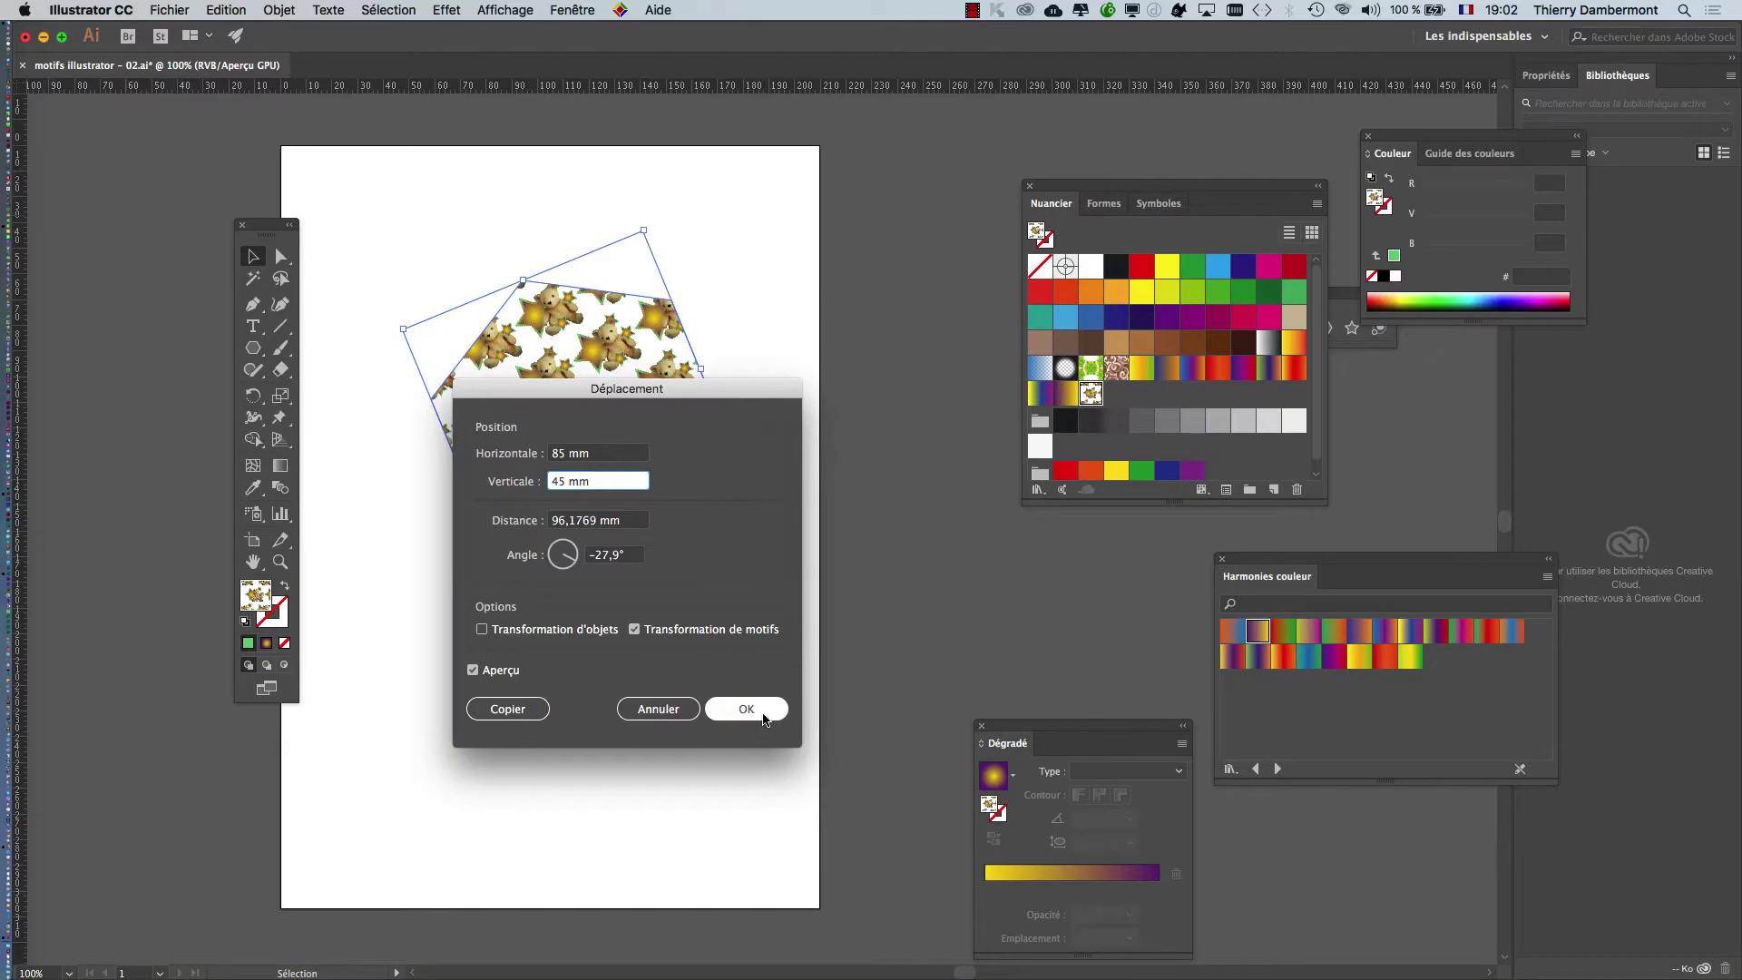
{"action": "left_click", "coordinate": [758, 710]}
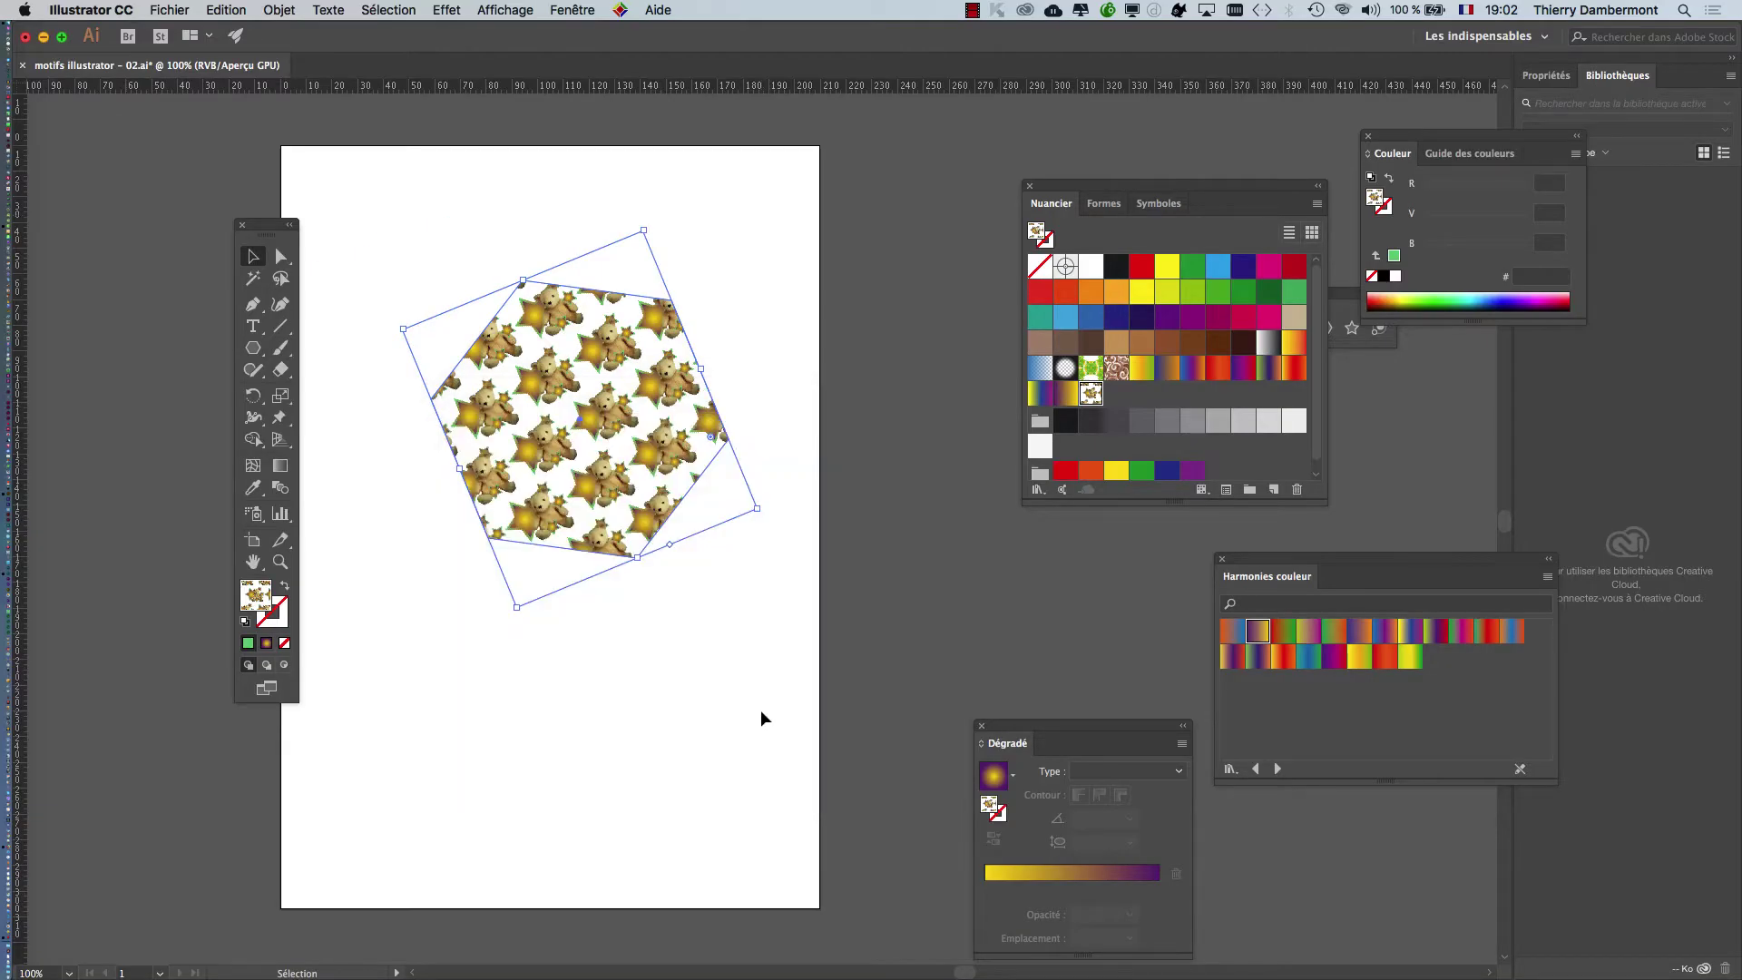
{"action": "left_click_drag", "start_coordinate": [270, 231], "coordinate": [128, 181]}
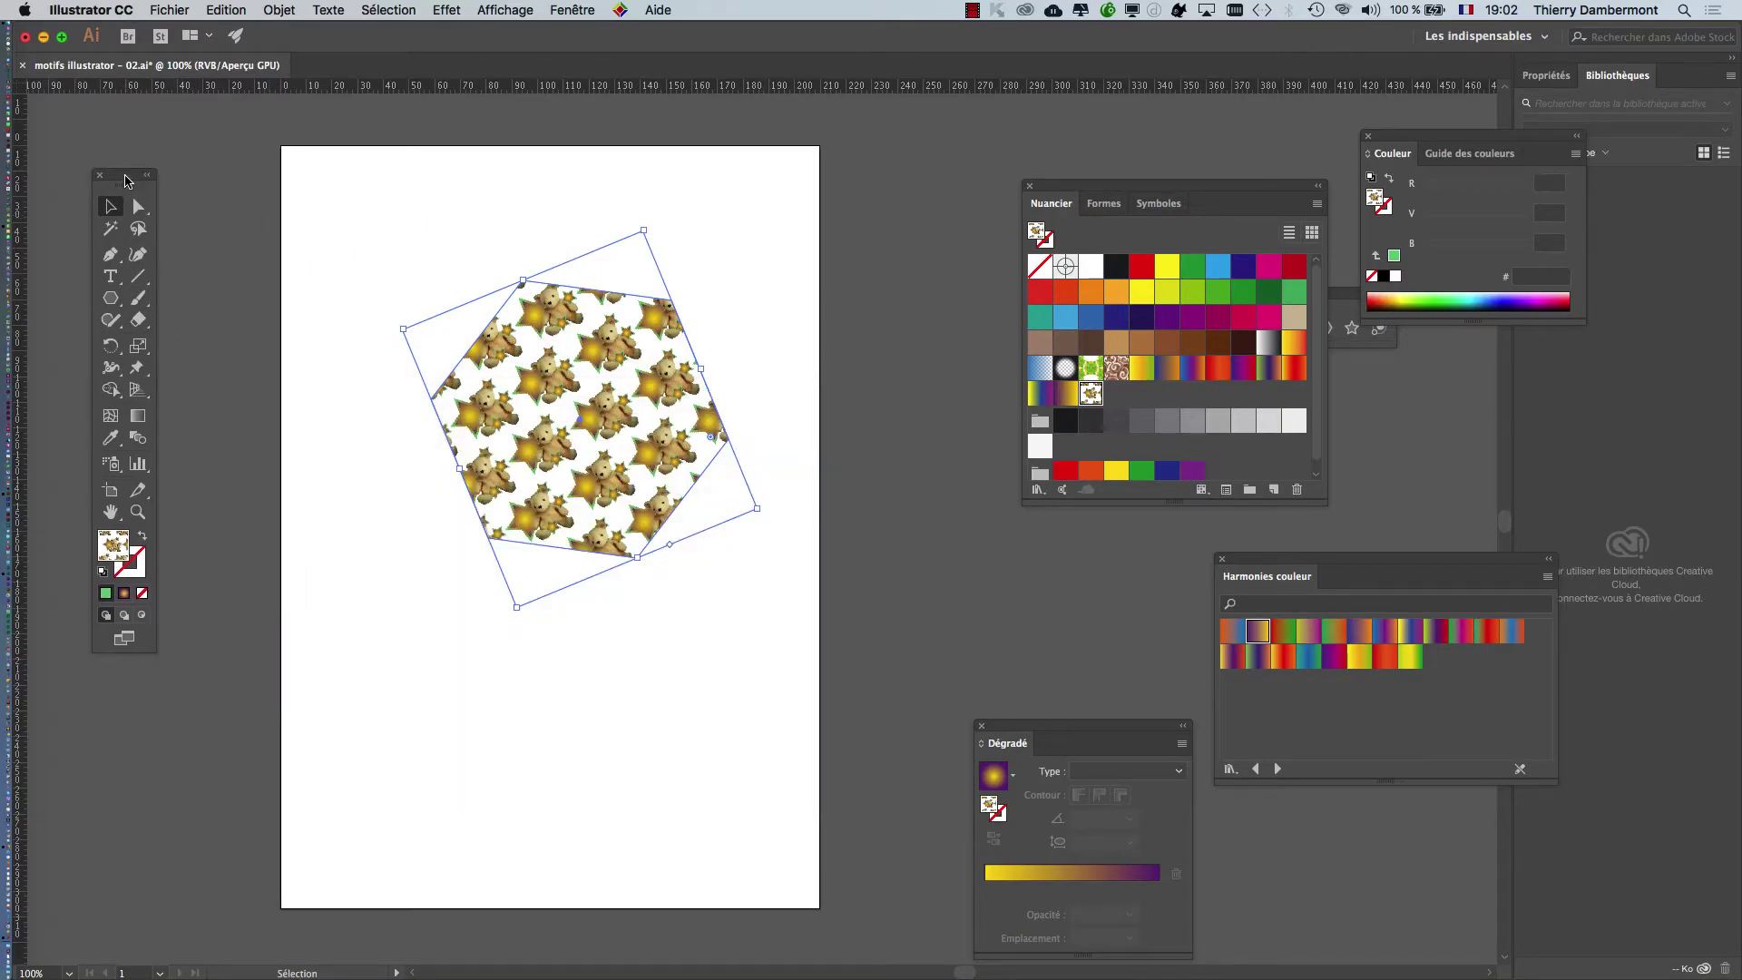